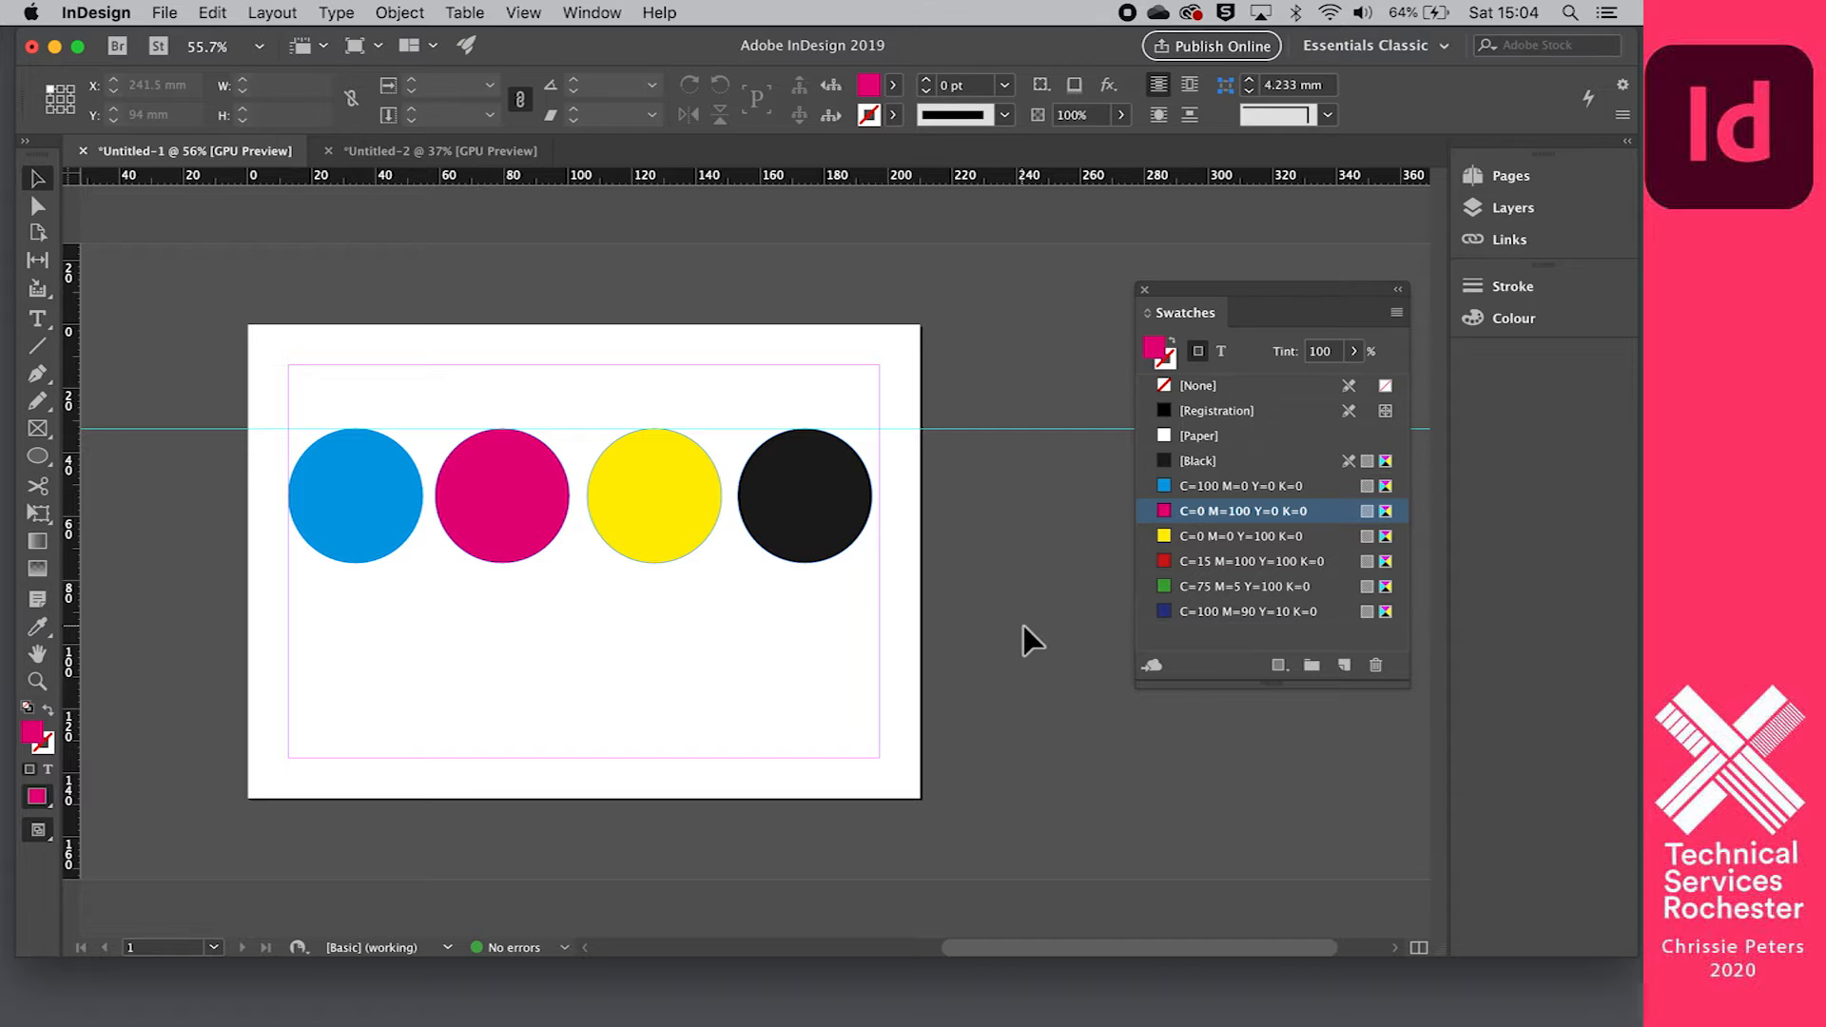
Step: Compare the Print and Web presets and create a new A4 print document, 210 x 297 mm portrait in millimetres
scroll(1023, 624, "right", 1)
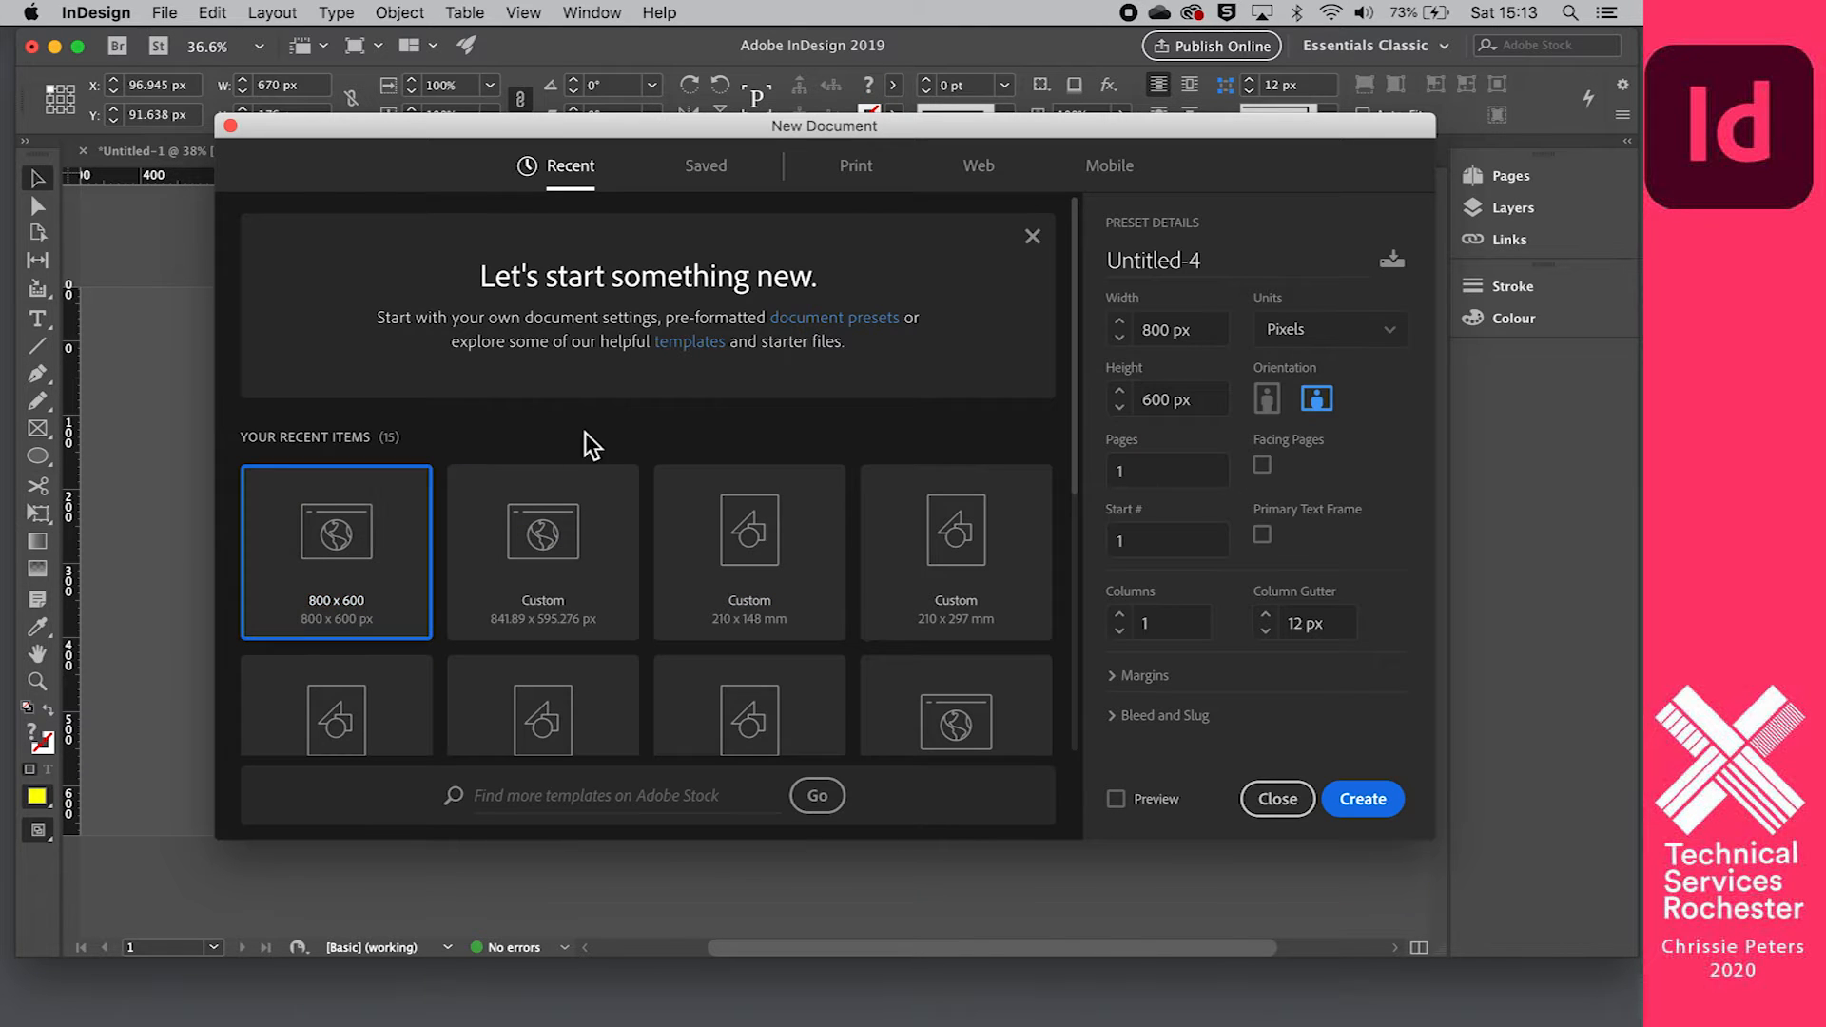
left_click(863, 179)
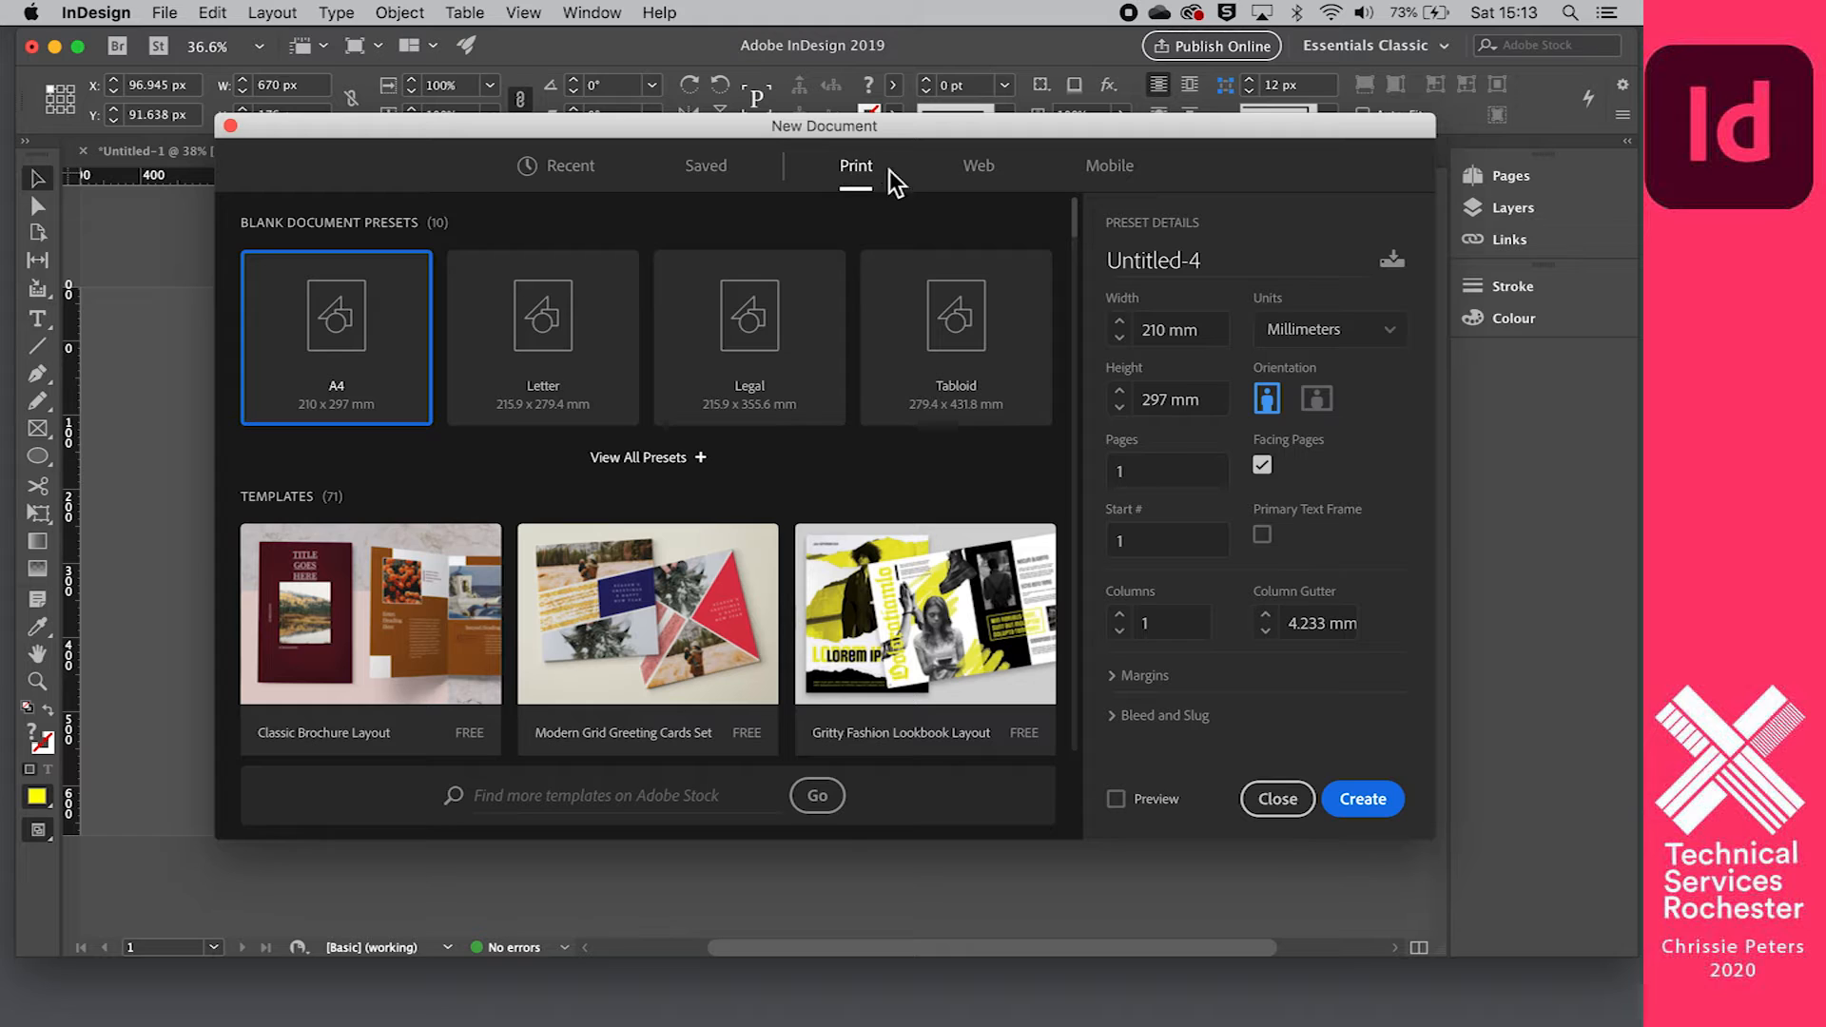
left_click(979, 171)
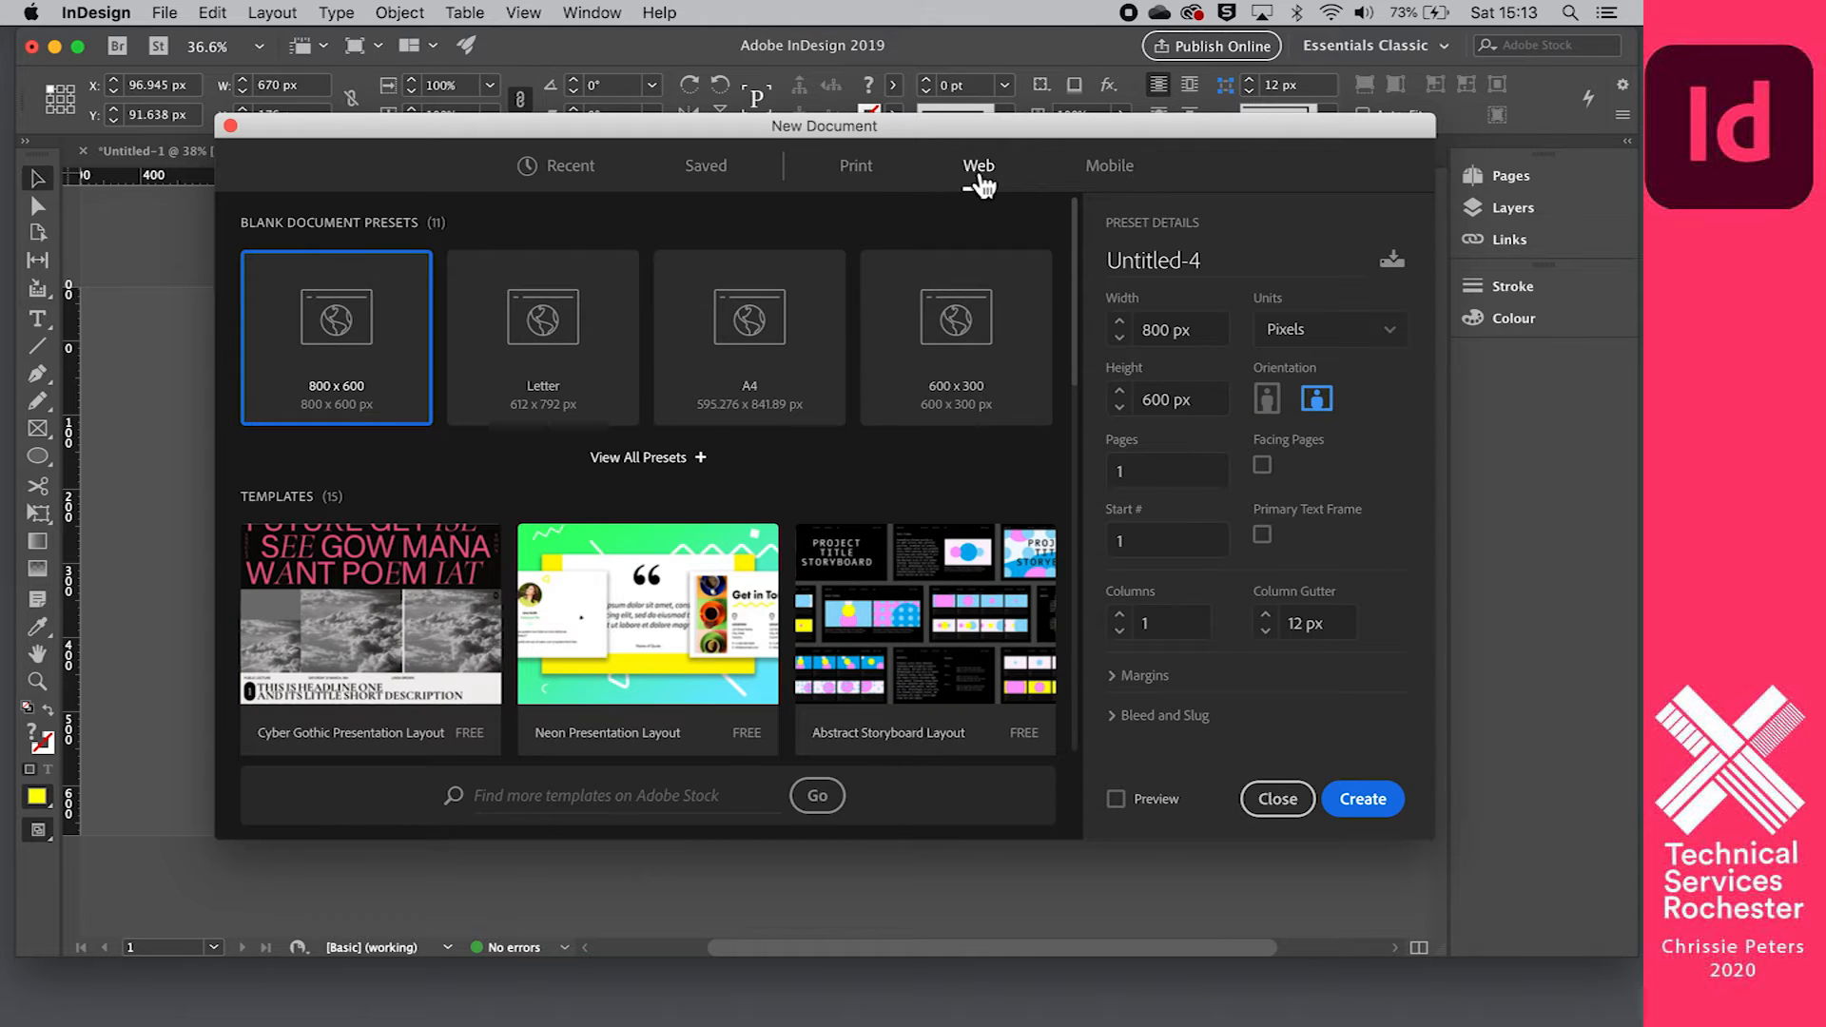
left_click(856, 171)
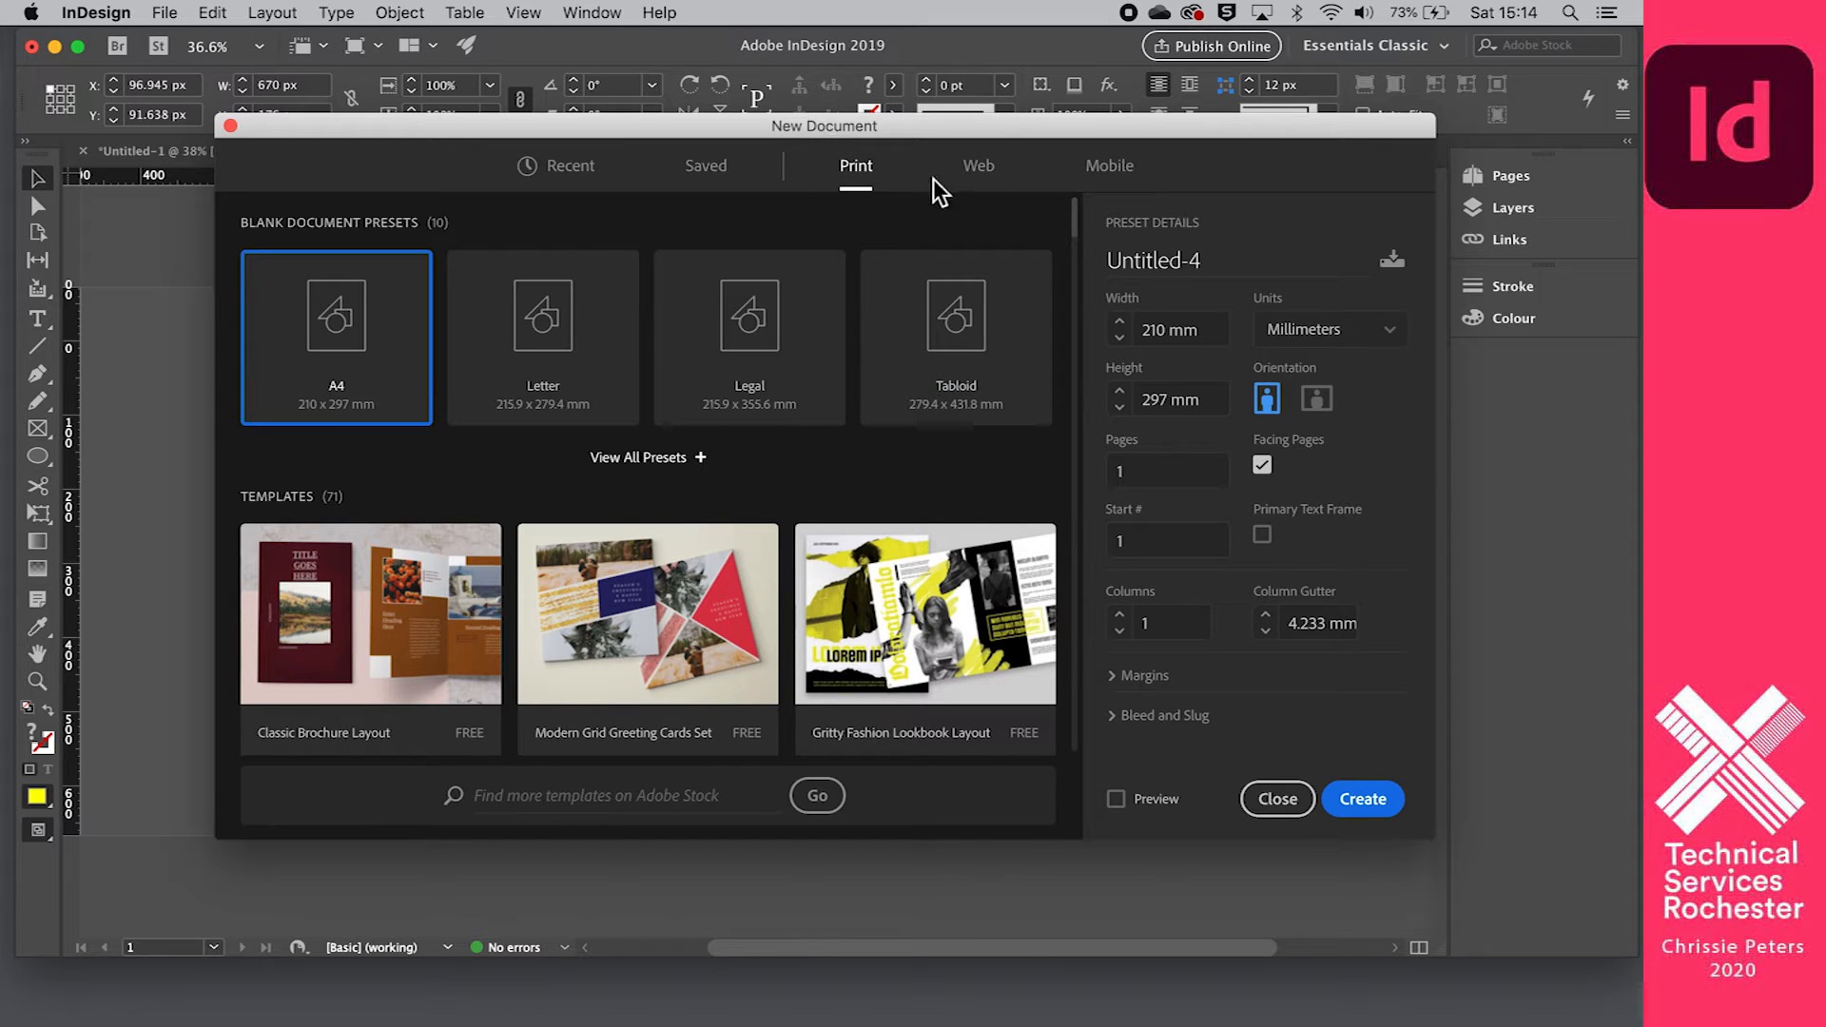
left_click(982, 176)
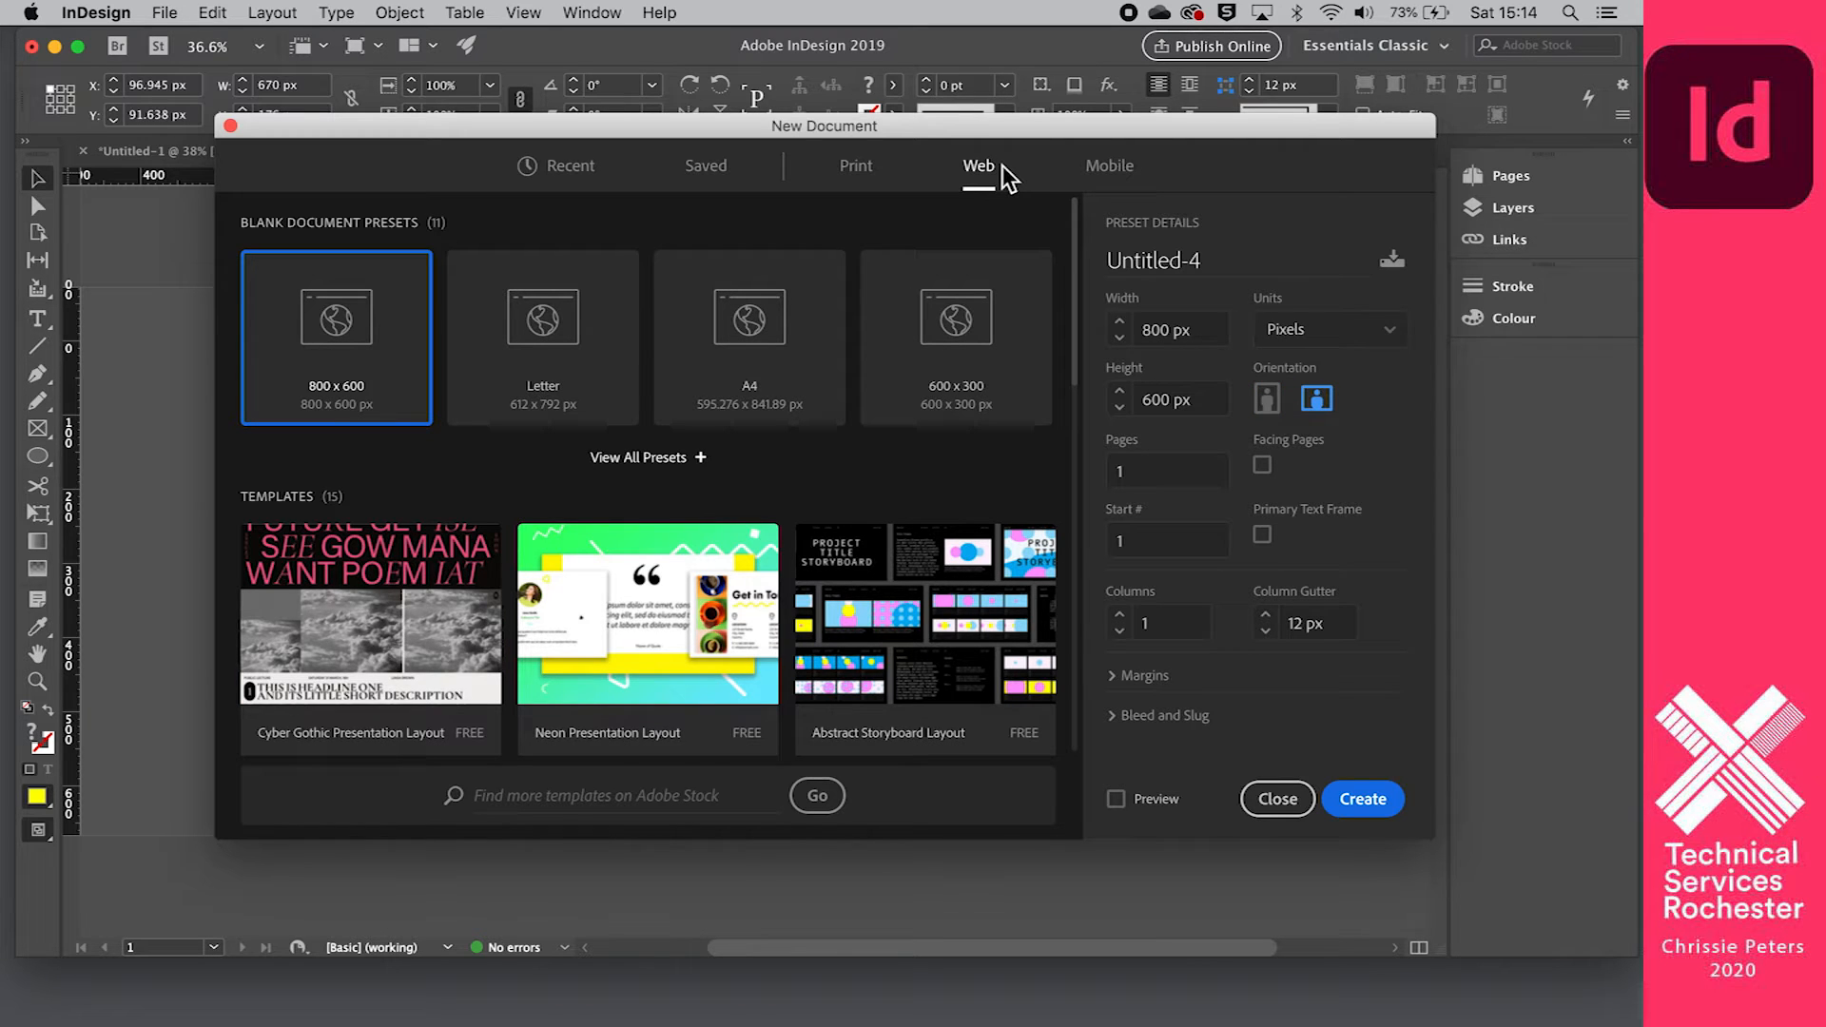
left_click(860, 182)
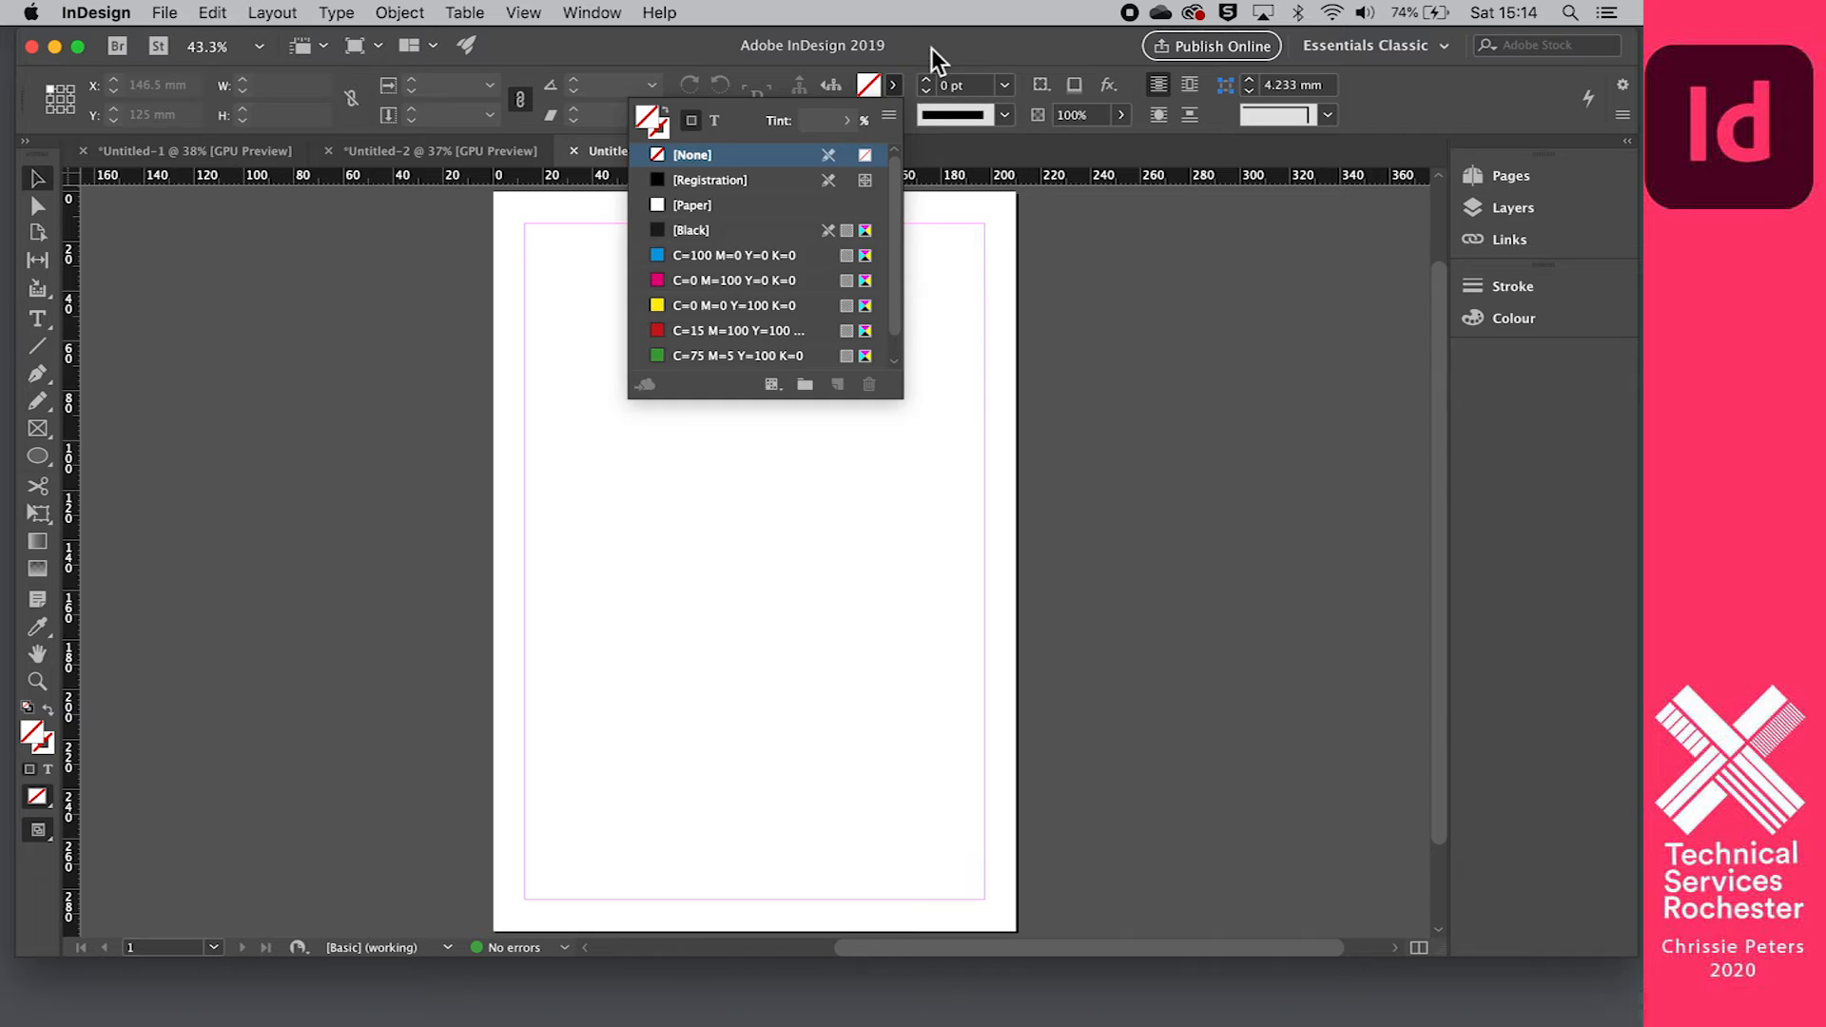
Step: Show the Swatches panel and place it higher up beside the A4 page
left_click(523, 13)
mouse_move(591, 12)
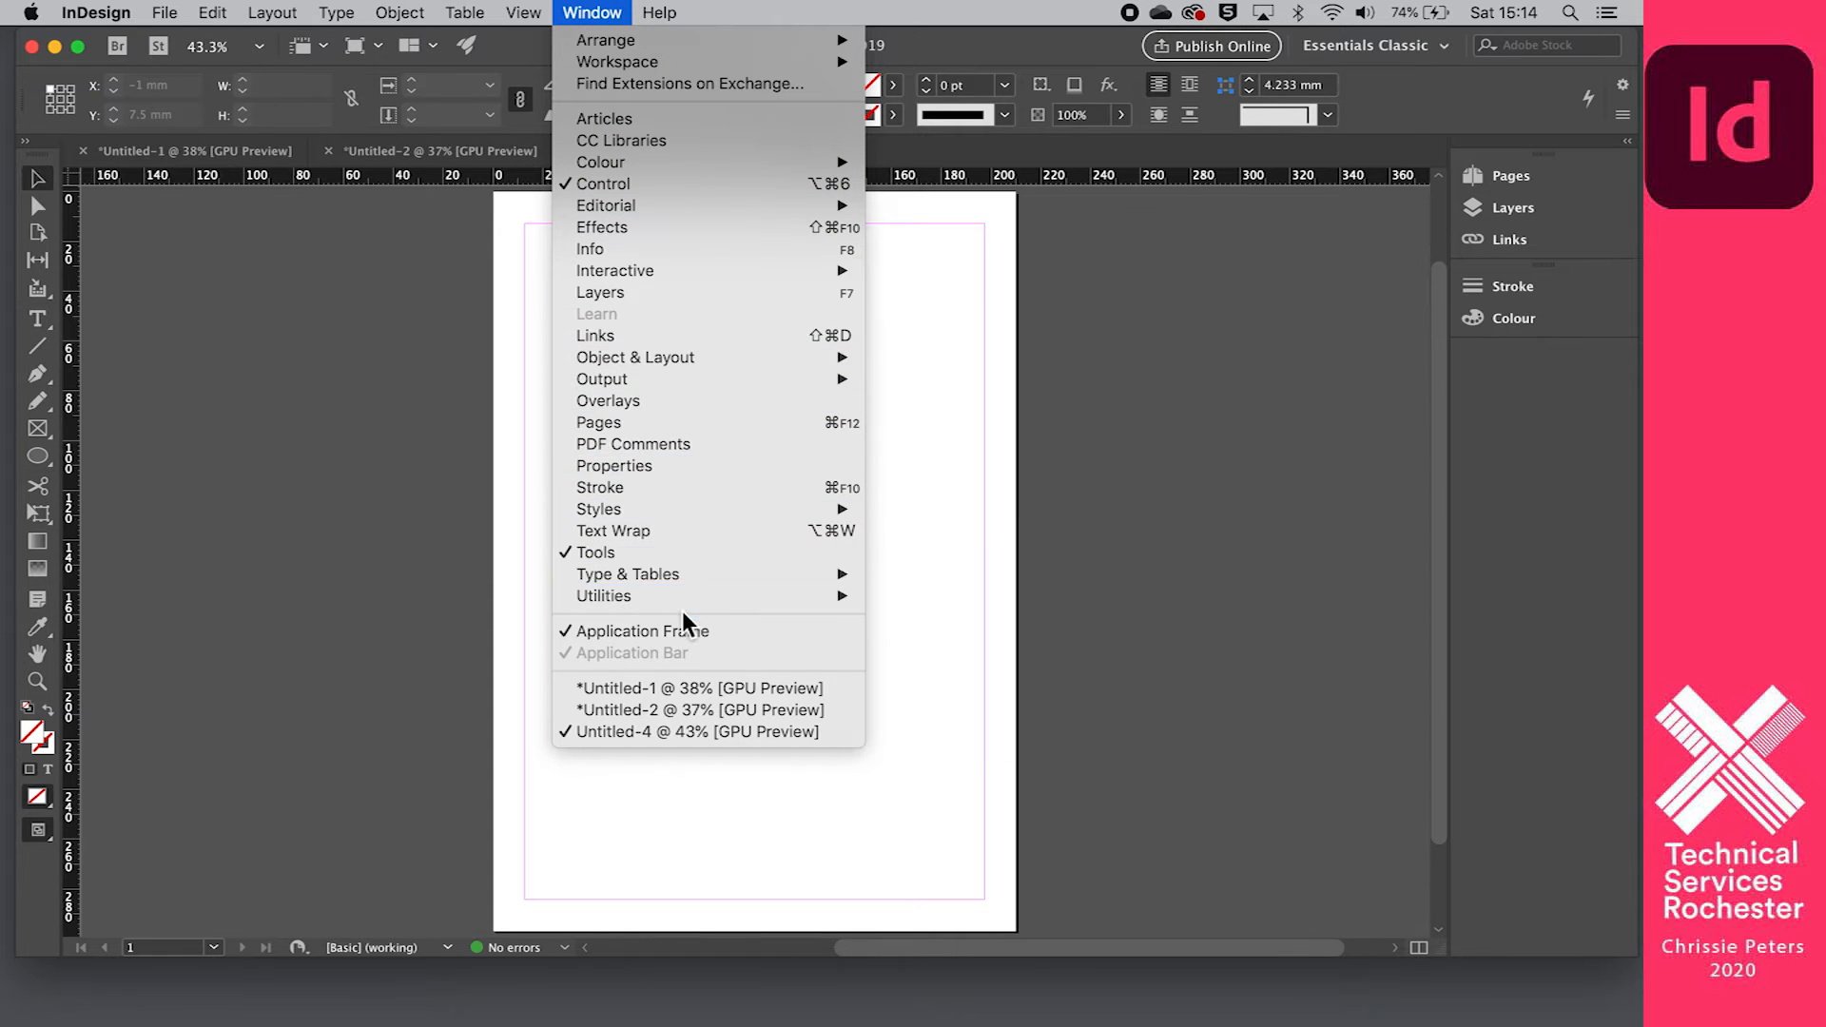
mouse_move(761, 161)
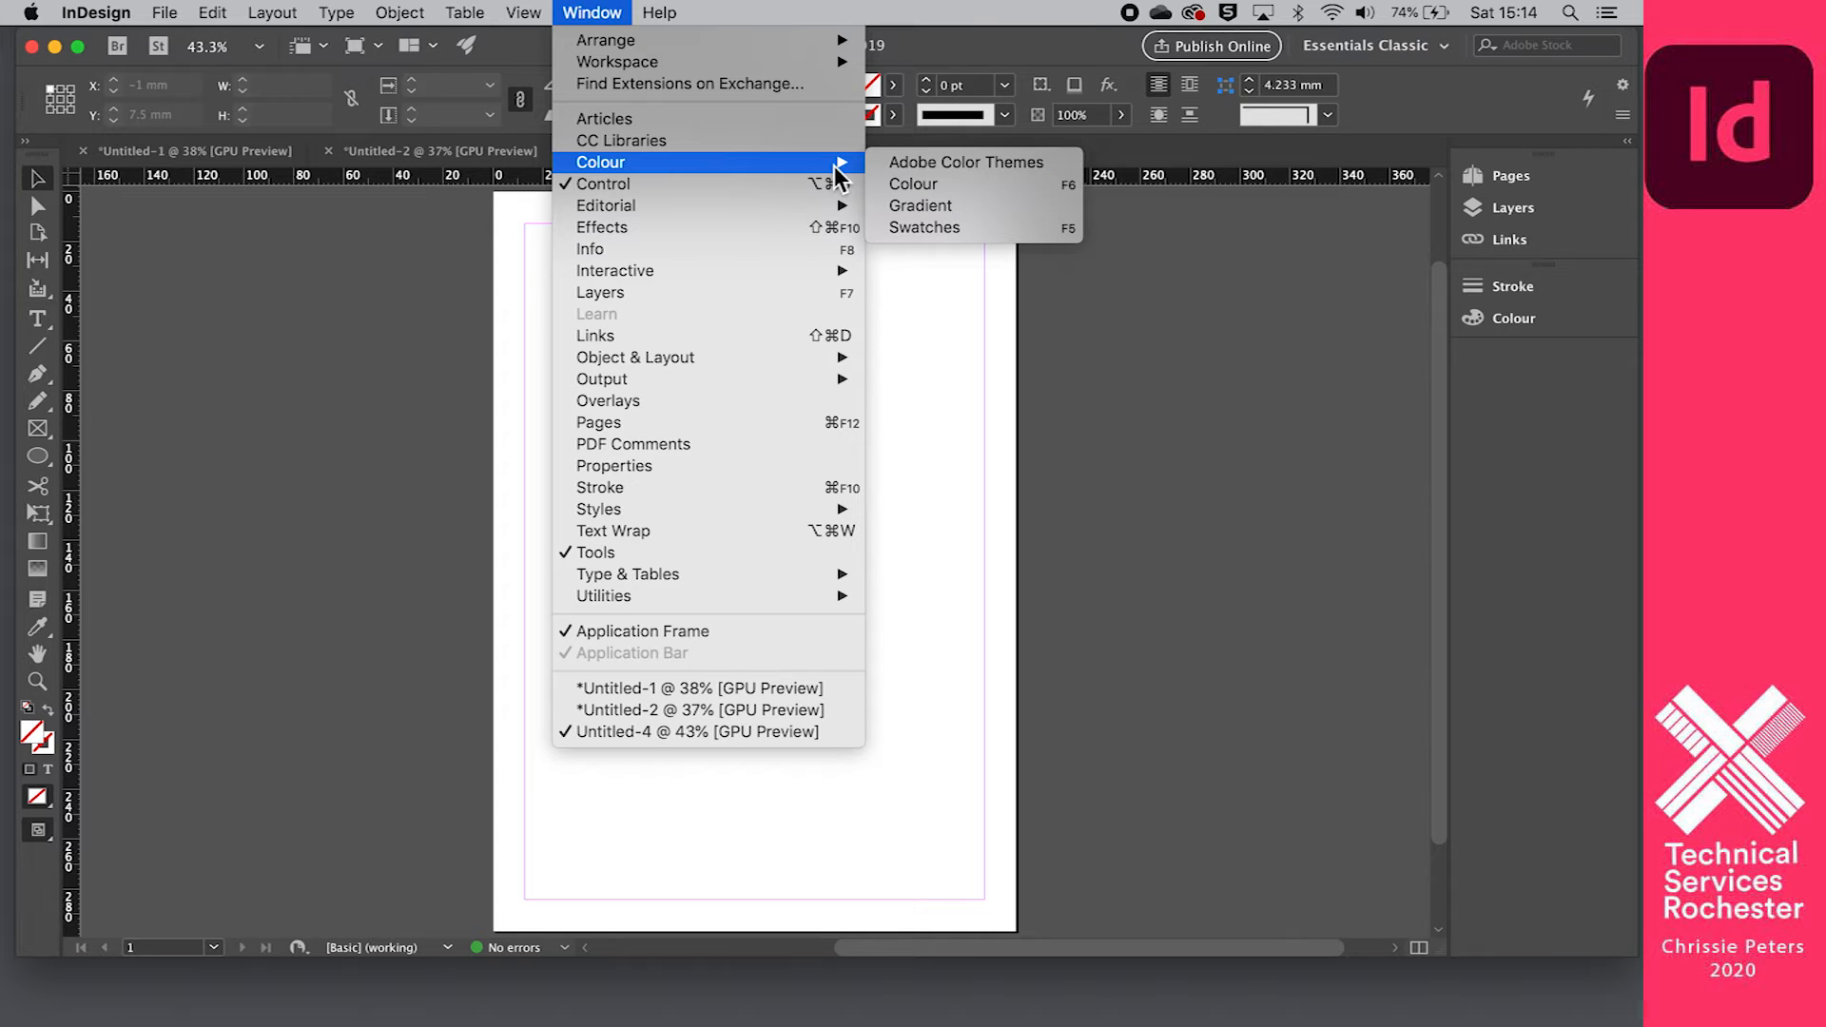
left_click(974, 228)
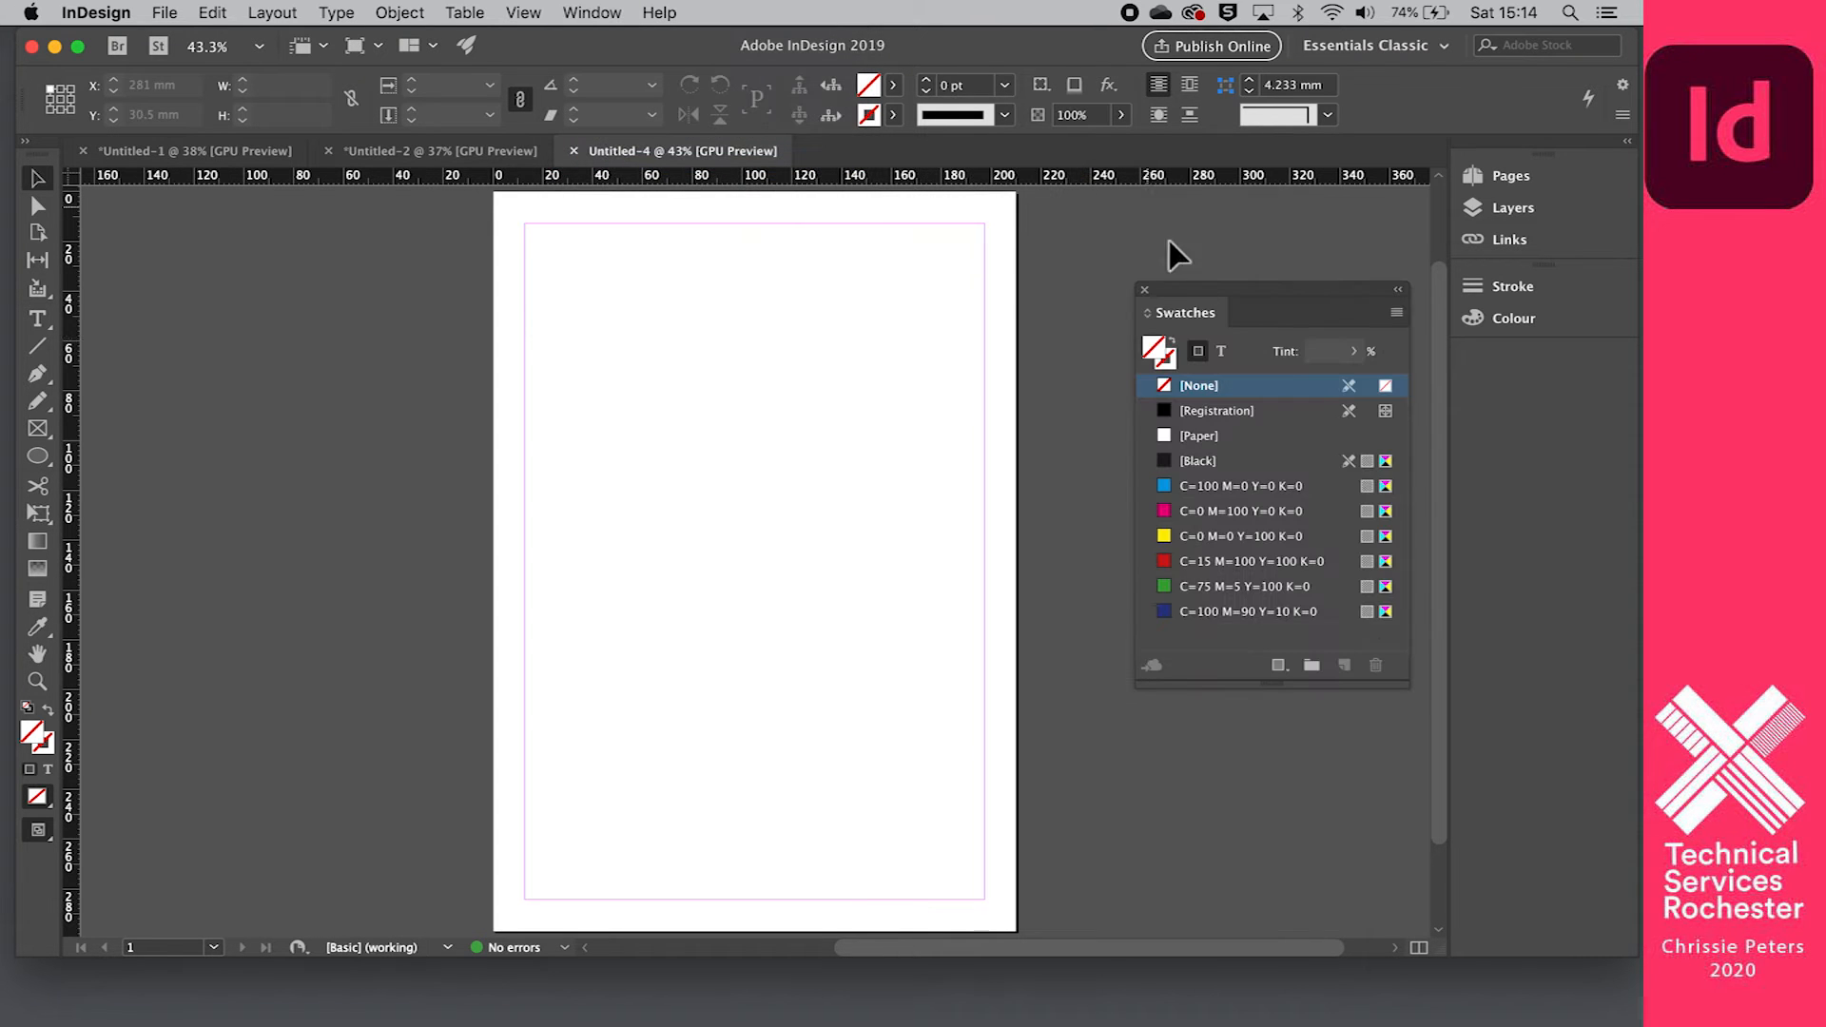
left_click_drag(1214, 305, 1198, 196)
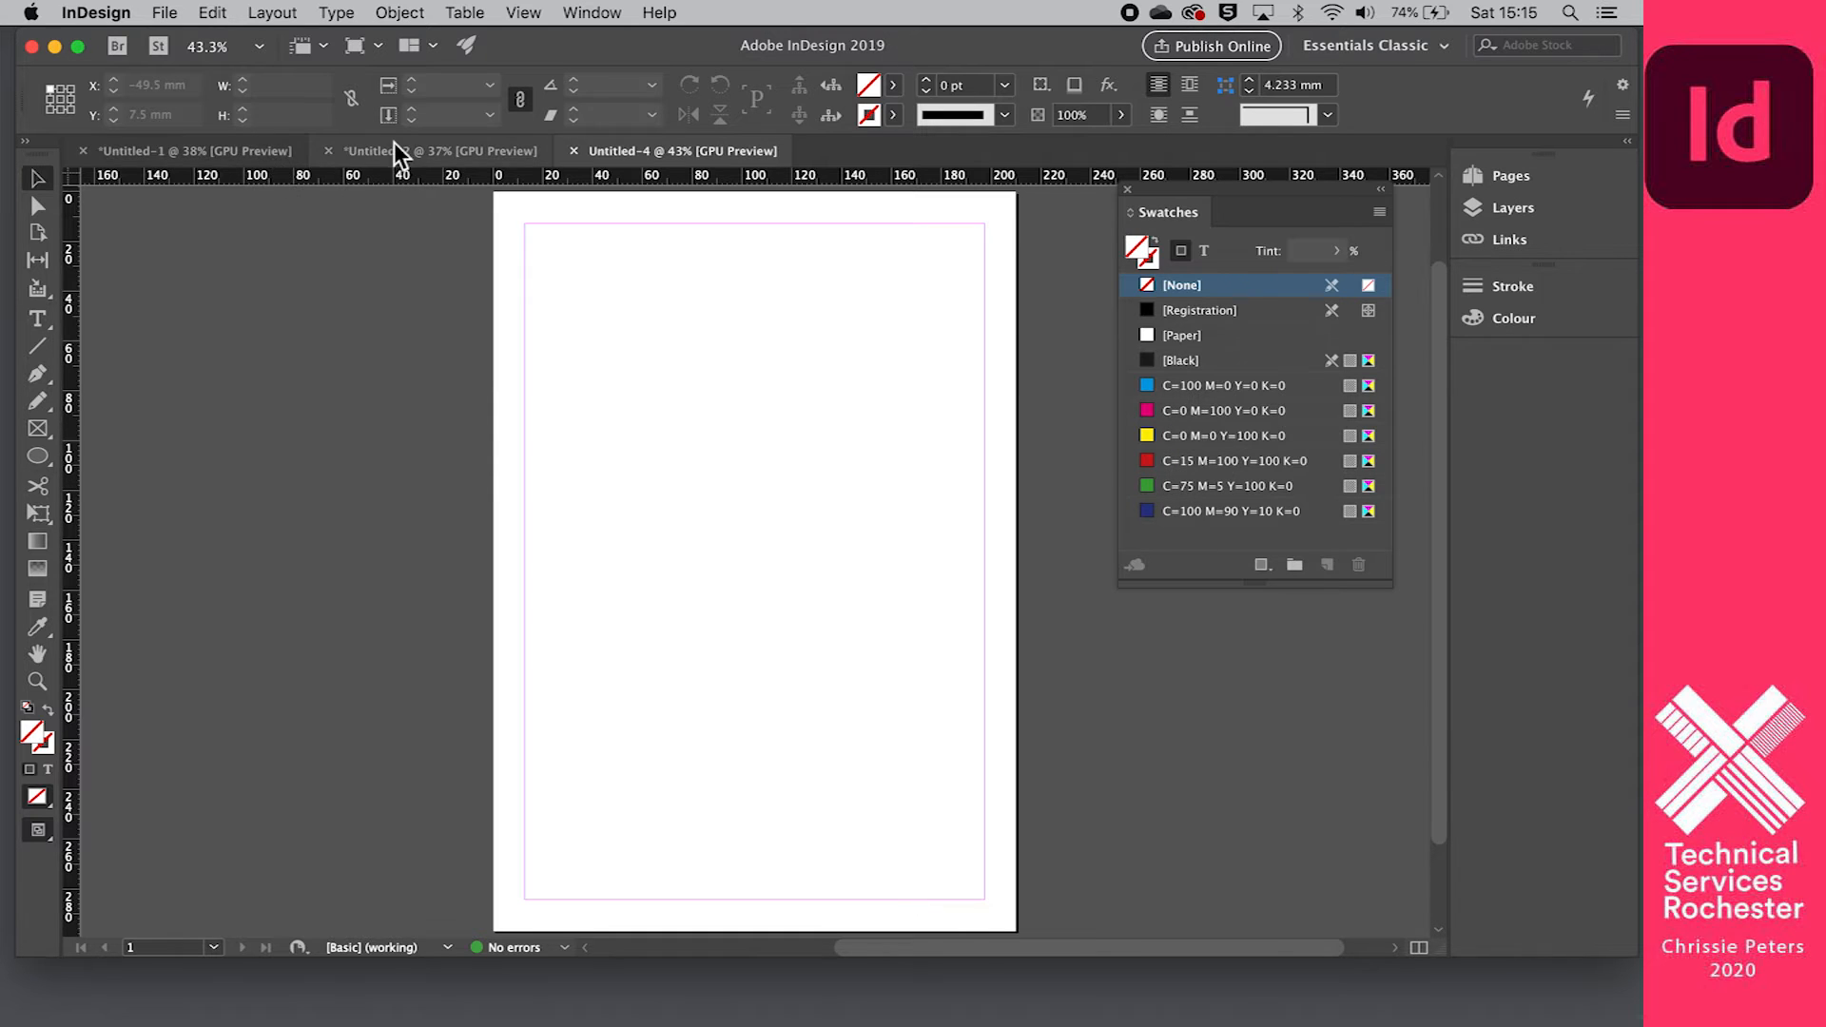
Step: Compare the circles and colour swatches in the Untitled-1 and Untitled-2 documents
key("super+grave")
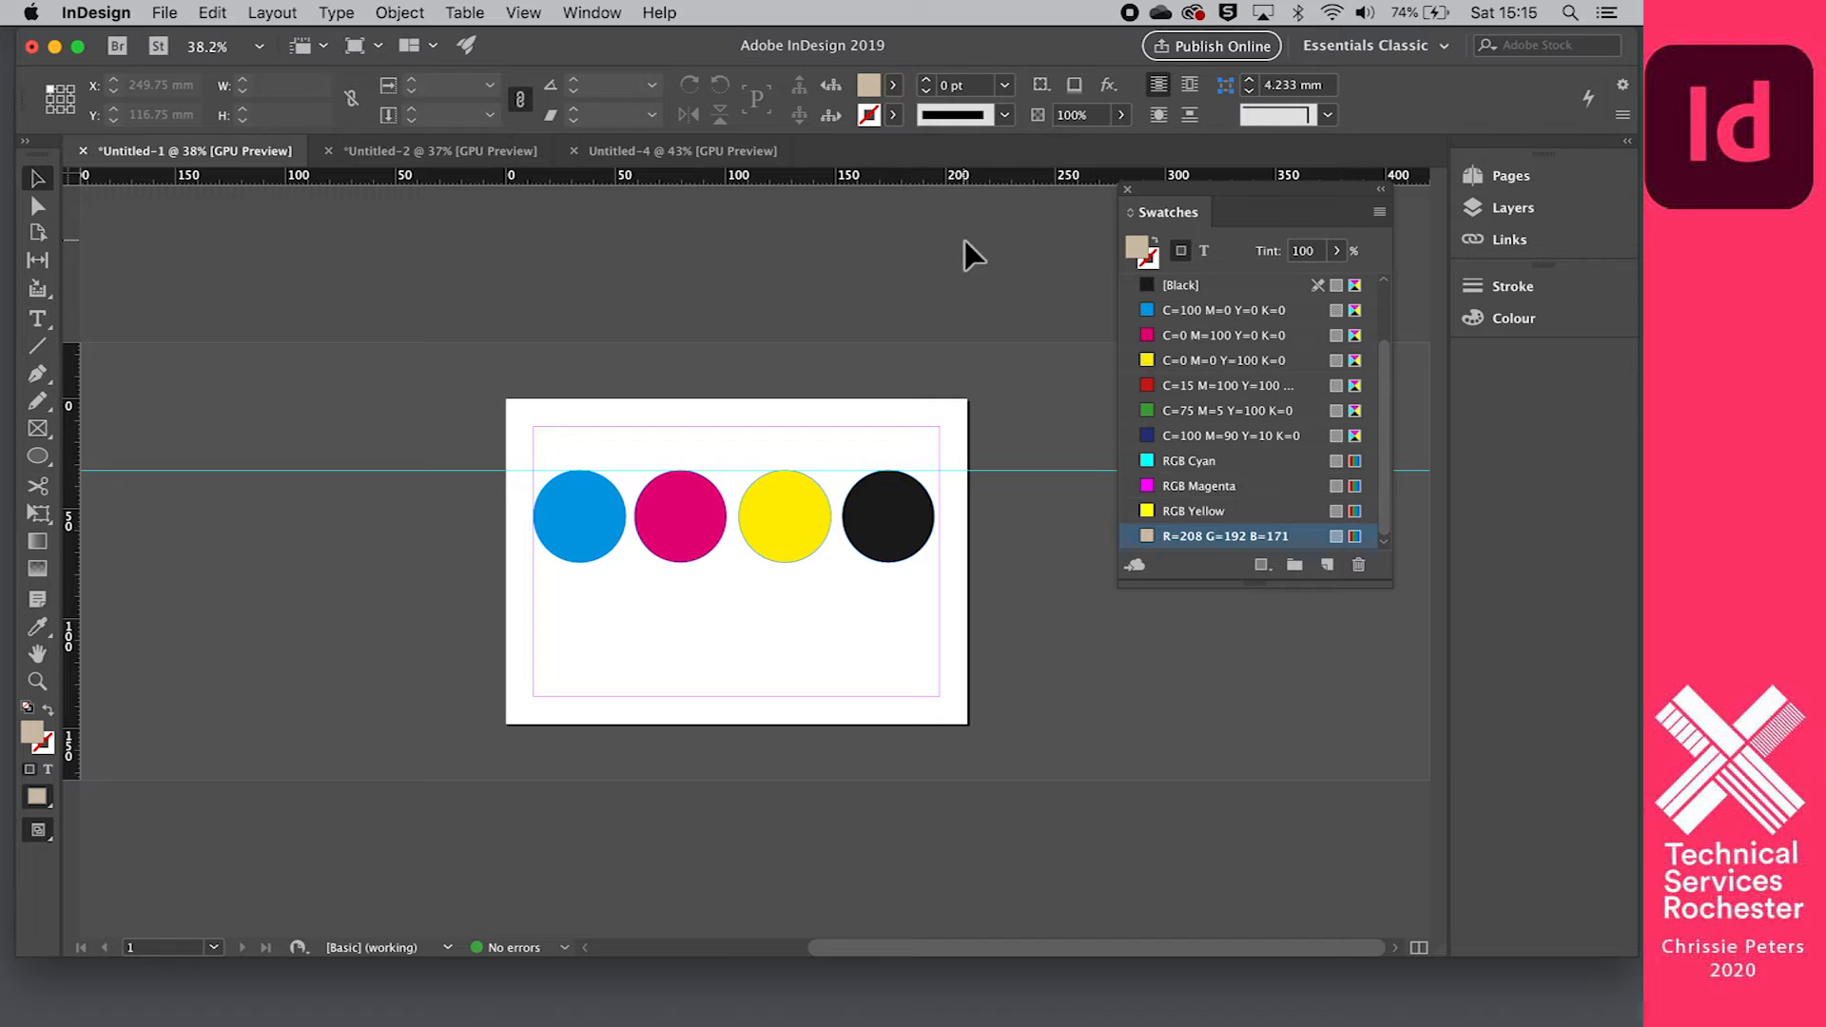
scroll(399, 456, "left", 2)
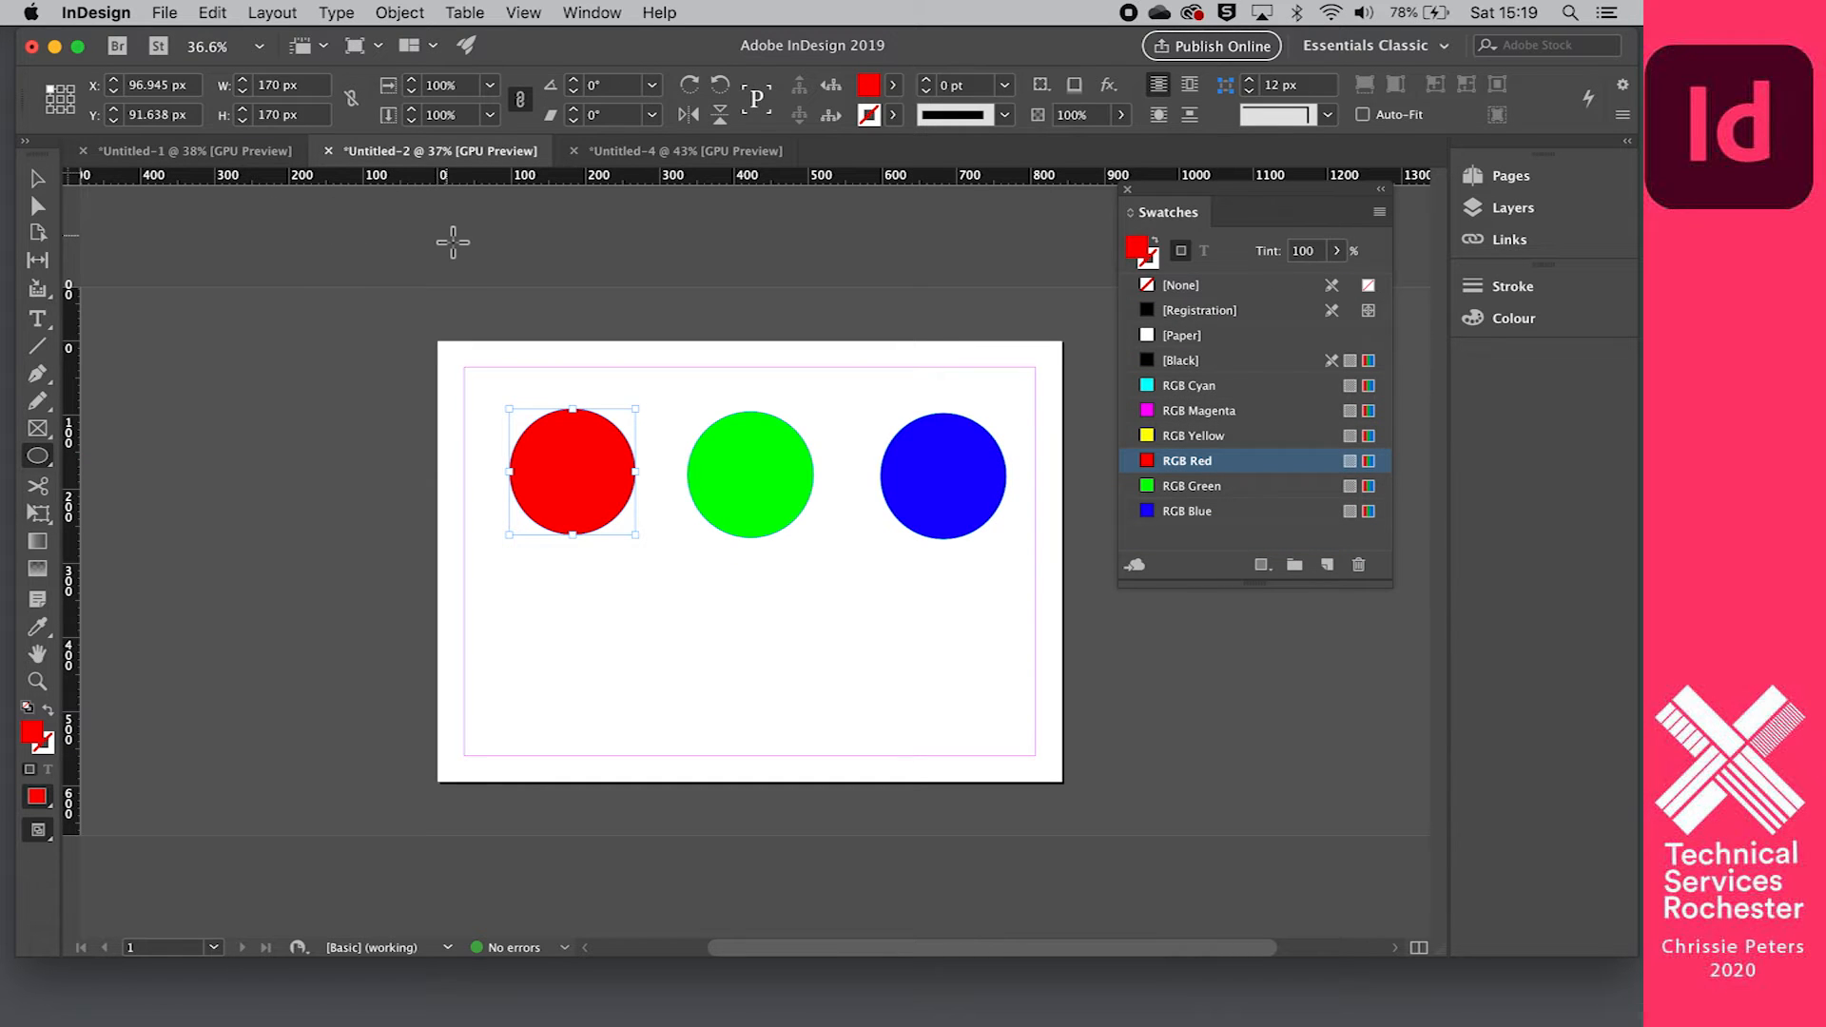
scroll(453, 242, "right", 1)
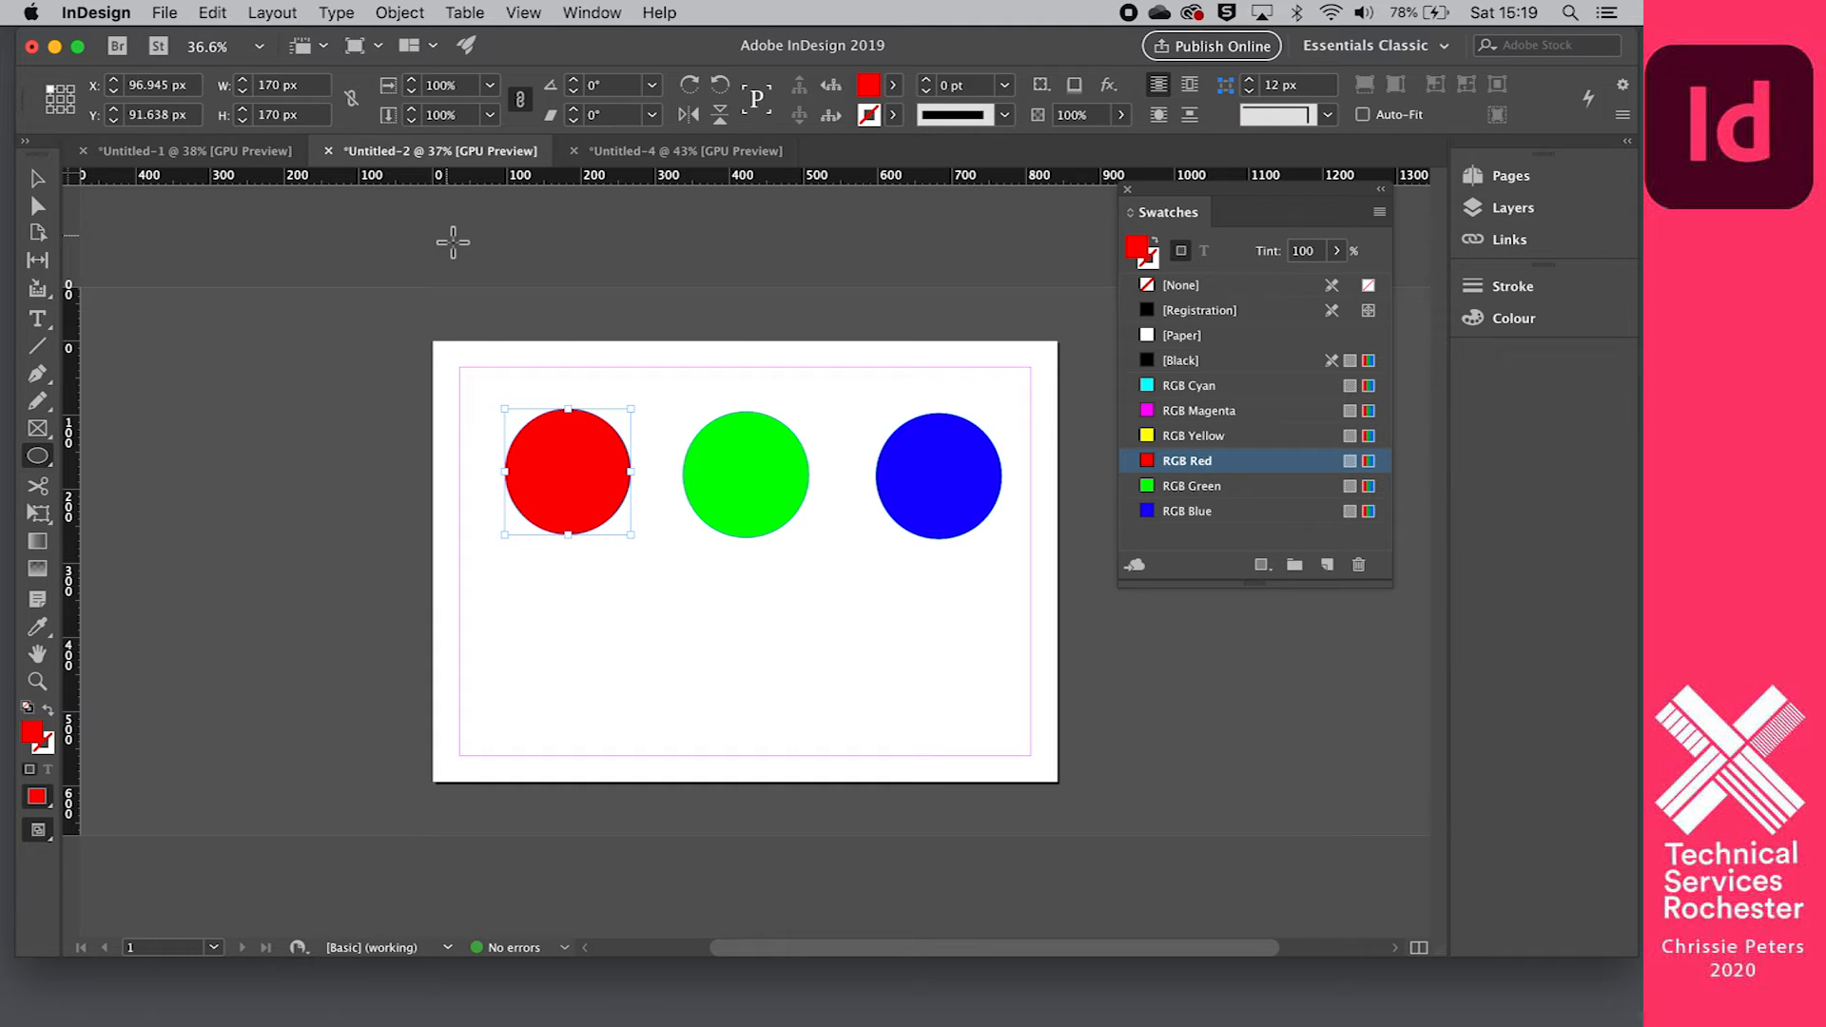
scroll(452, 241, "right", 1)
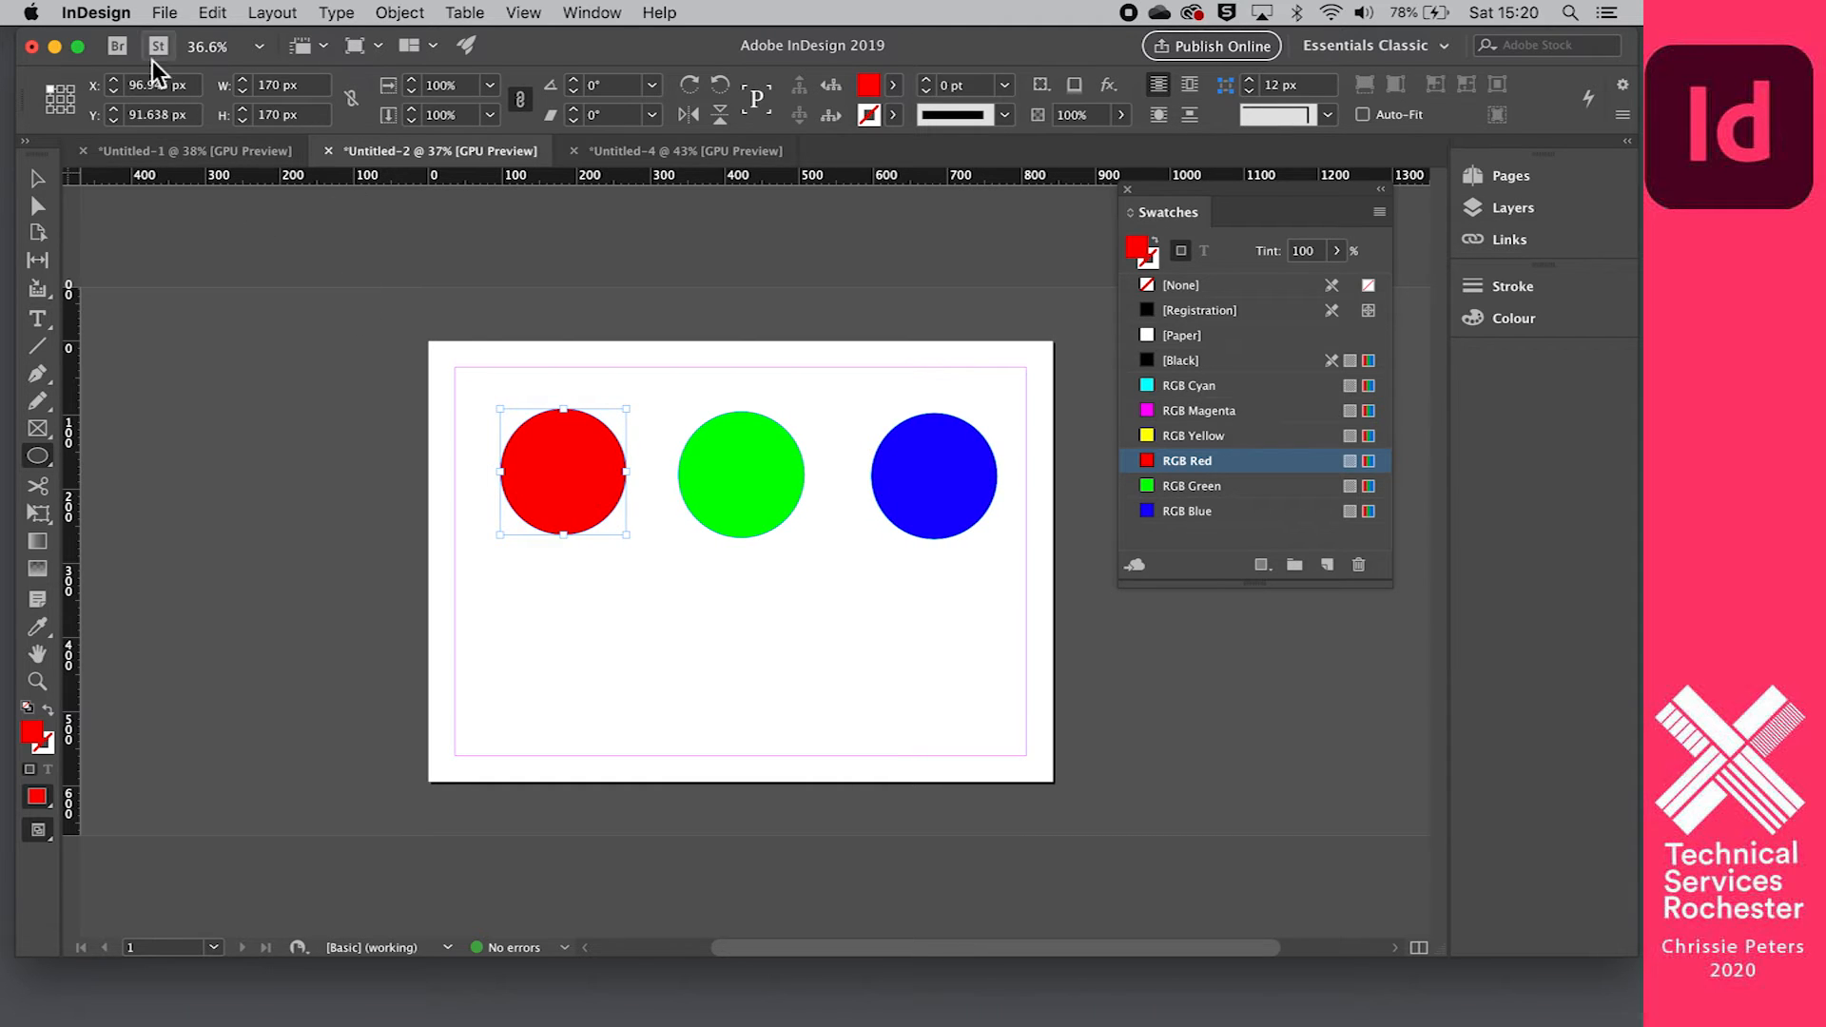
Step: Create a new web document from the 800 x 600 px preset
left_click(161, 14)
mouse_move(173, 42)
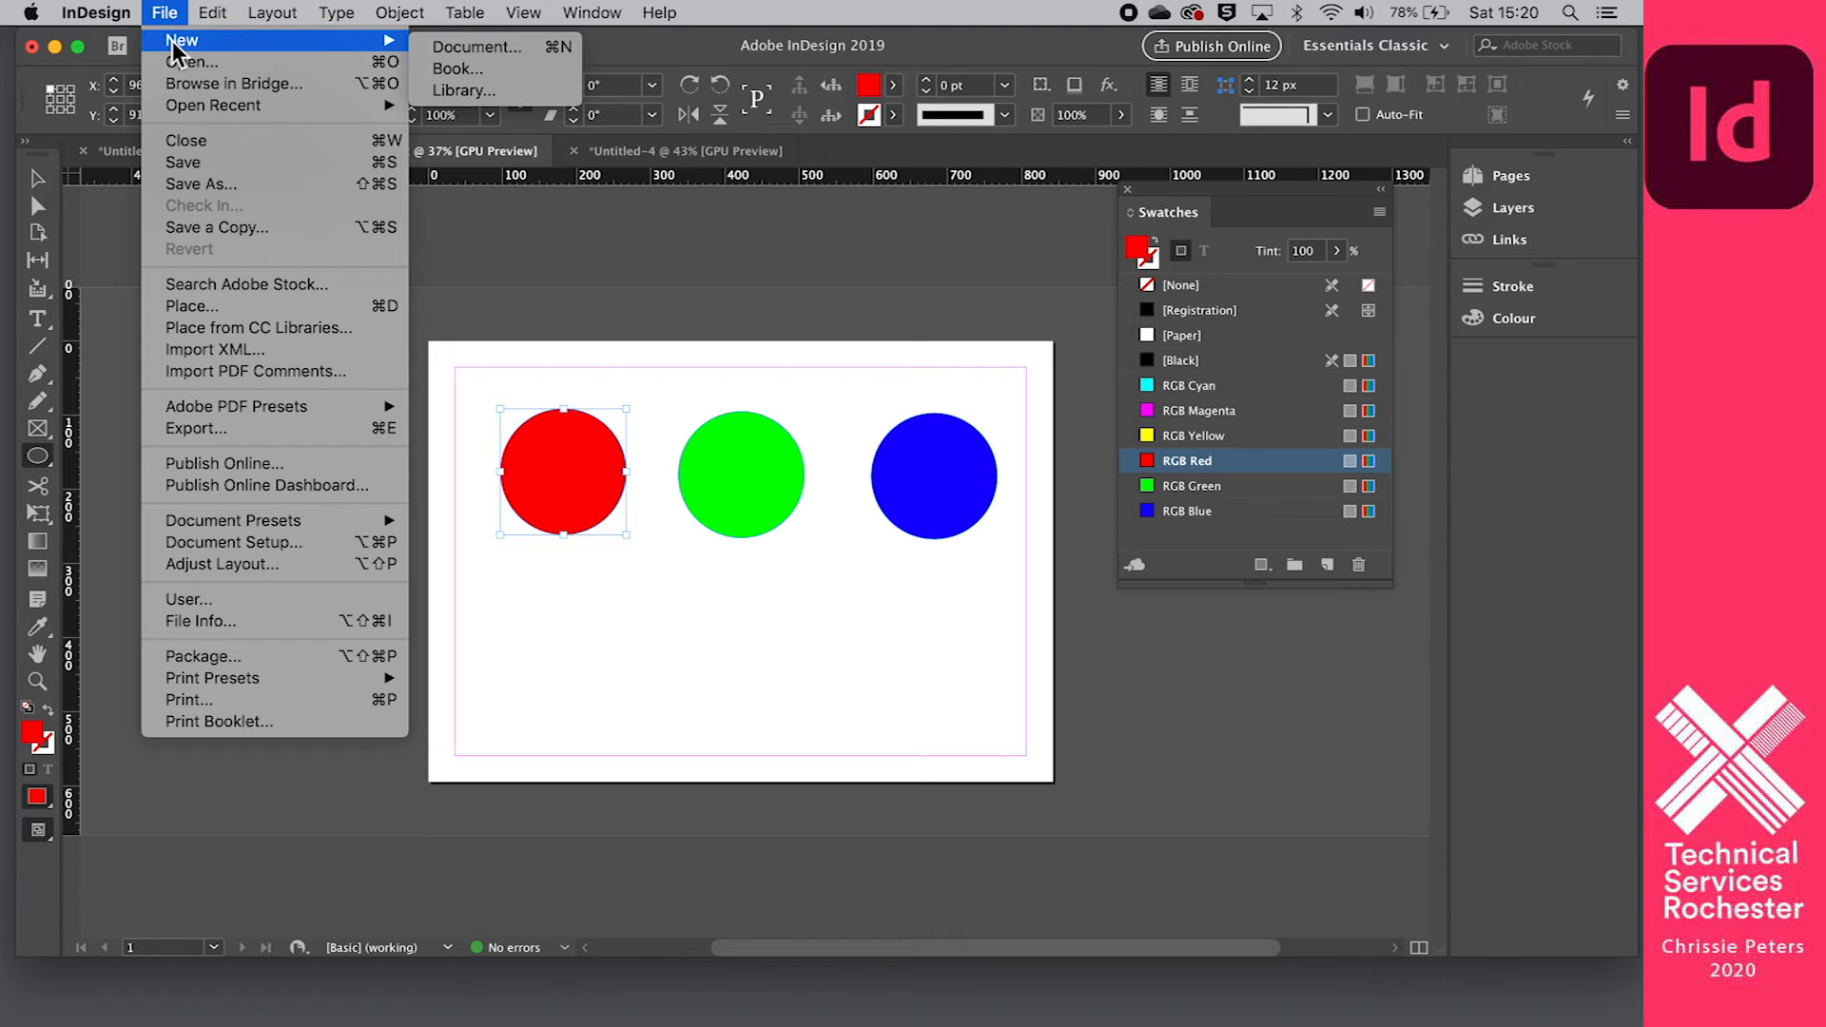
left_click(458, 48)
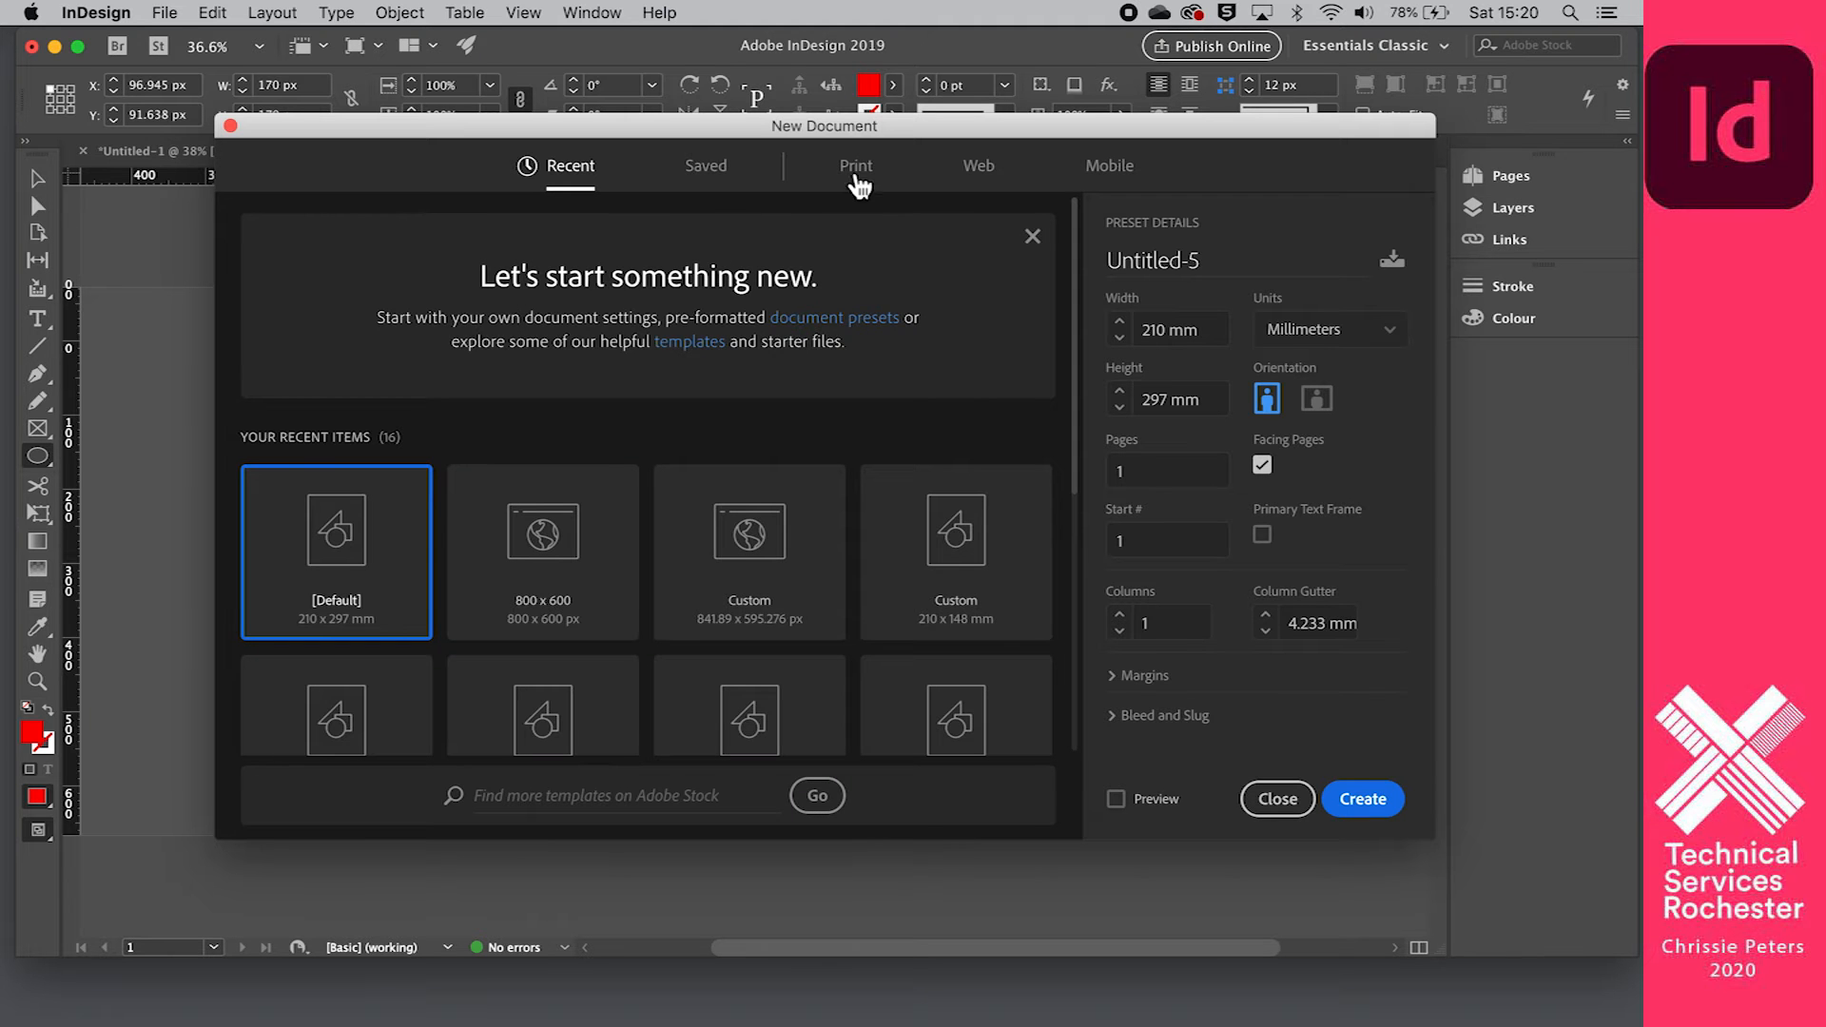
left_click(858, 181)
left_click(978, 167)
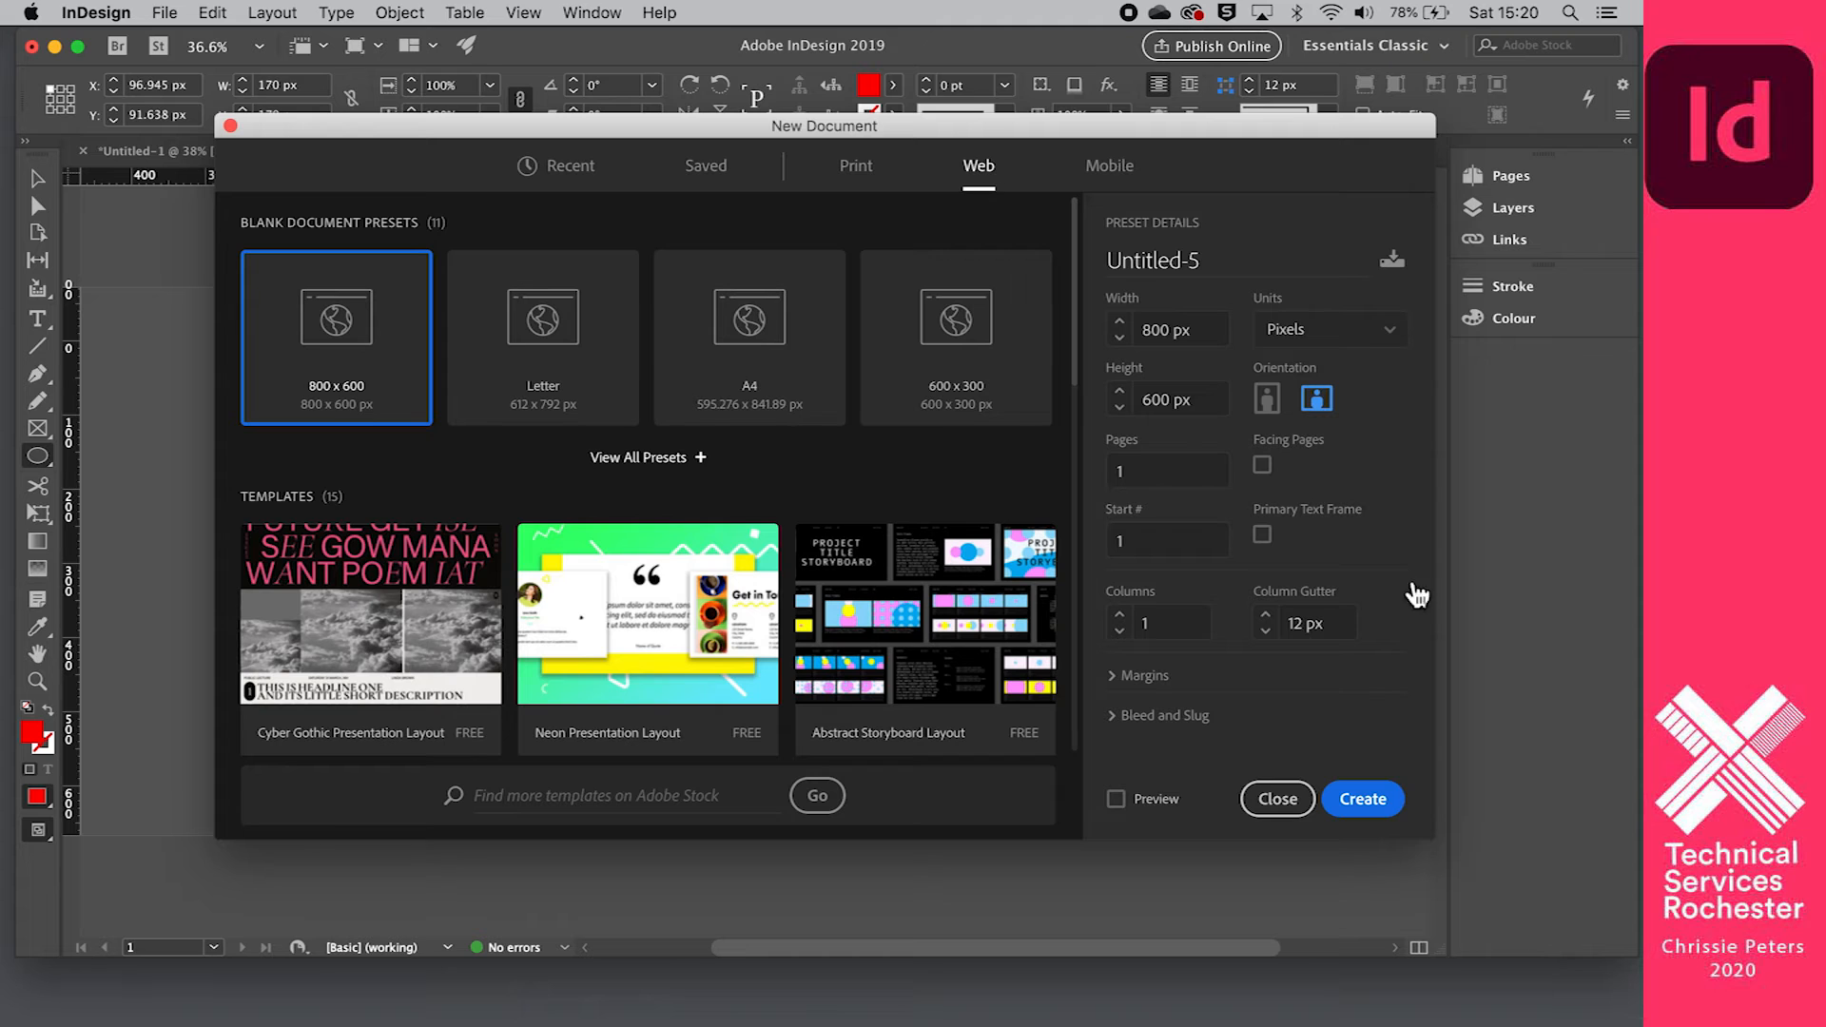
left_click(1383, 803)
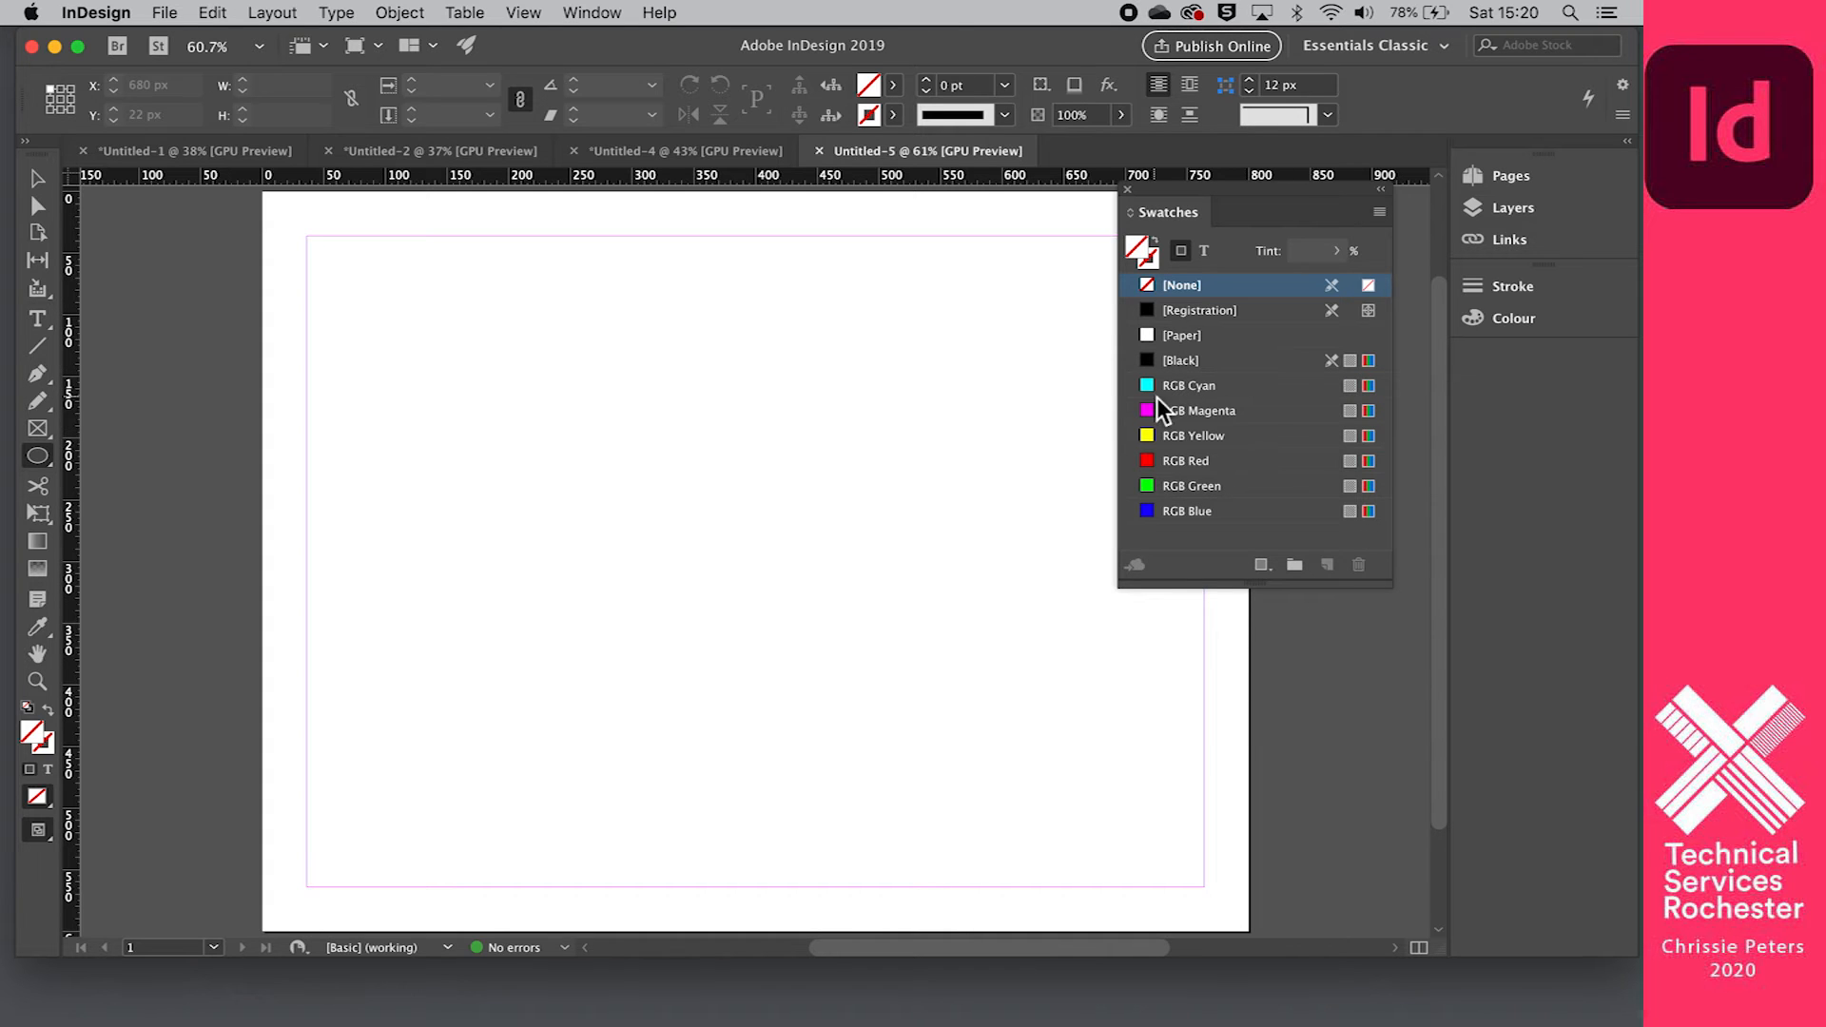
Step: In Untitled-2, recolour the red circle RGB Cyan, the green one RGB Magenta and the blue one RGB Yellow
left_click(428, 152)
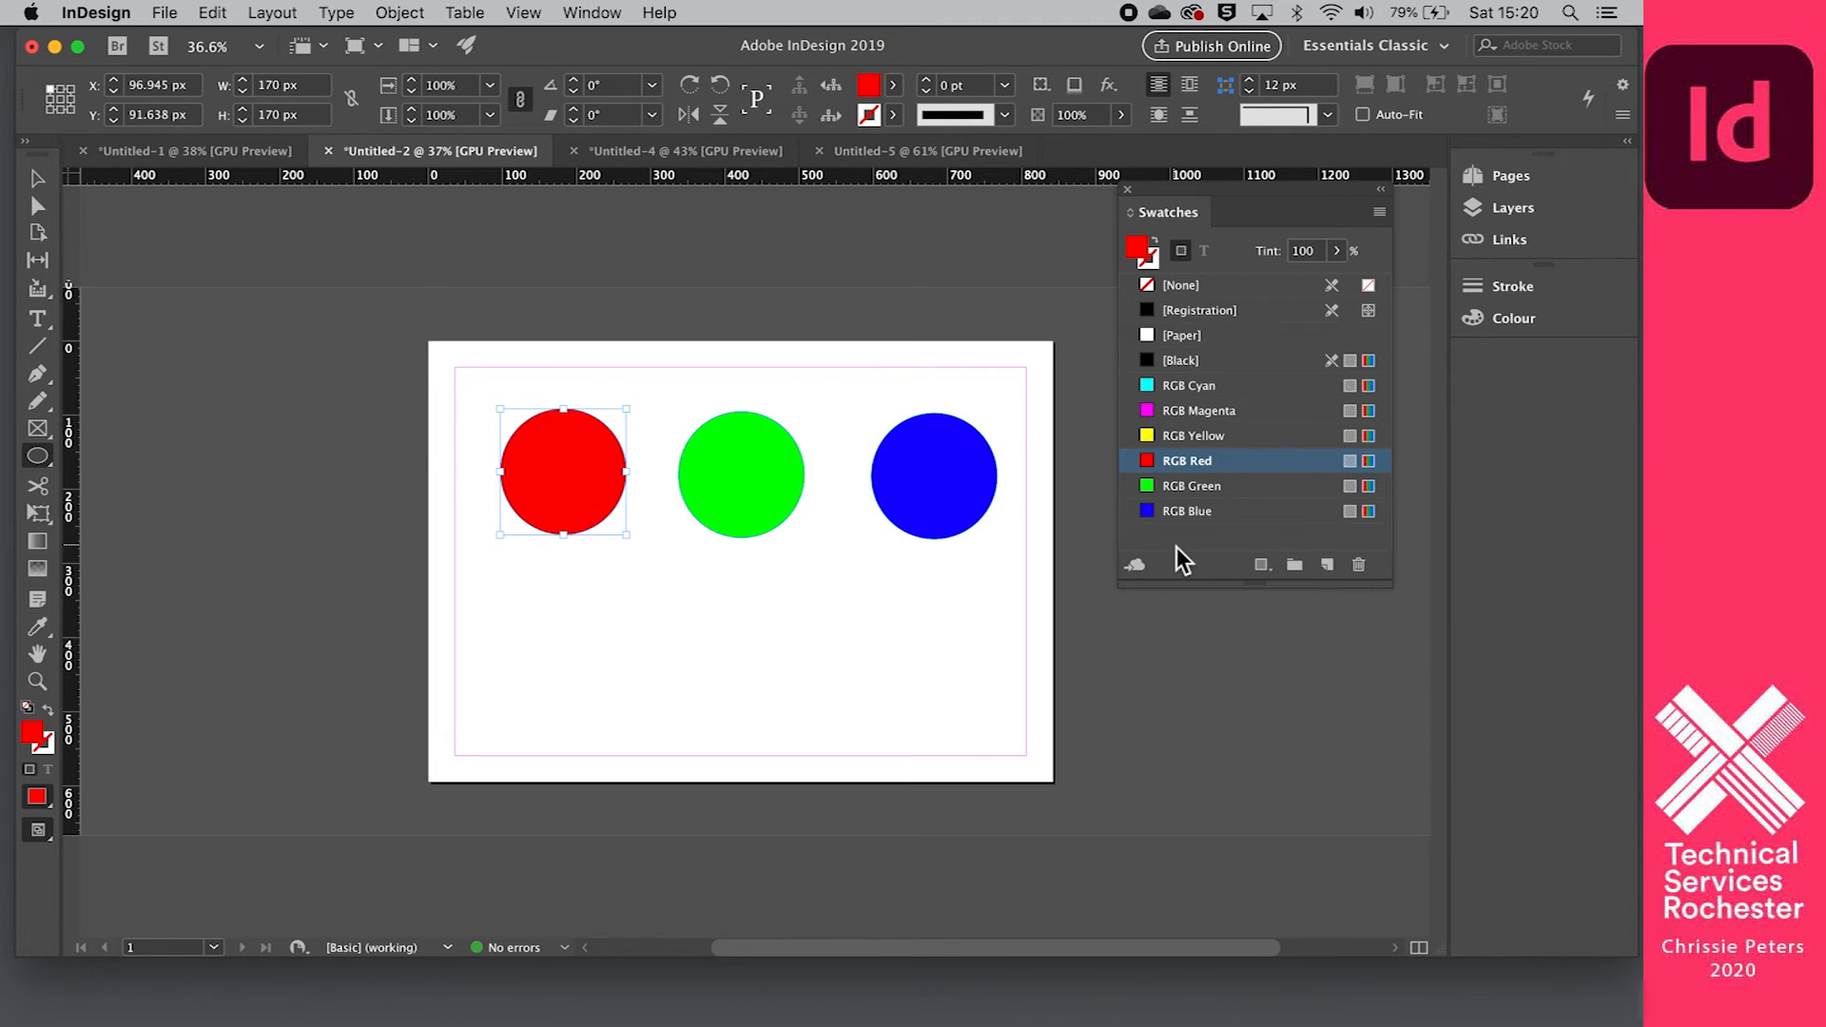
left_click(1149, 386)
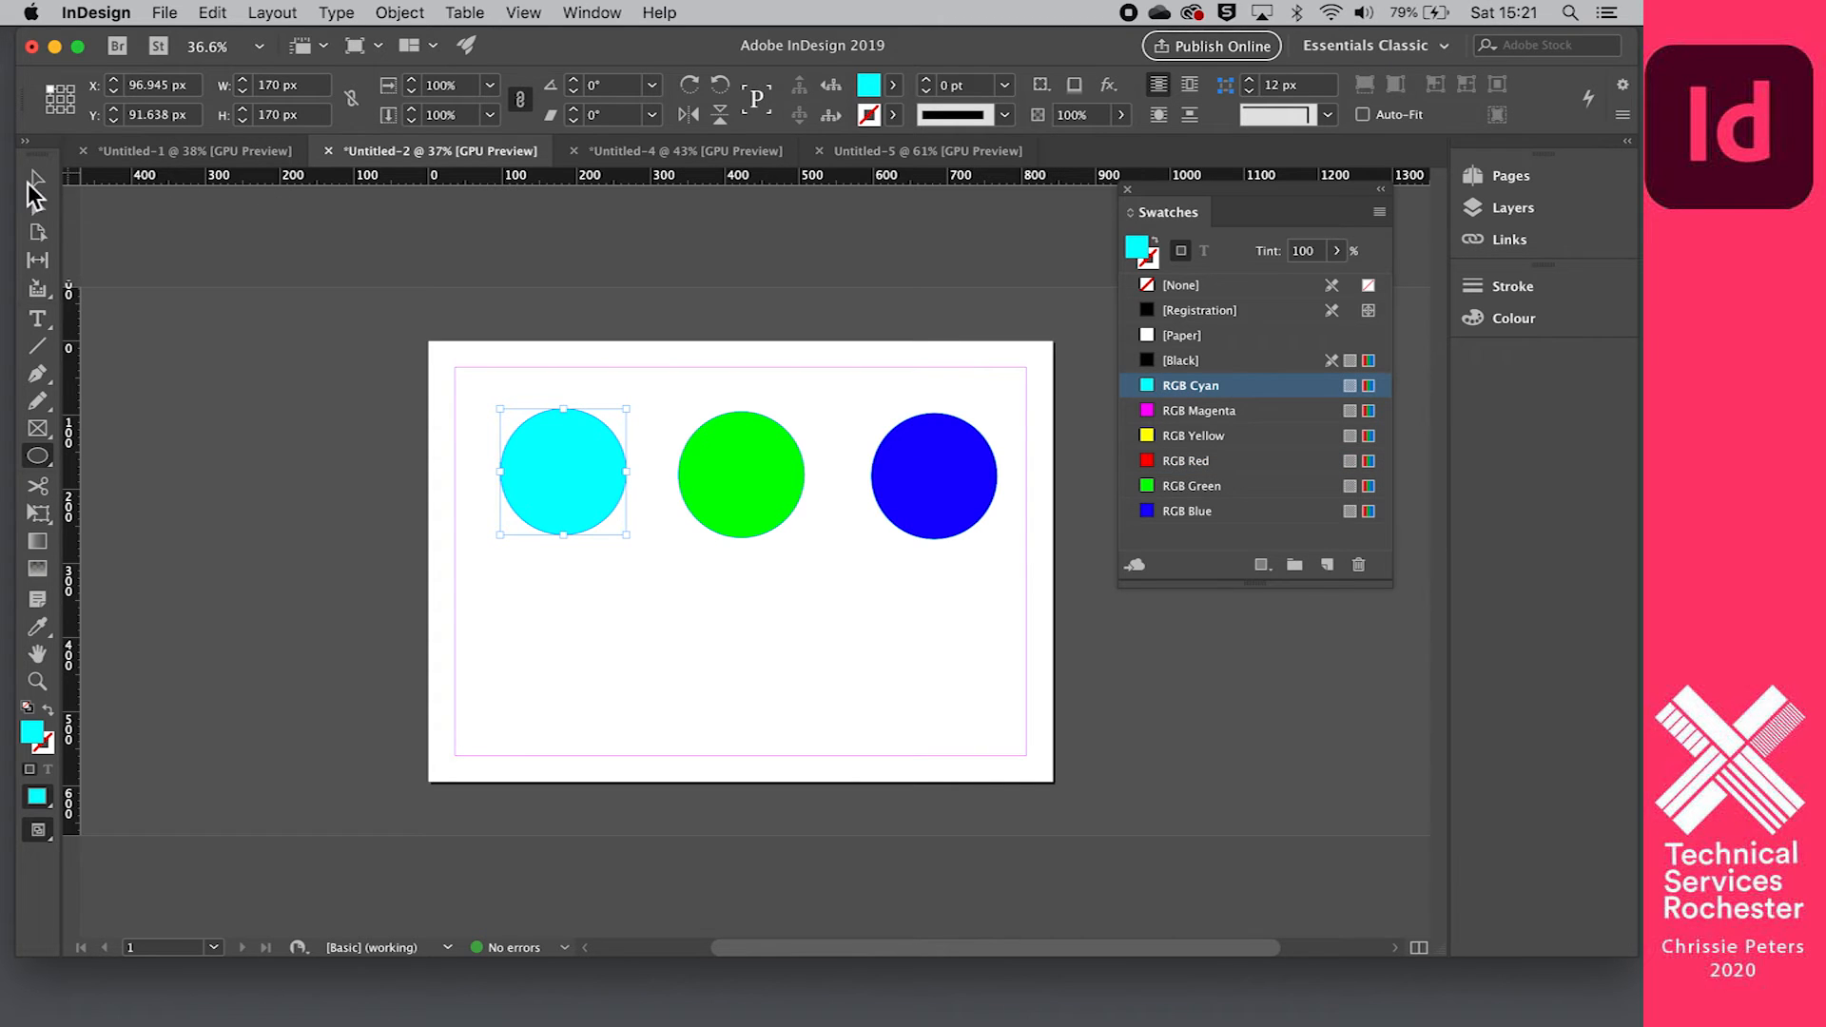
left_click(37, 178)
left_click(715, 470)
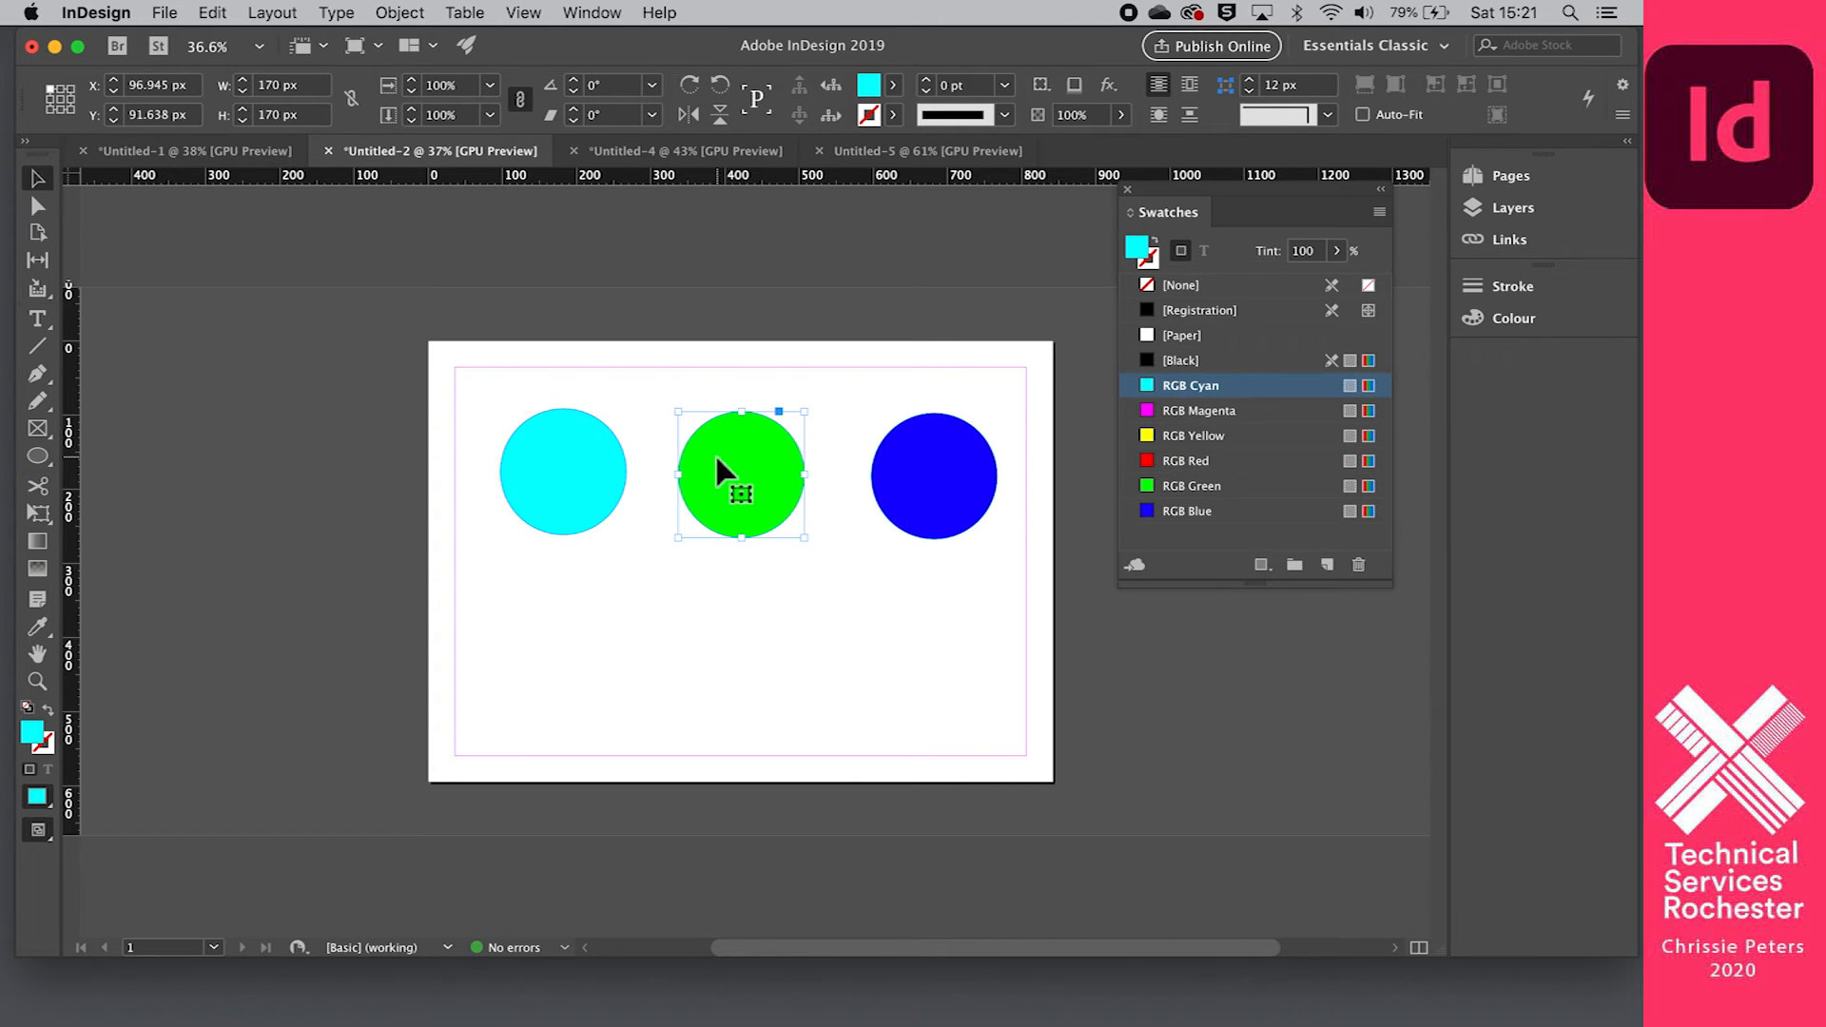
left_click(1152, 415)
left_click(916, 496)
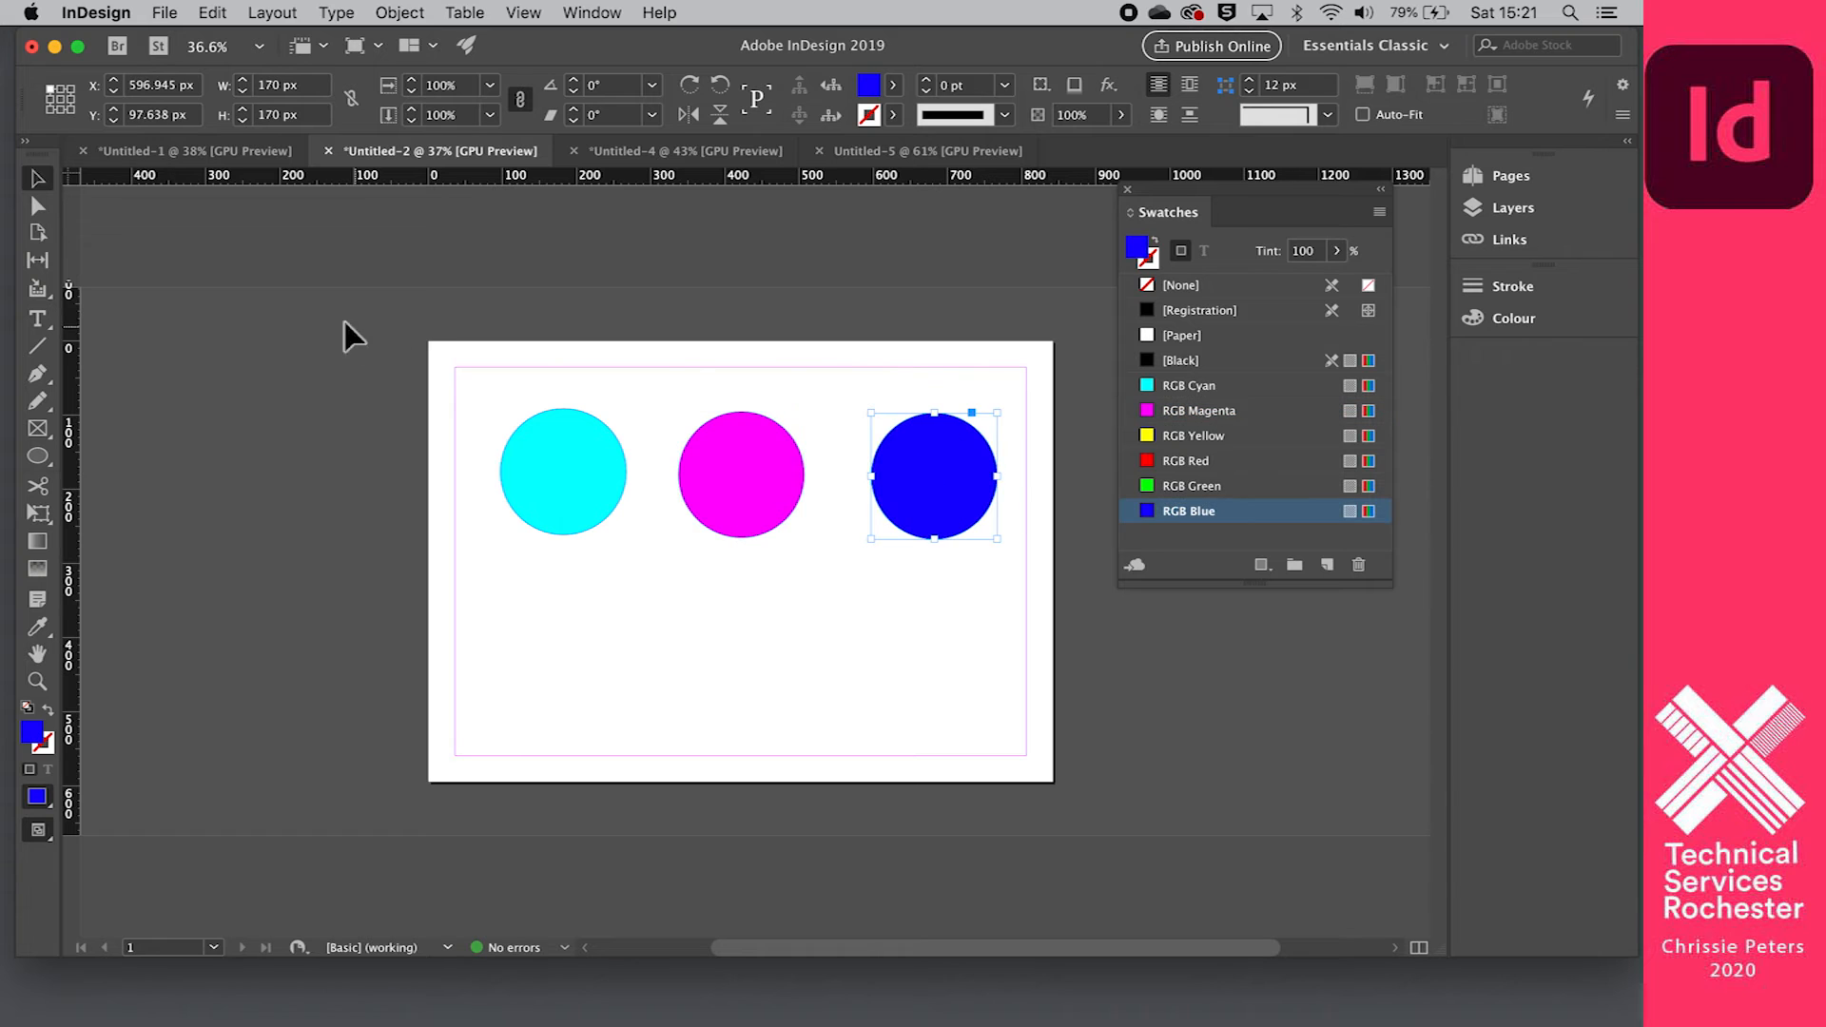
left_click(1160, 437)
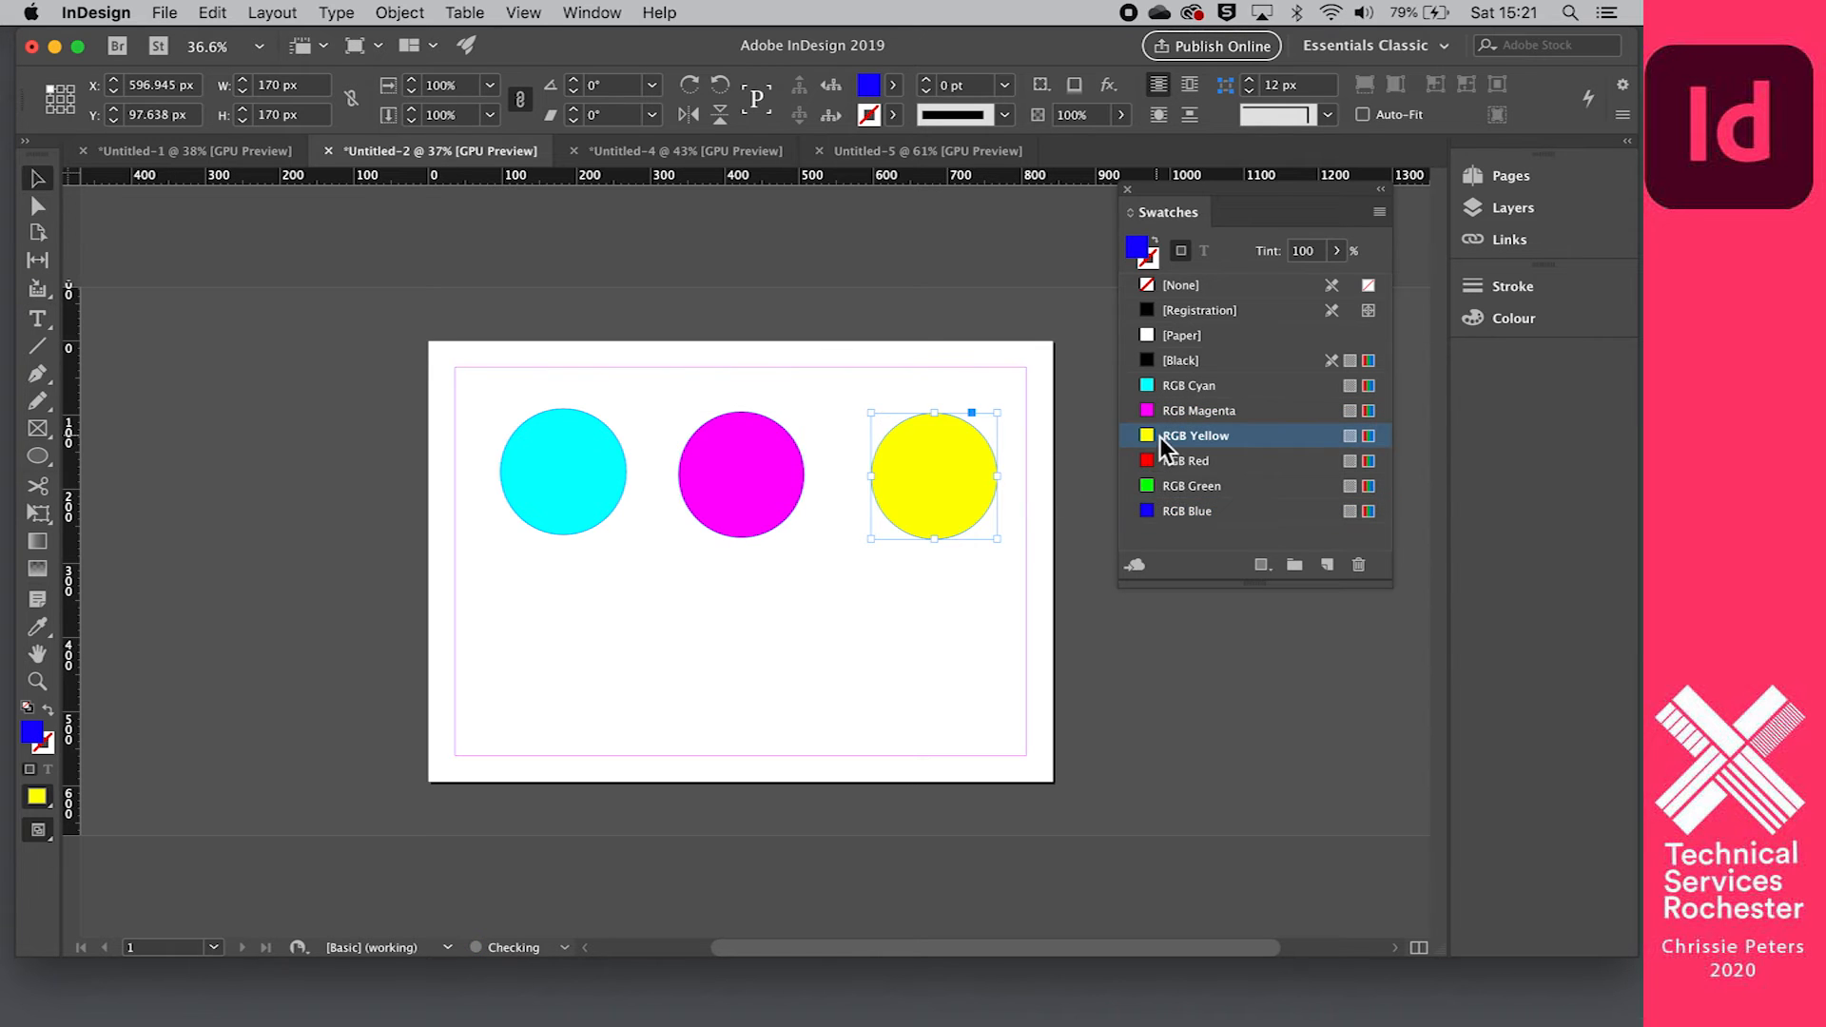
Step: Copy all three RGB circles from Untitled-2 into Untitled-1 and place them below the row of CMYK circles
left_click_drag(344, 335, 1105, 617)
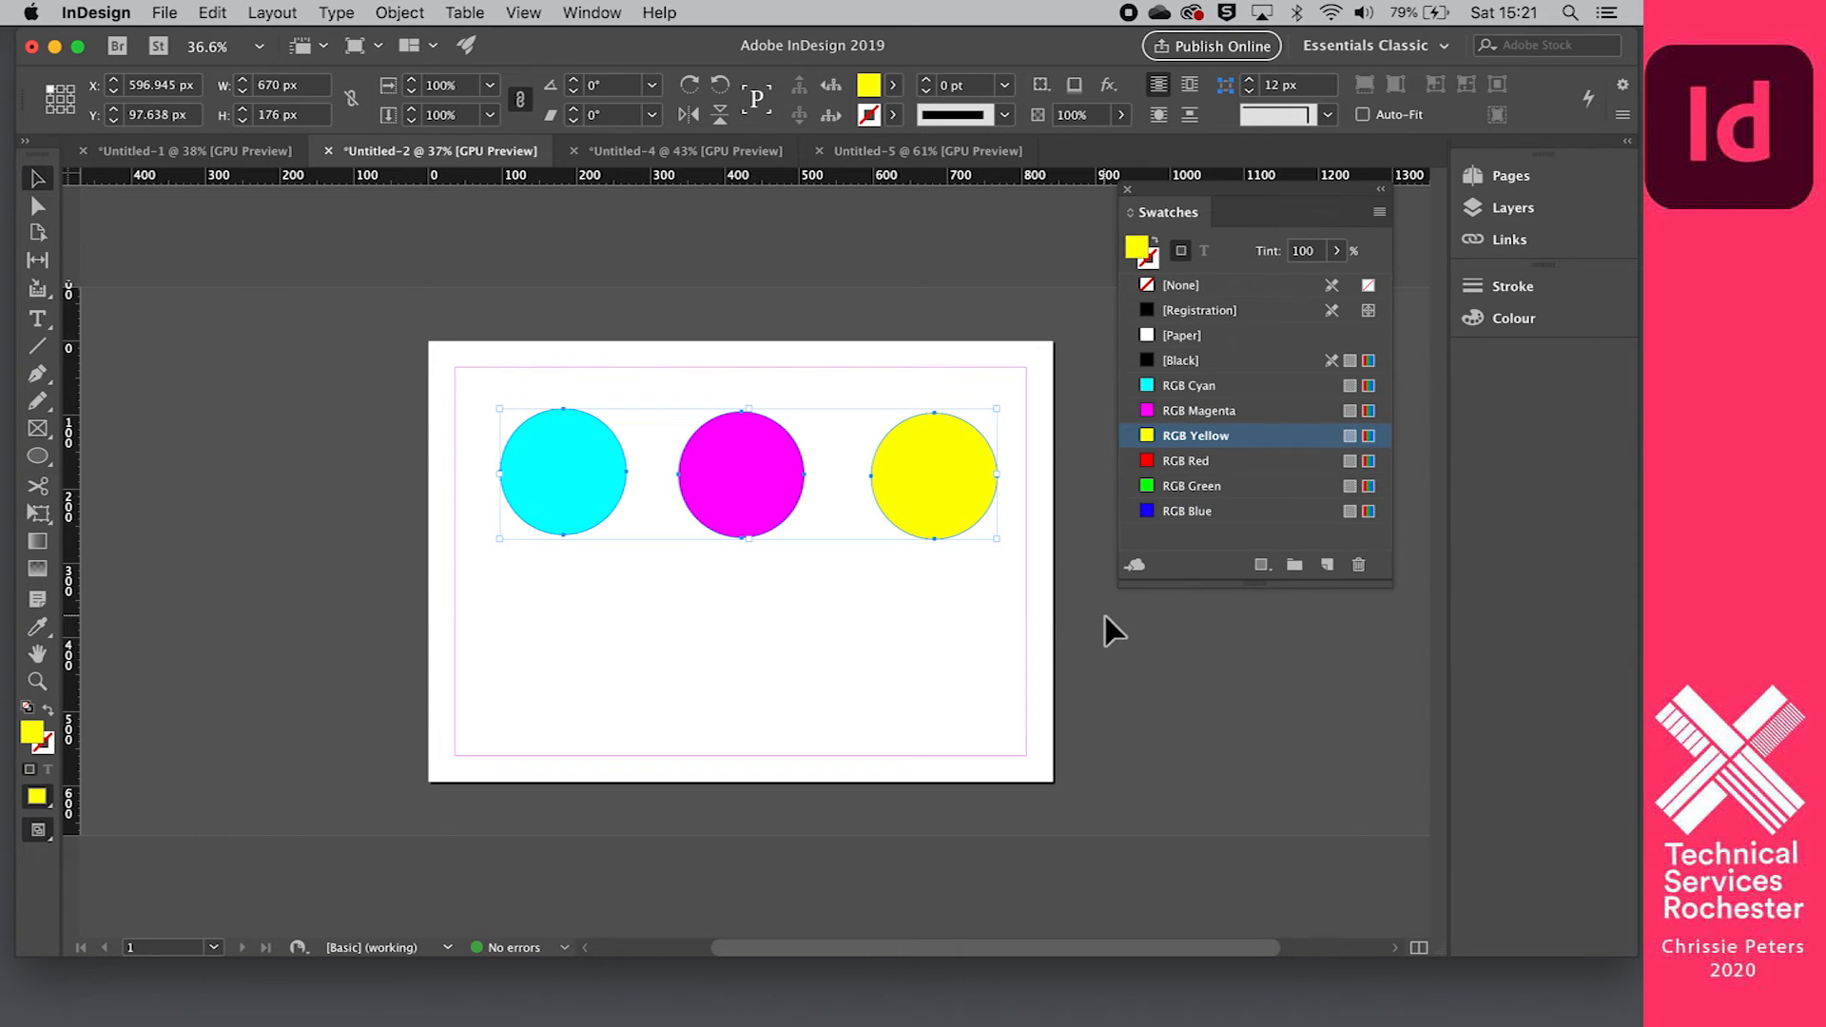
left_click(217, 152)
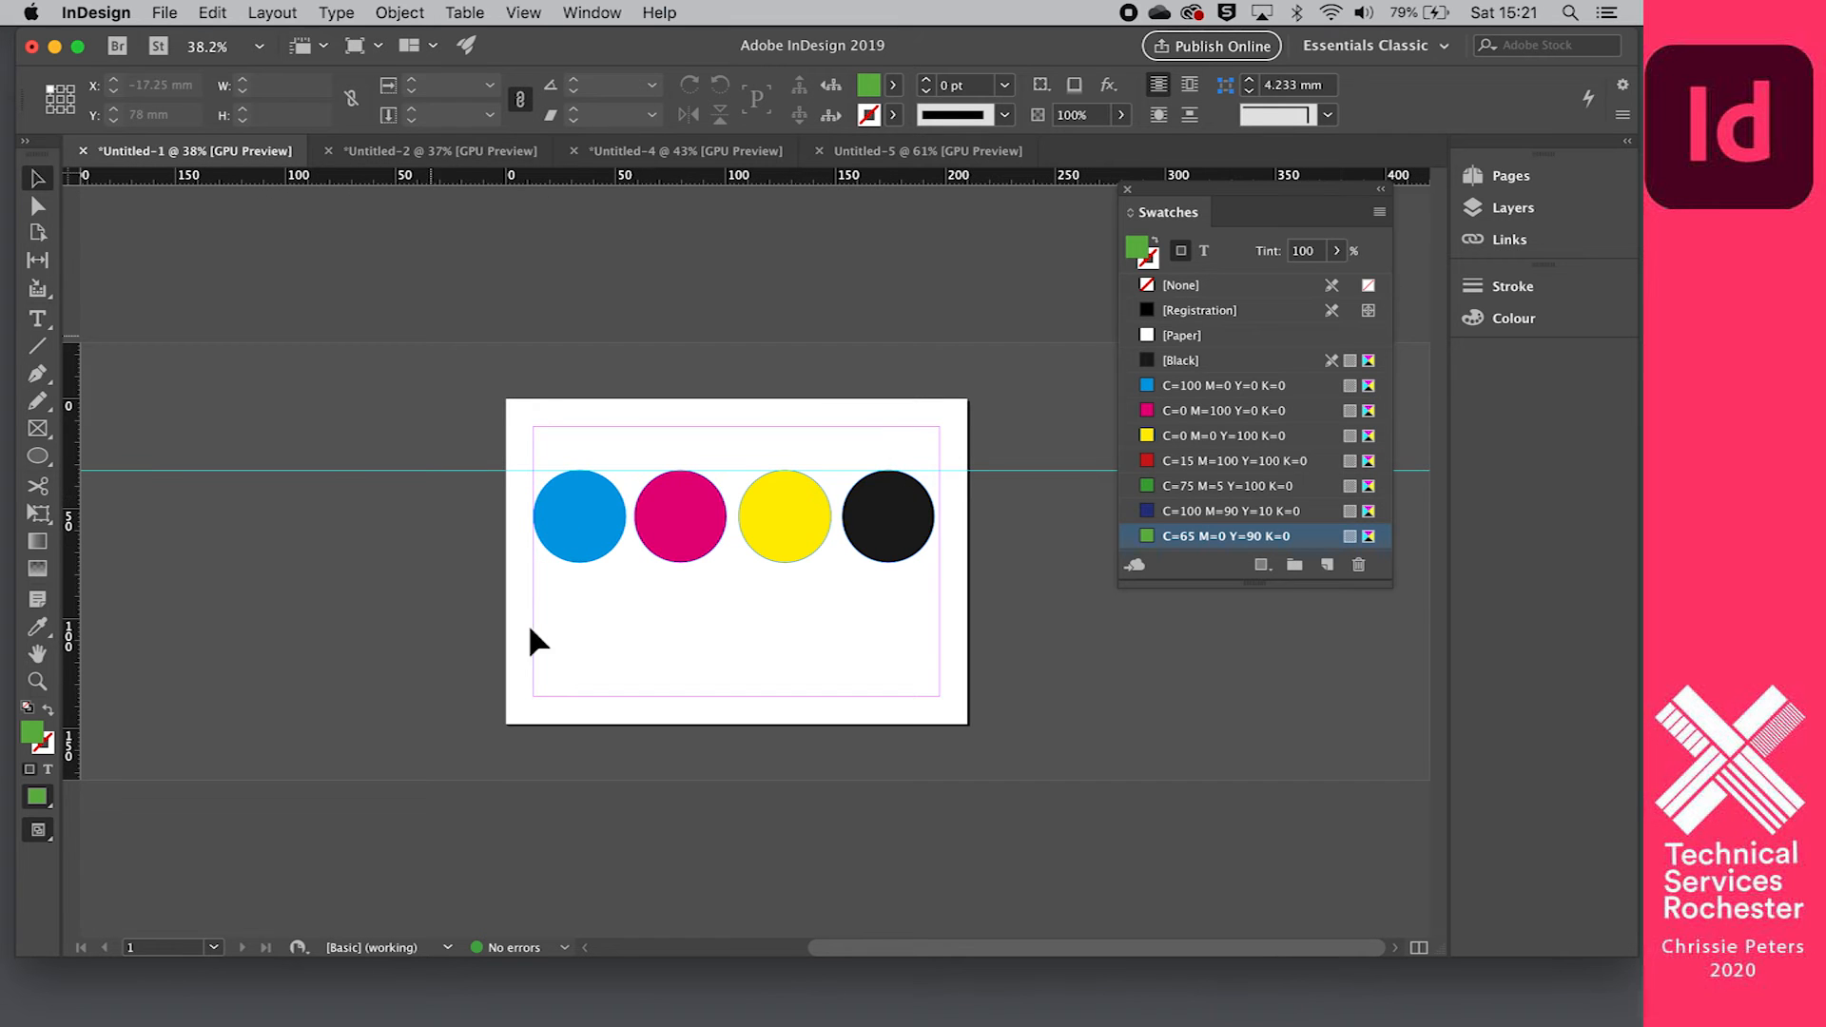
key("super+v")
left_click_drag(584, 517, 551, 636)
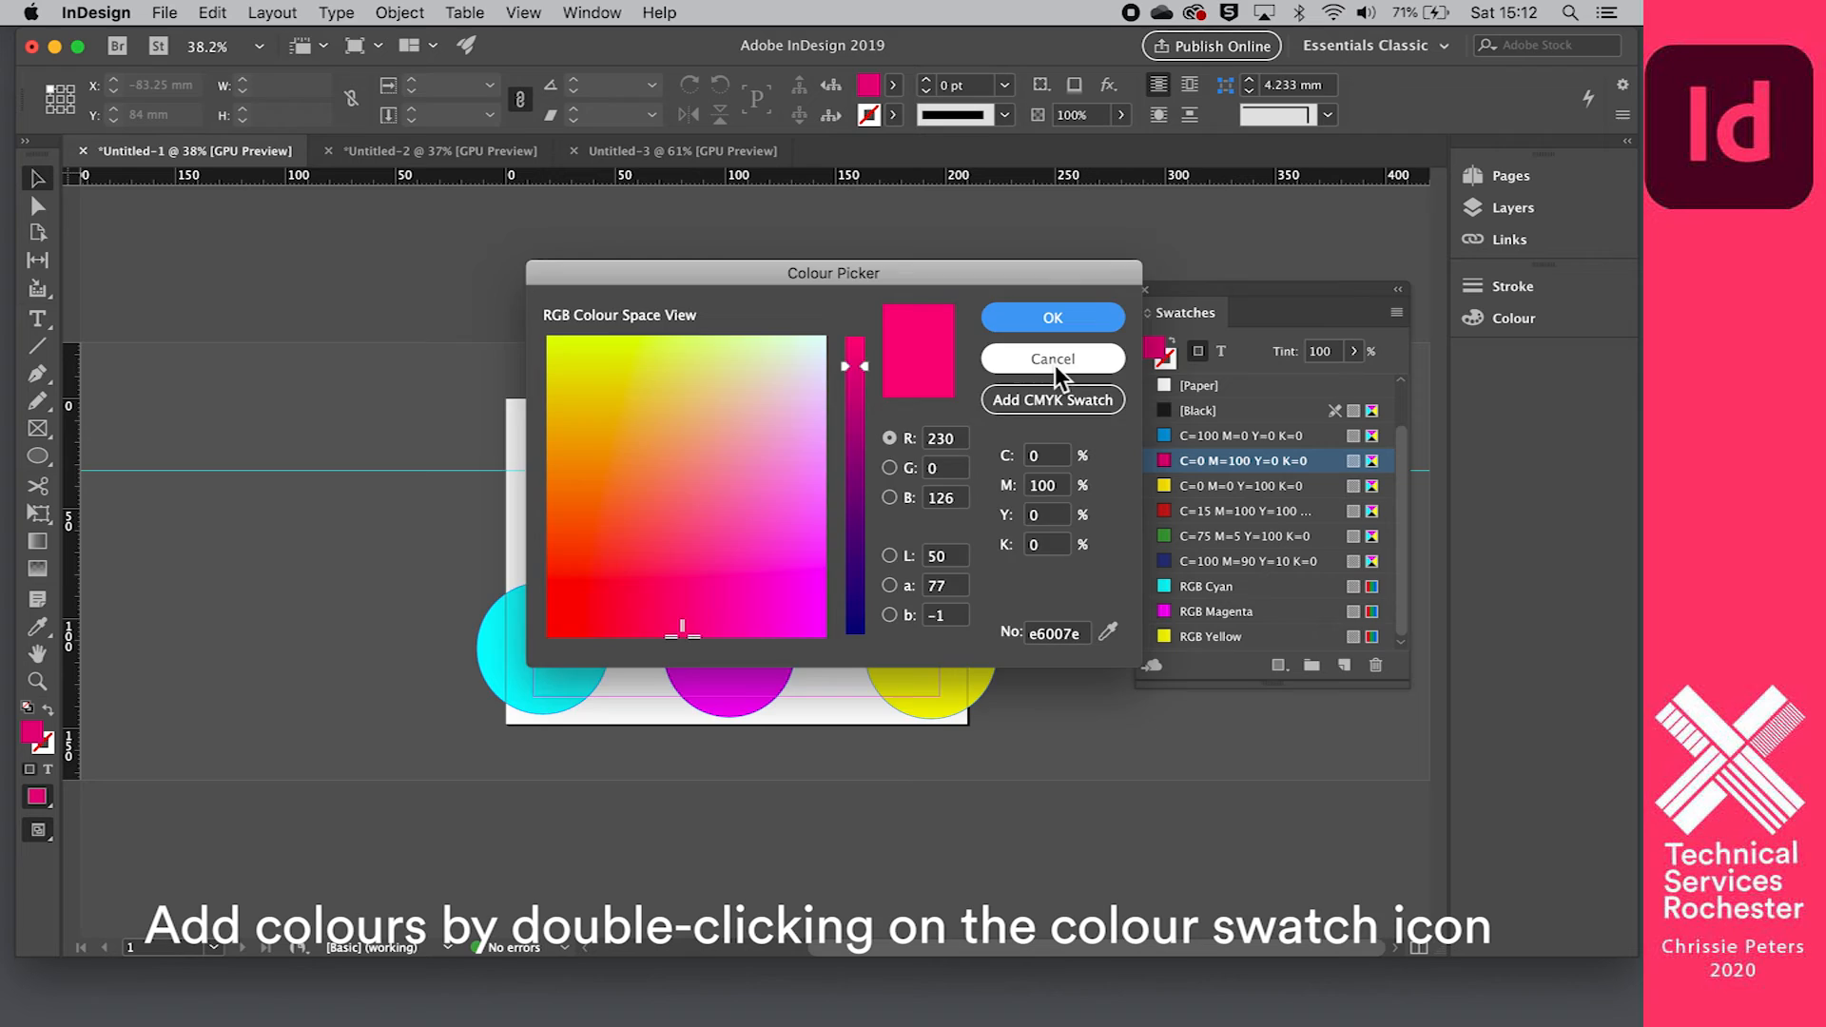
Step: Choose a dusty pink fill with R 205, G 160, B 171 in the Colour Picker and move the dialog clear of the circles
left_click(1052, 361)
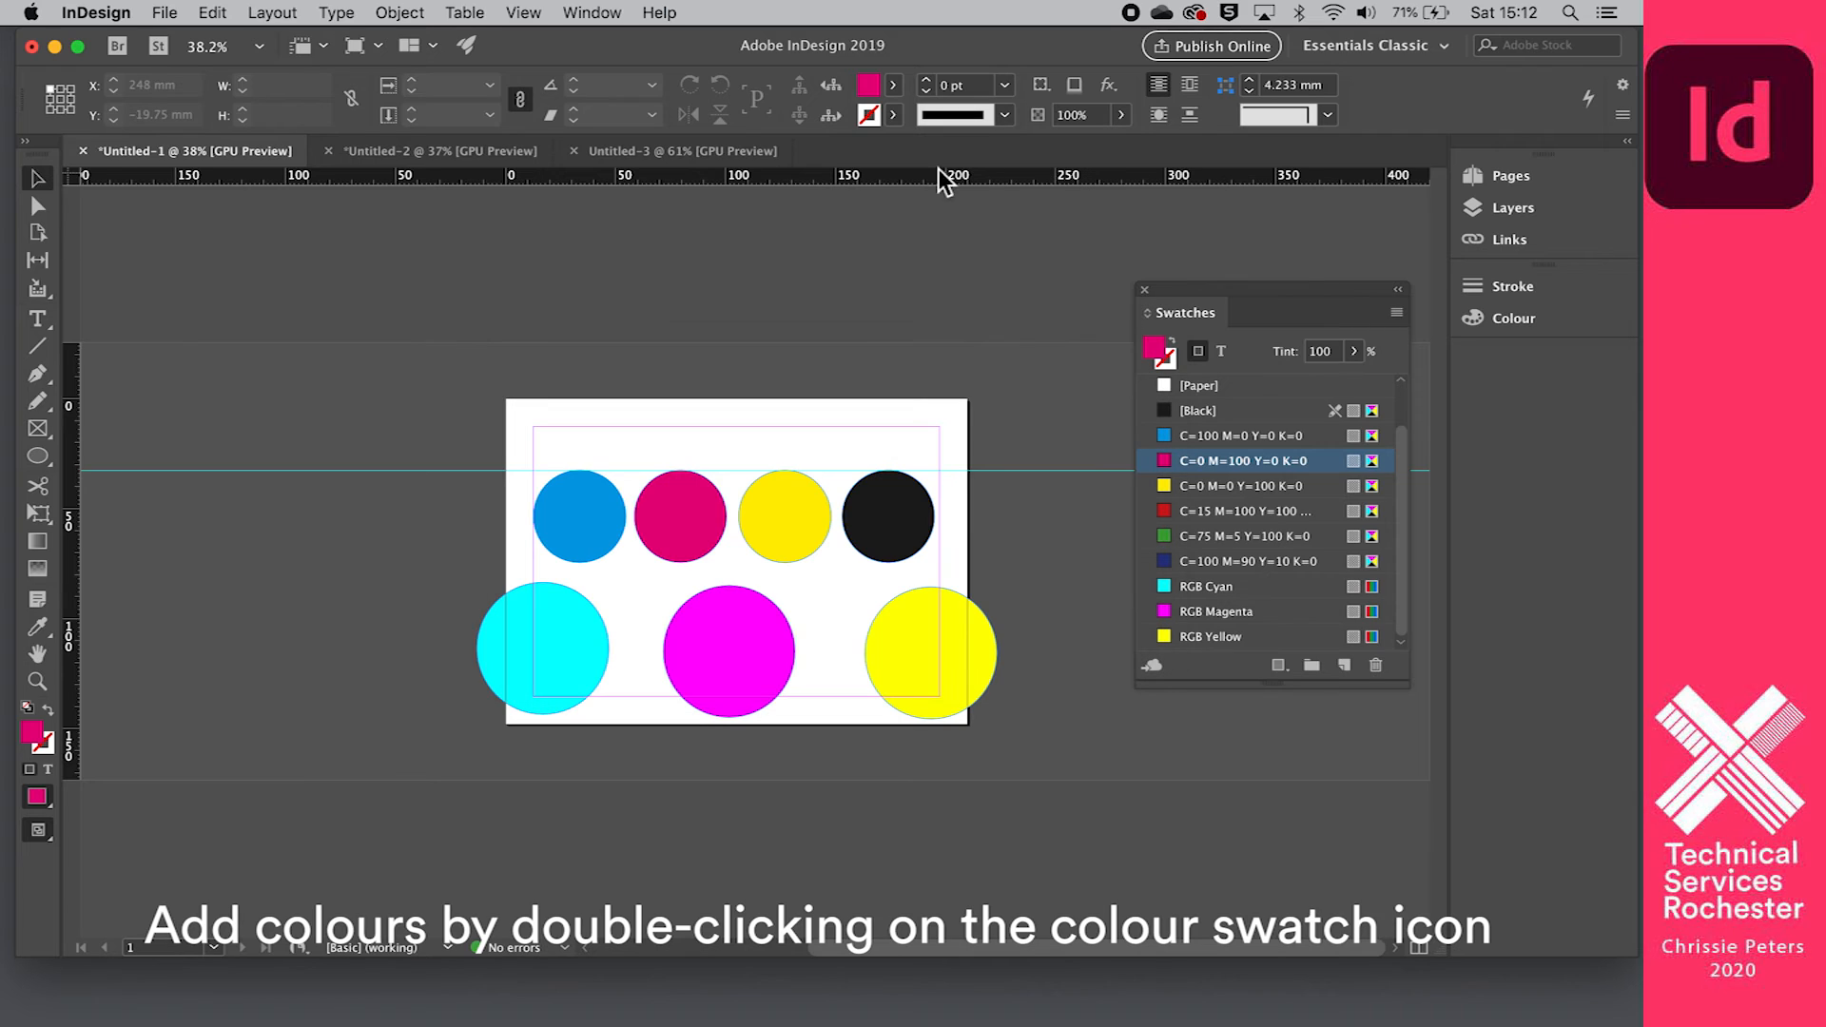
double_click(869, 90)
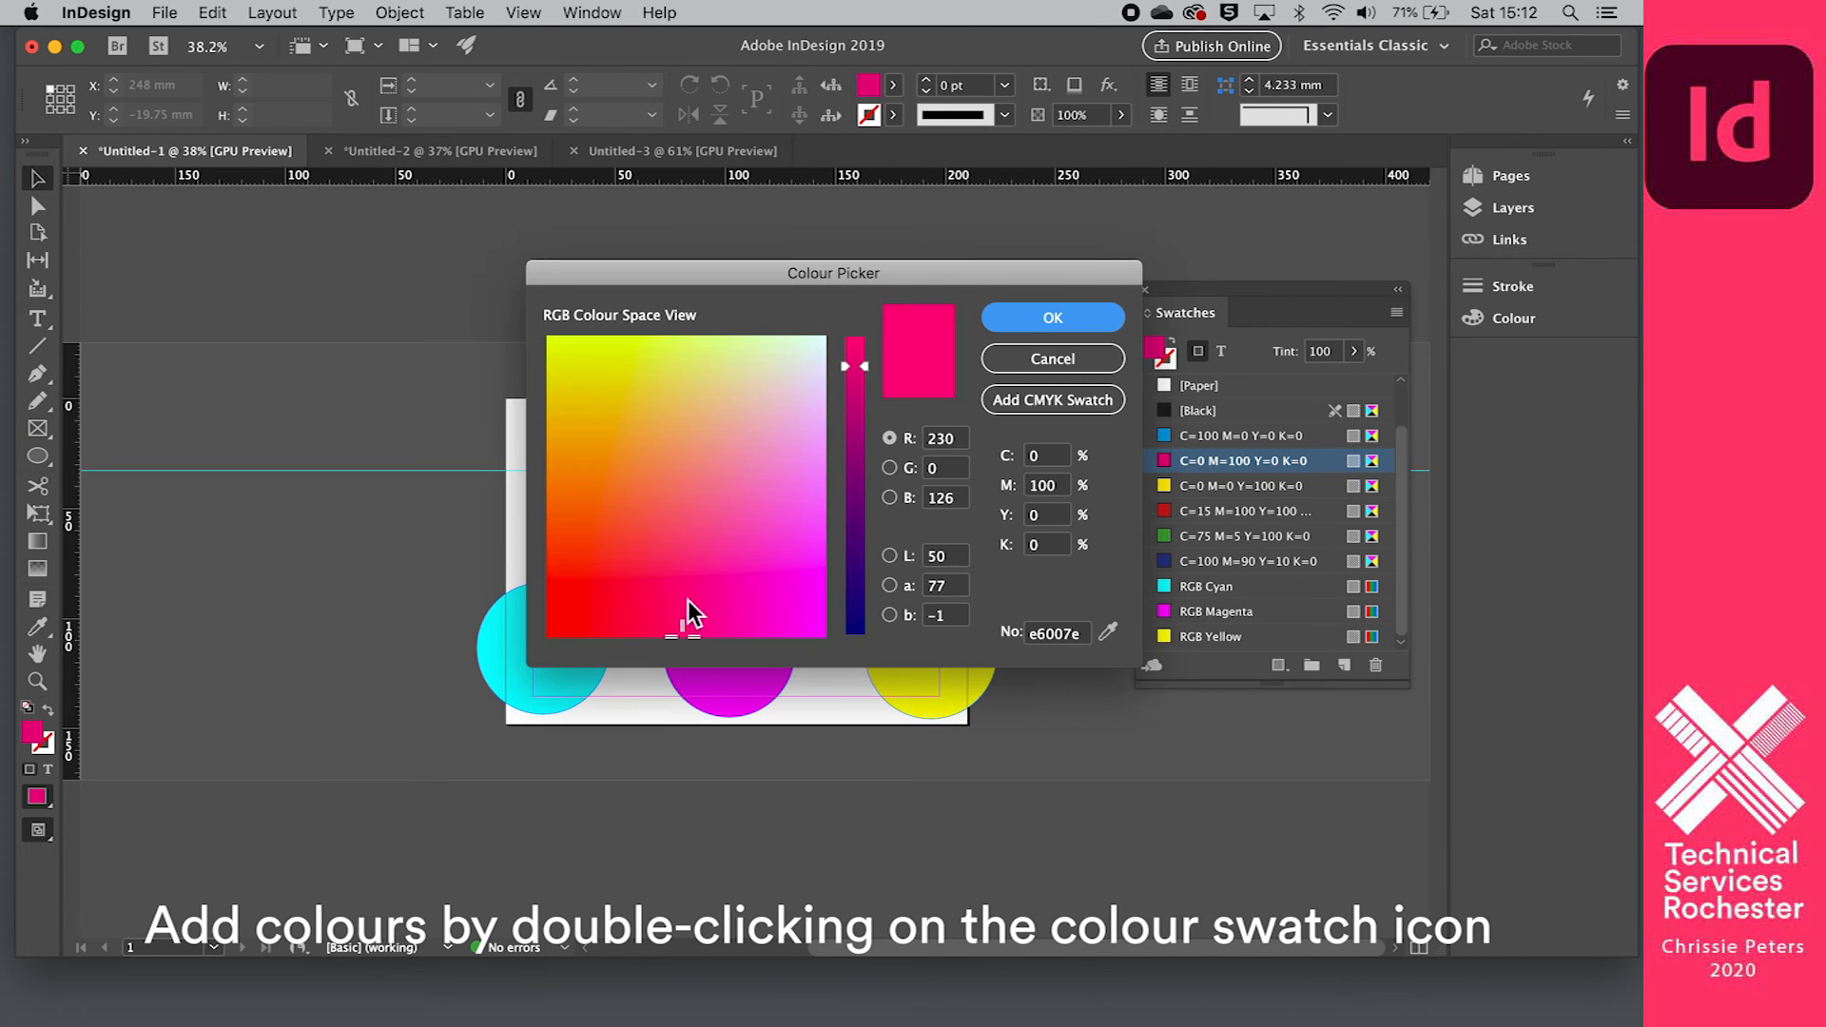
mouse_move(683, 636)
left_mouse_down()
mouse_move(653, 456)
mouse_move(652, 522)
mouse_move(751, 434)
mouse_move(672, 522)
left_mouse_up()
mouse_move(846, 373)
left_mouse_down()
mouse_move(846, 538)
mouse_move(841, 394)
mouse_move(733, 446)
left_mouse_up()
left_click(779, 440)
left_click_drag(631, 277, 648, 194)
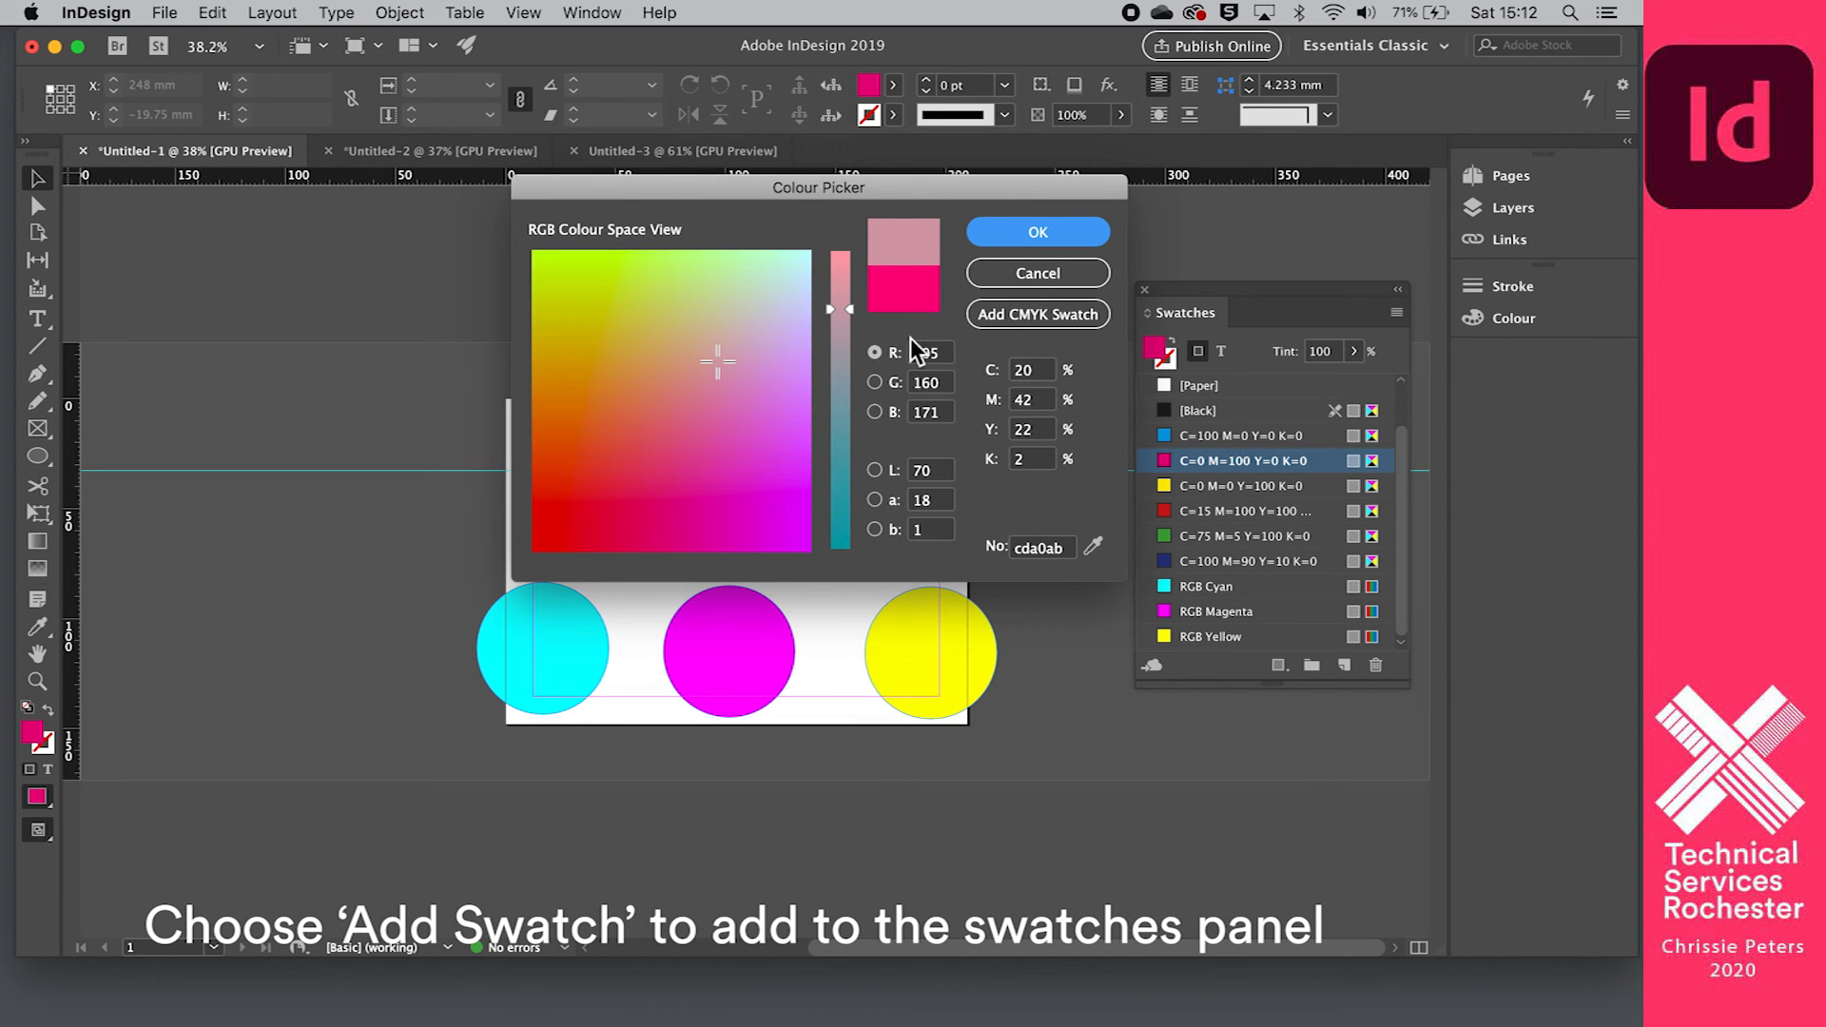
Step: Switch the colour field to the blue channel, shift the colour to R 208, G 192, B 171 and add it as an RGB swatch
left_click(938, 355)
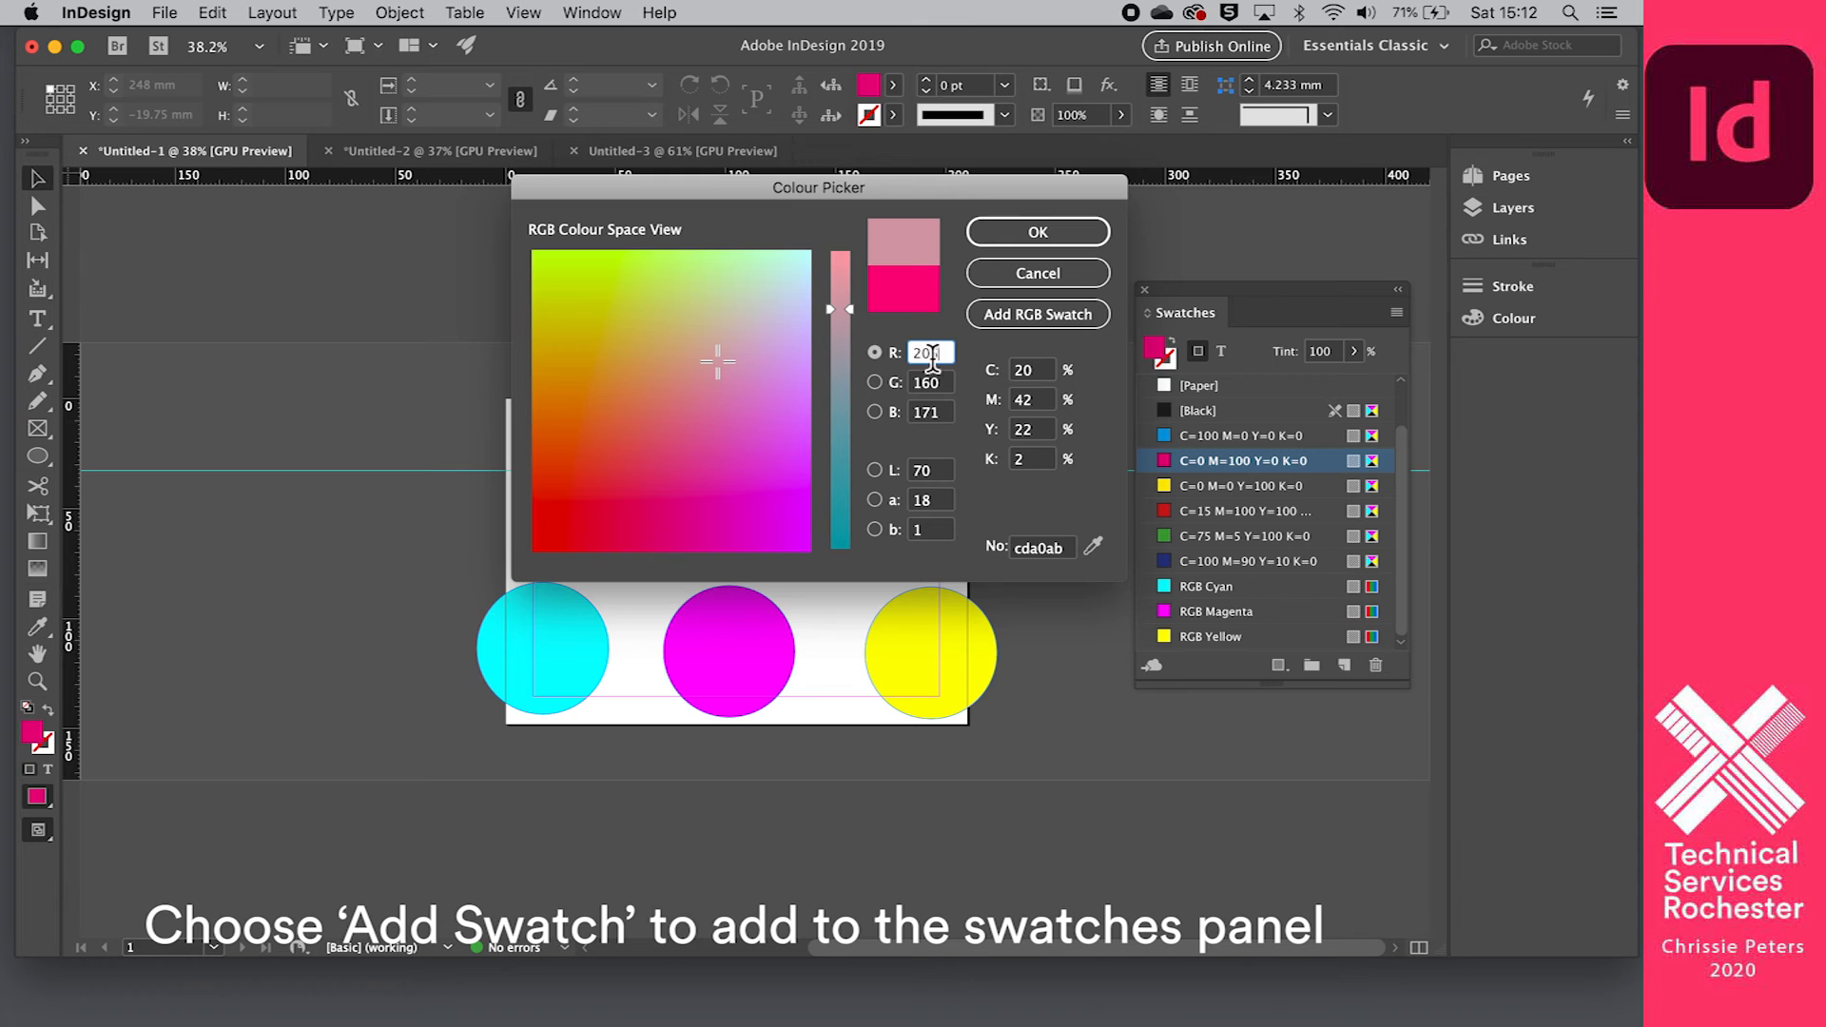
left_click(1059, 550)
left_click(1070, 548)
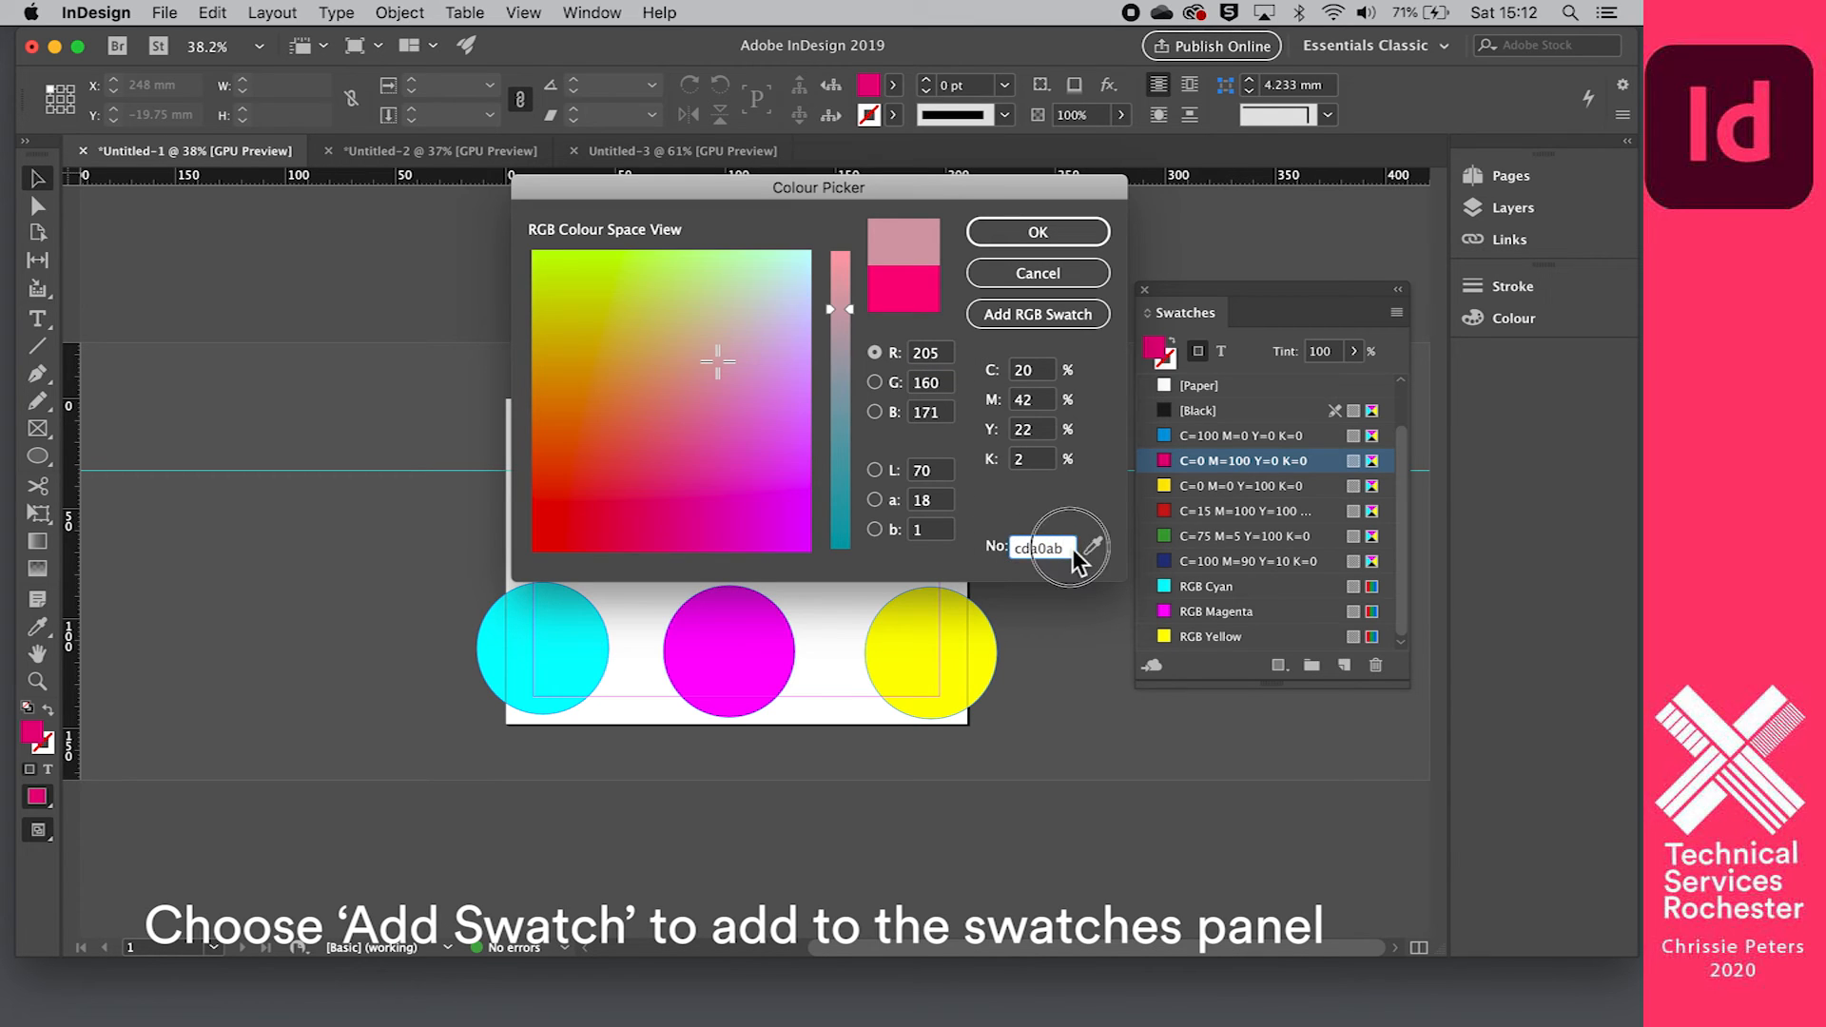
left_click(873, 411)
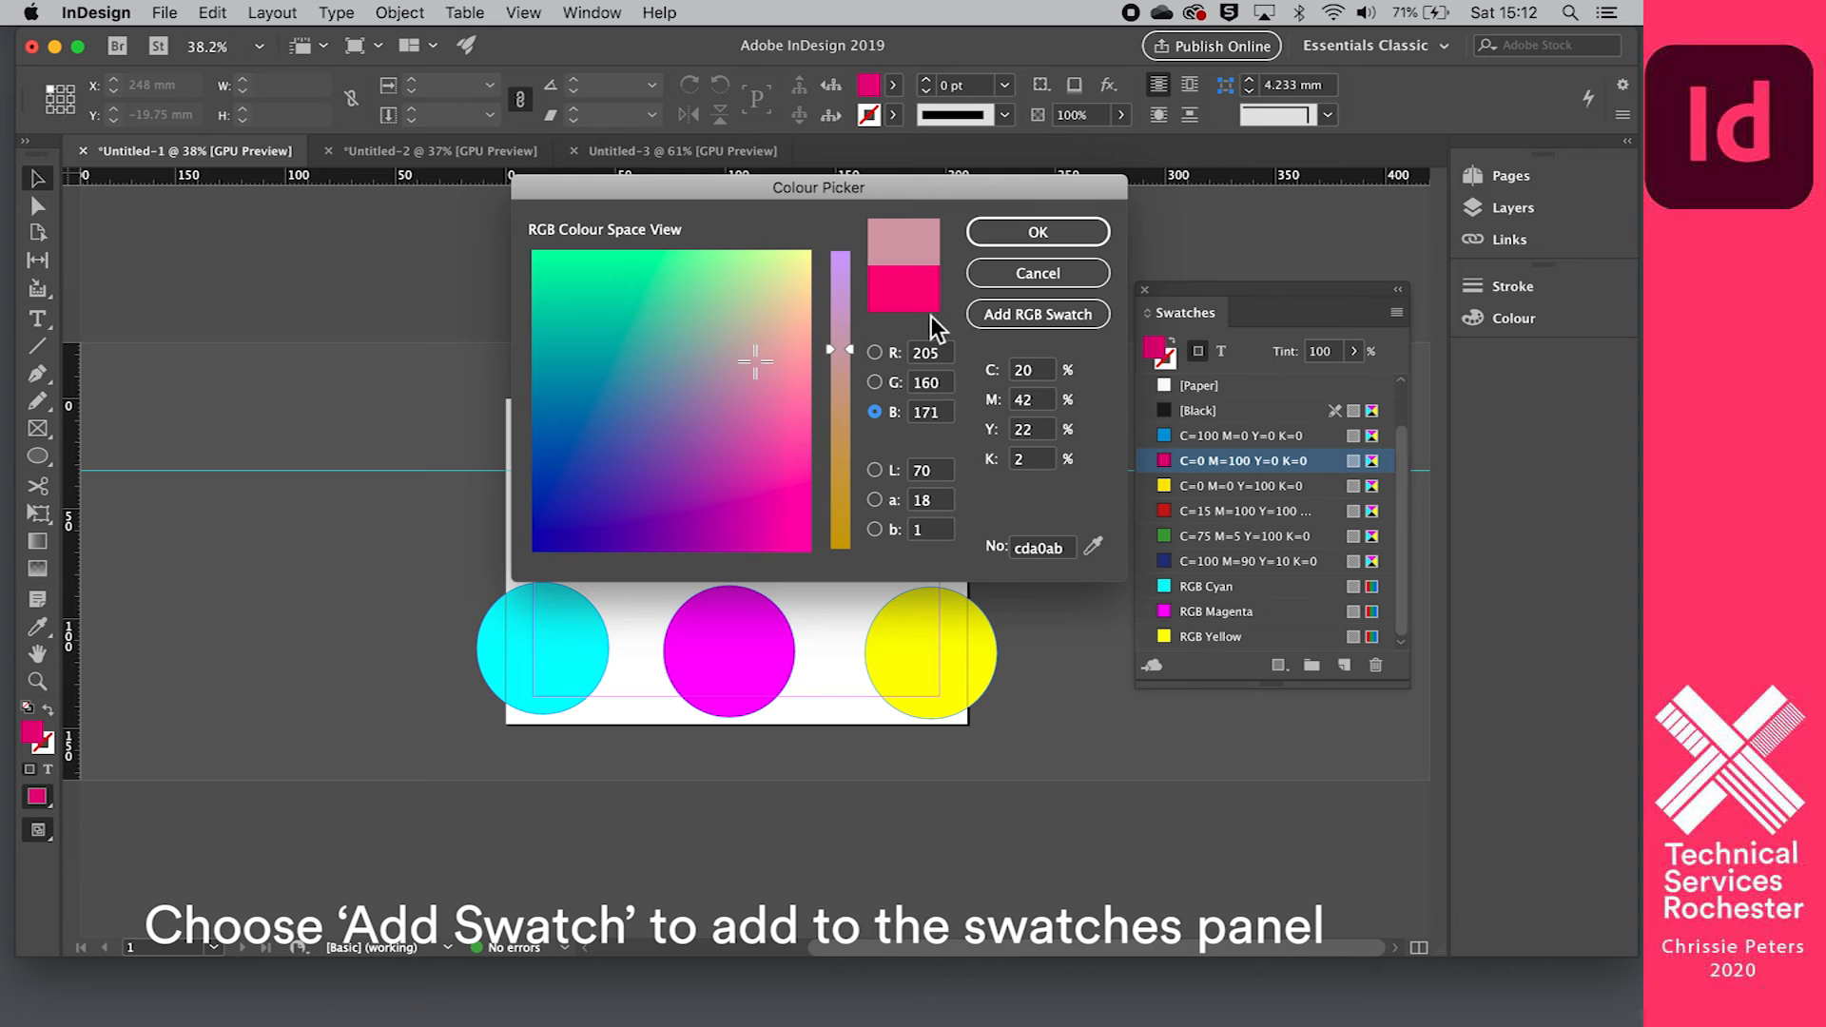
left_click_drag(755, 355, 759, 323)
left_click(1022, 316)
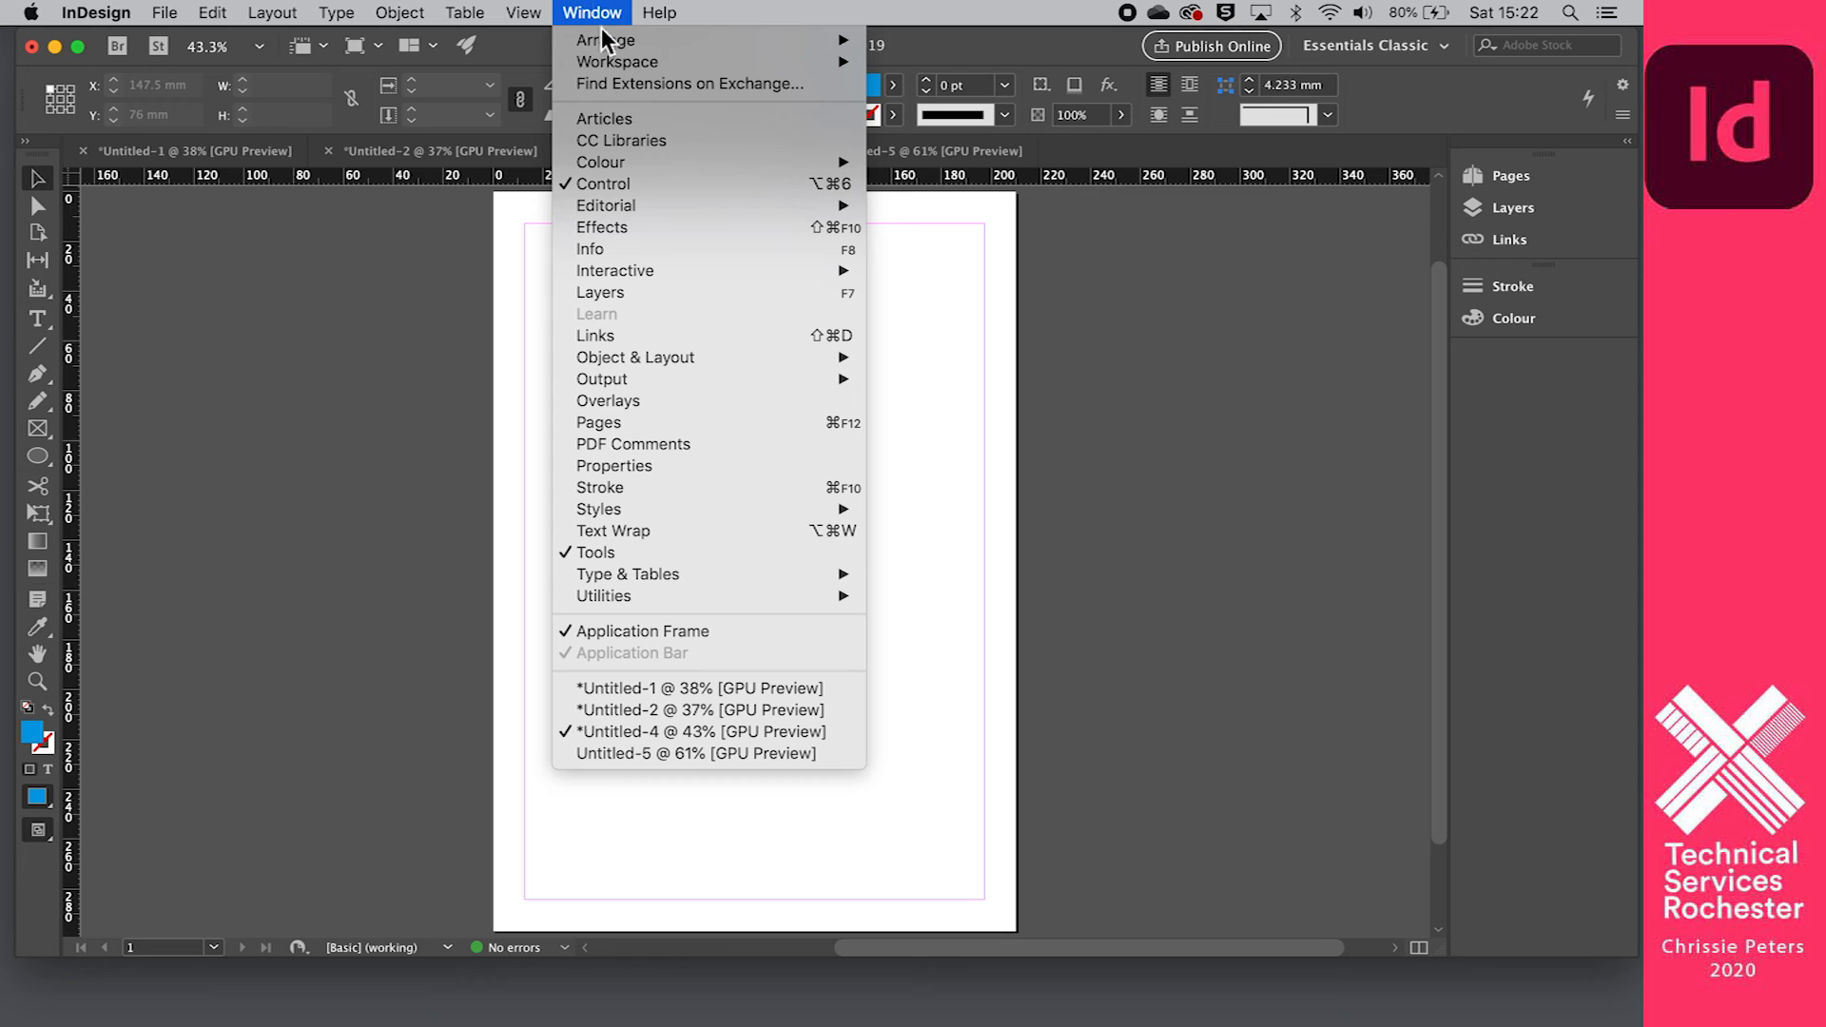
Step: Show the Adobe Color Themes panel in the Untitled-4 document
mouse_move(624, 164)
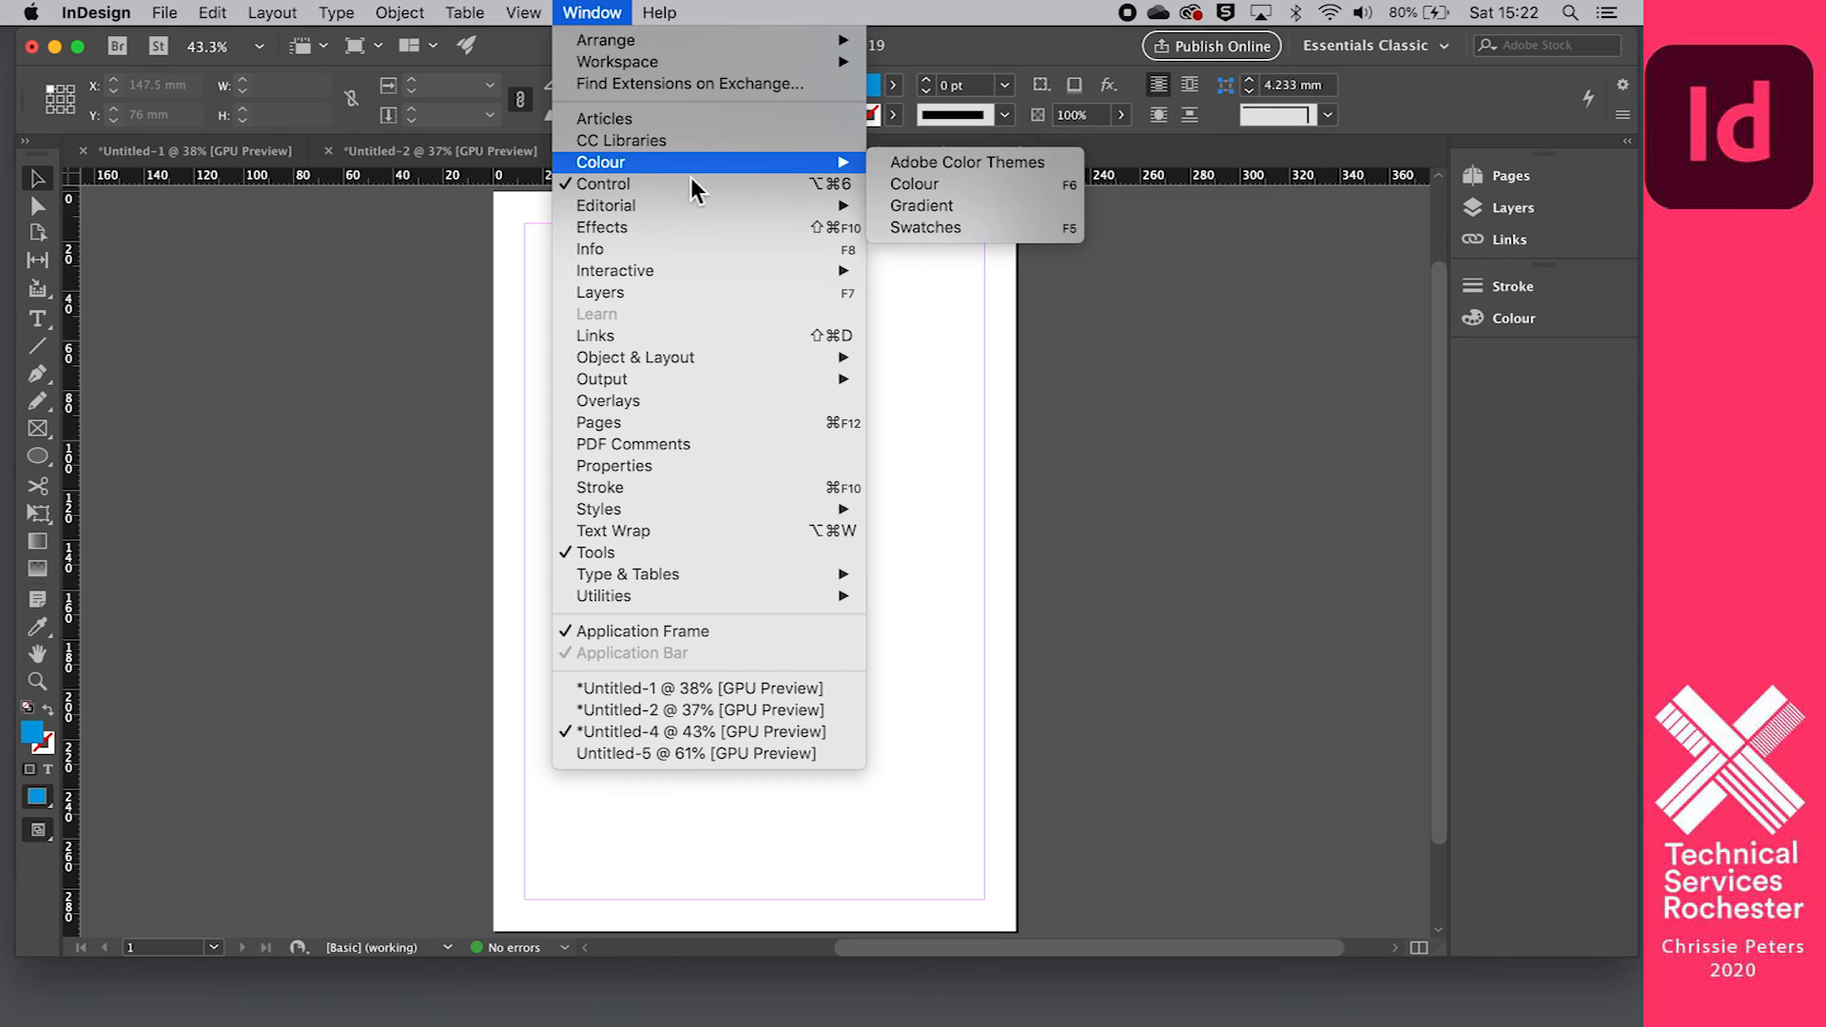
left_click(1019, 163)
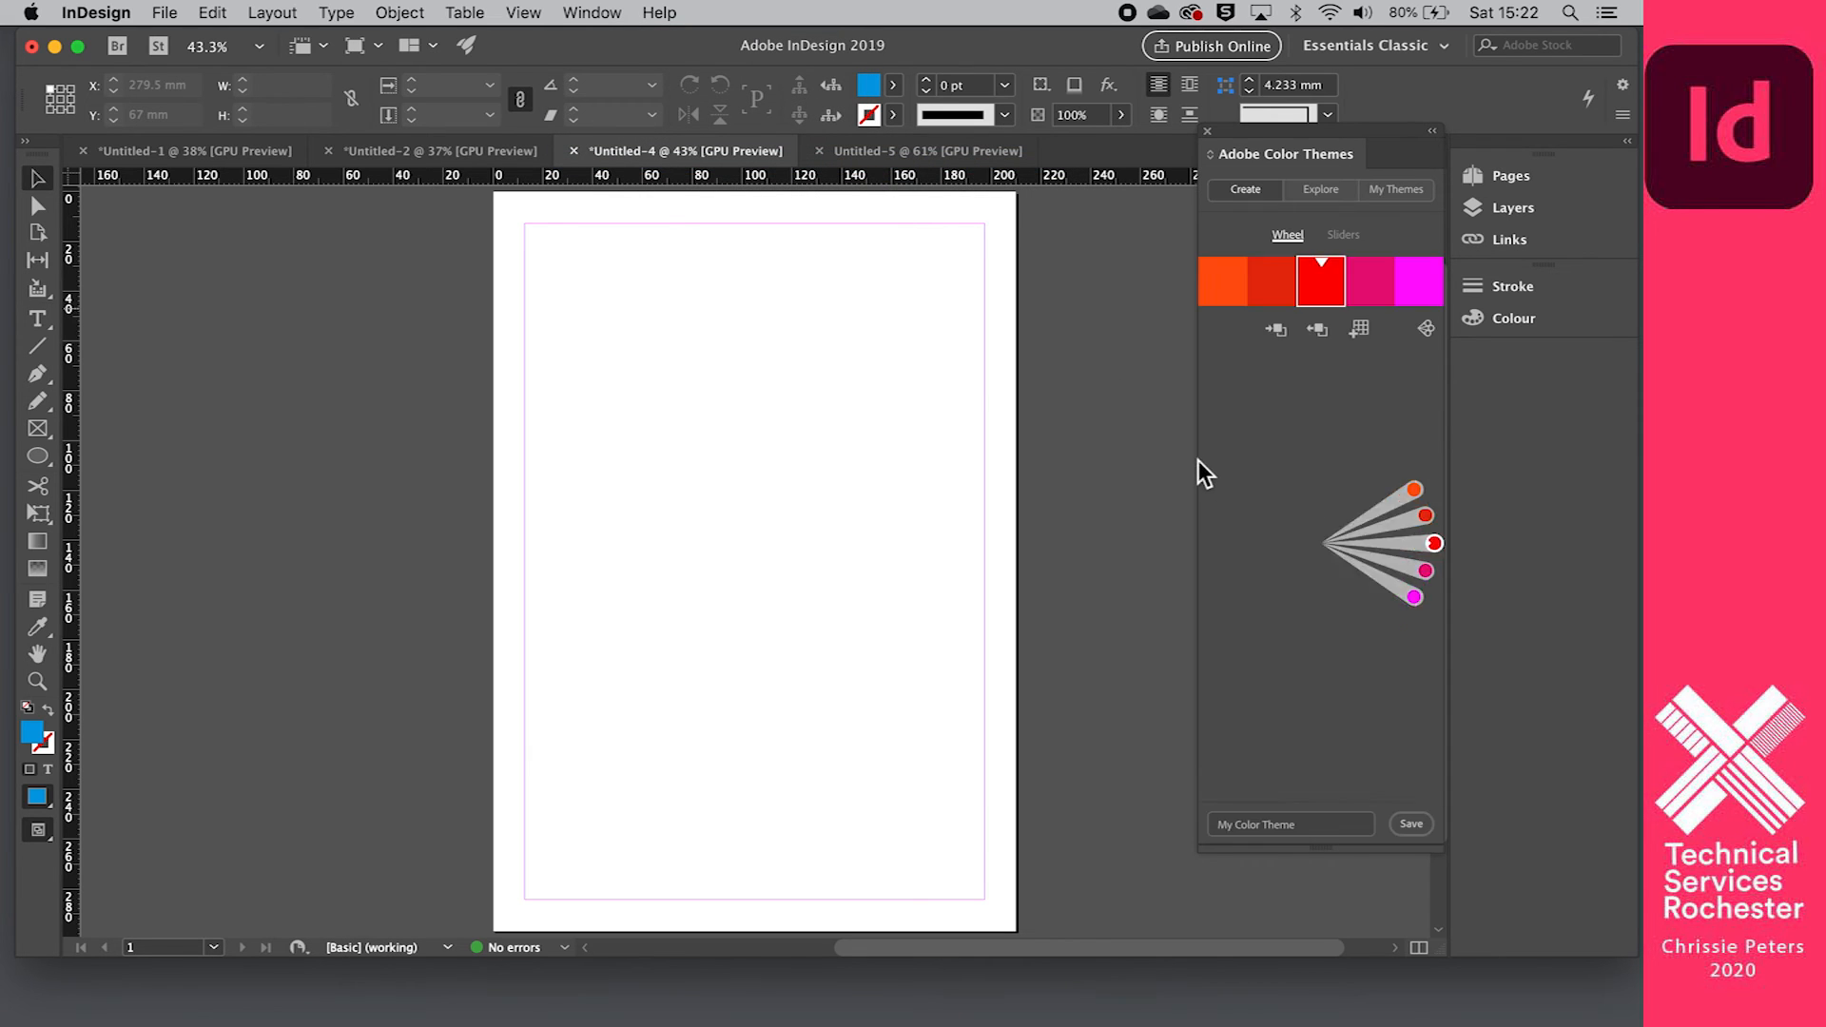
Step: Browse the most popular published colour themes in the Adobe Color Themes panel
left_click(1331, 202)
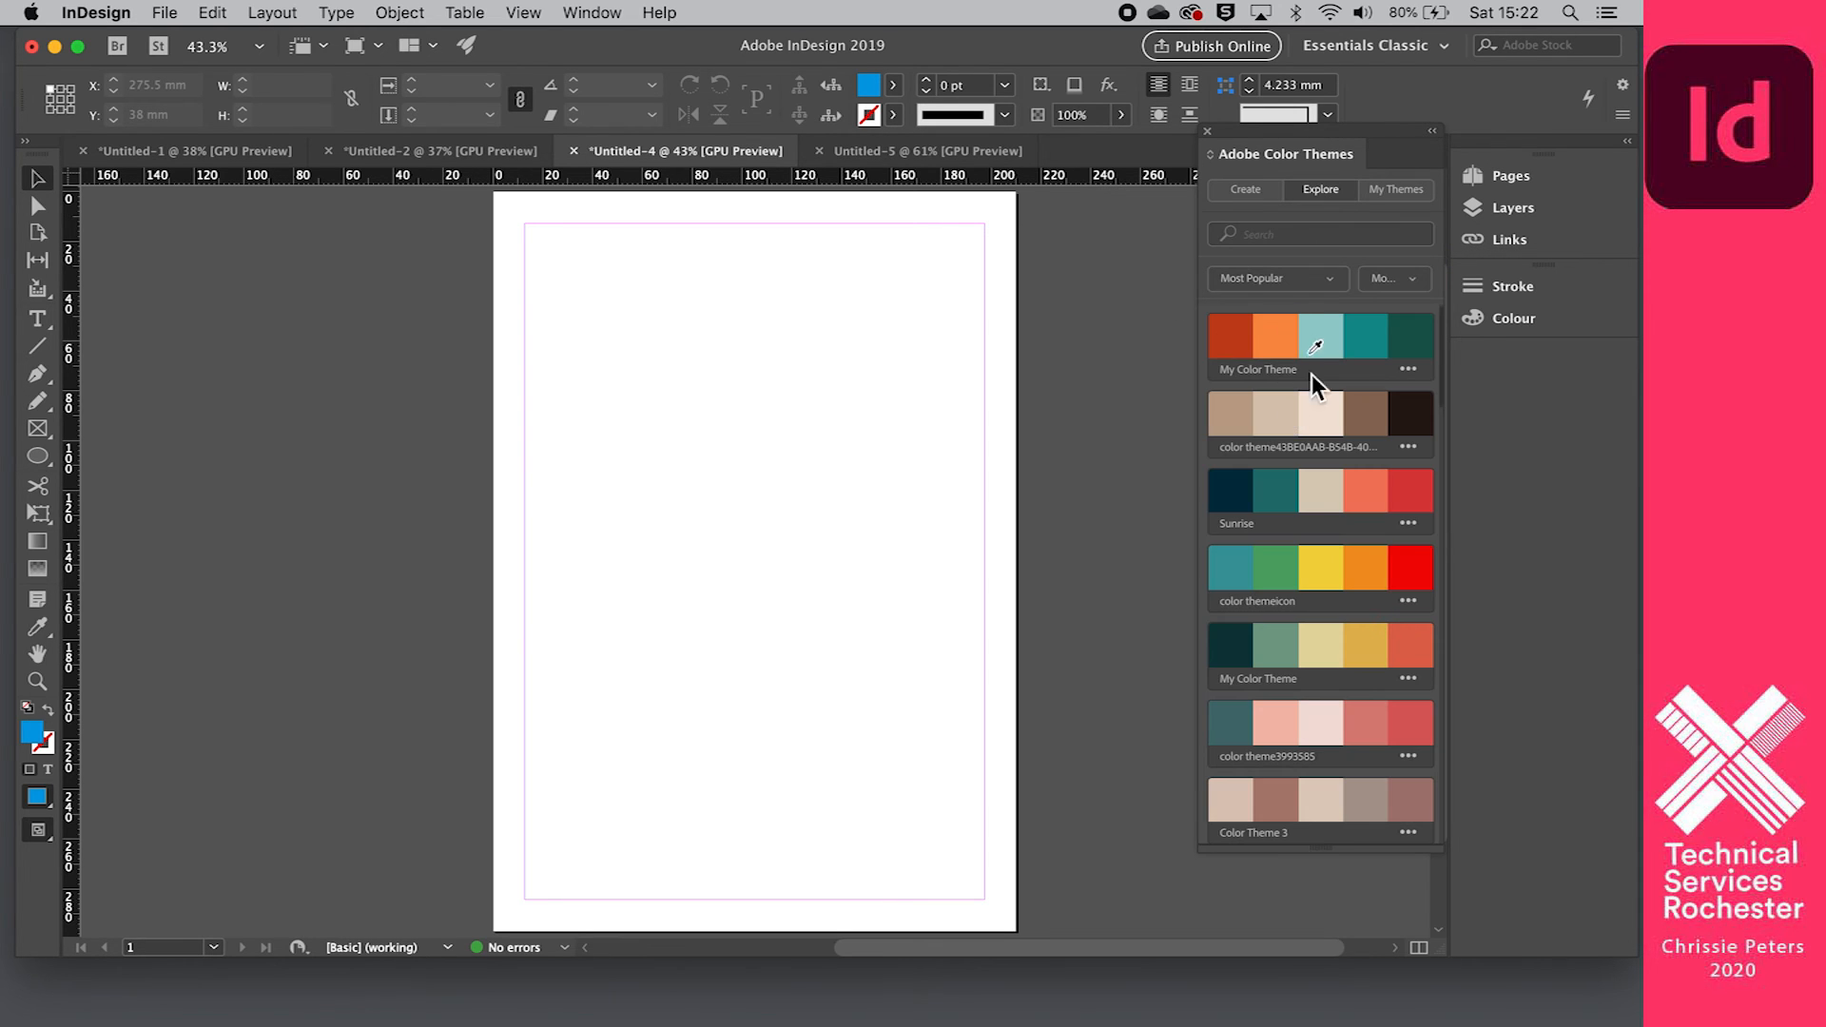
scroll(1324, 460, "down", 10)
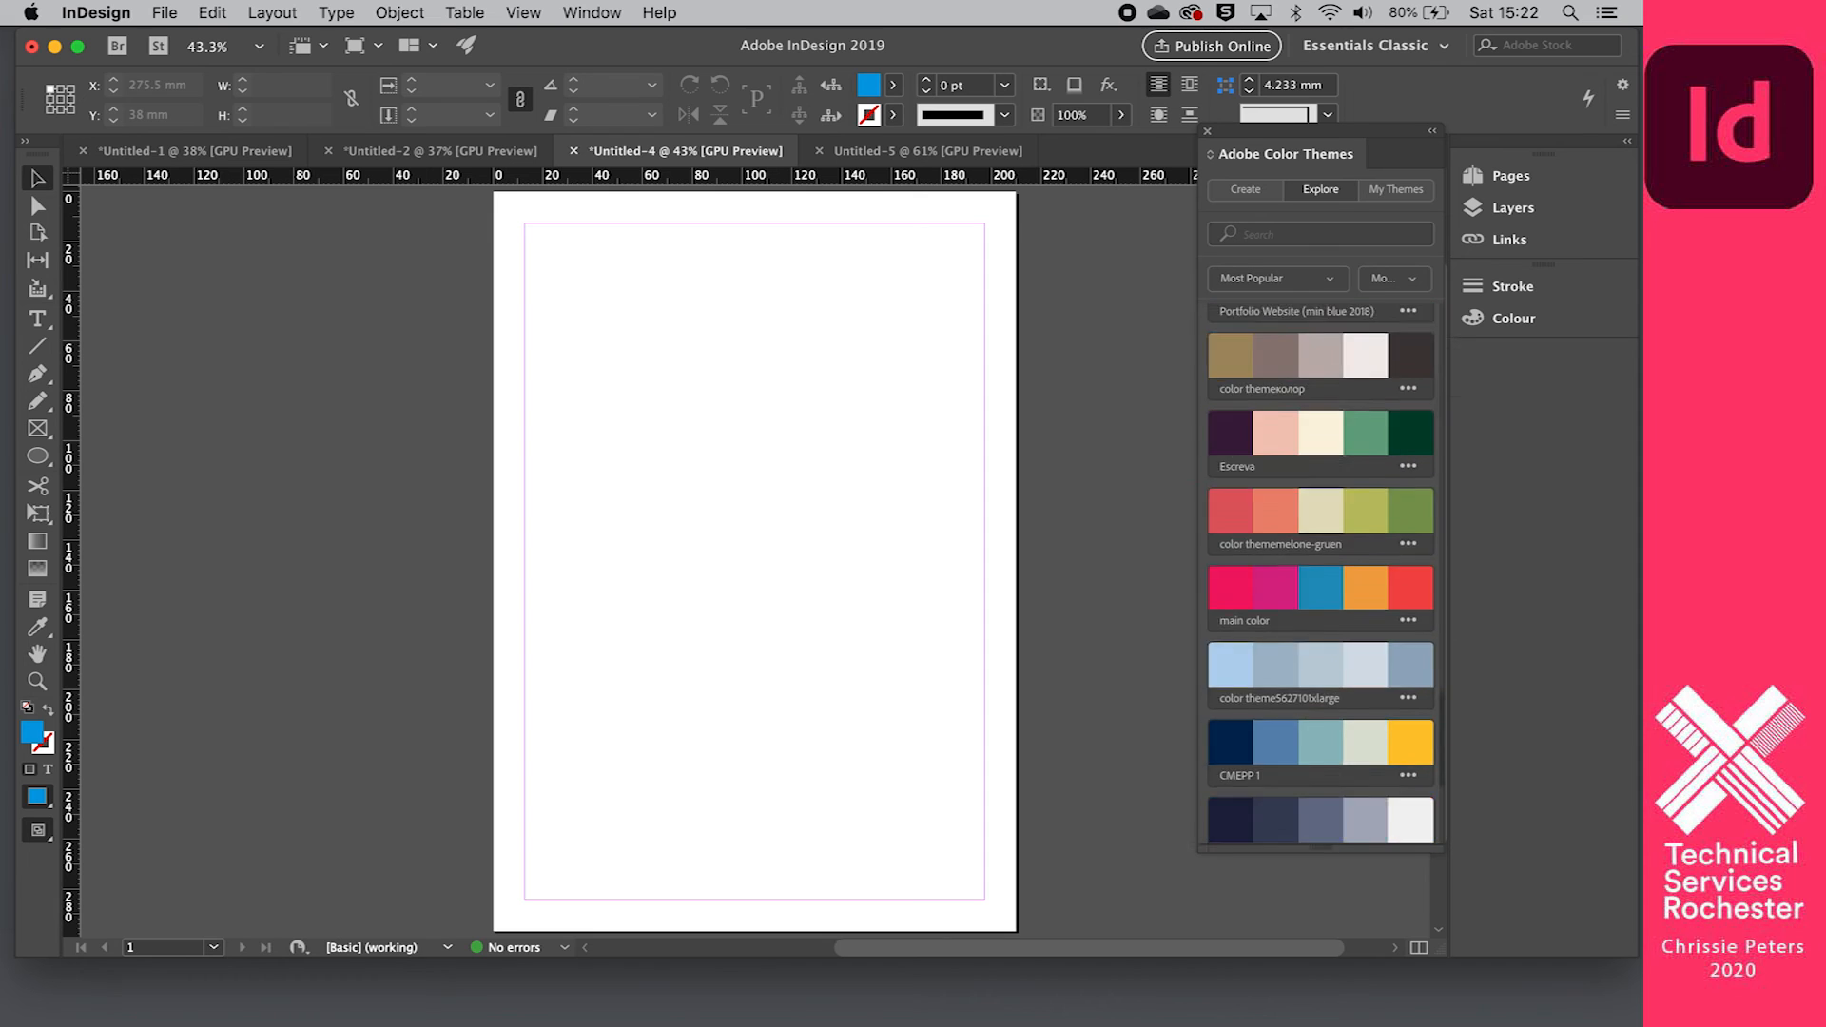
scroll(1329, 466, "up", 10)
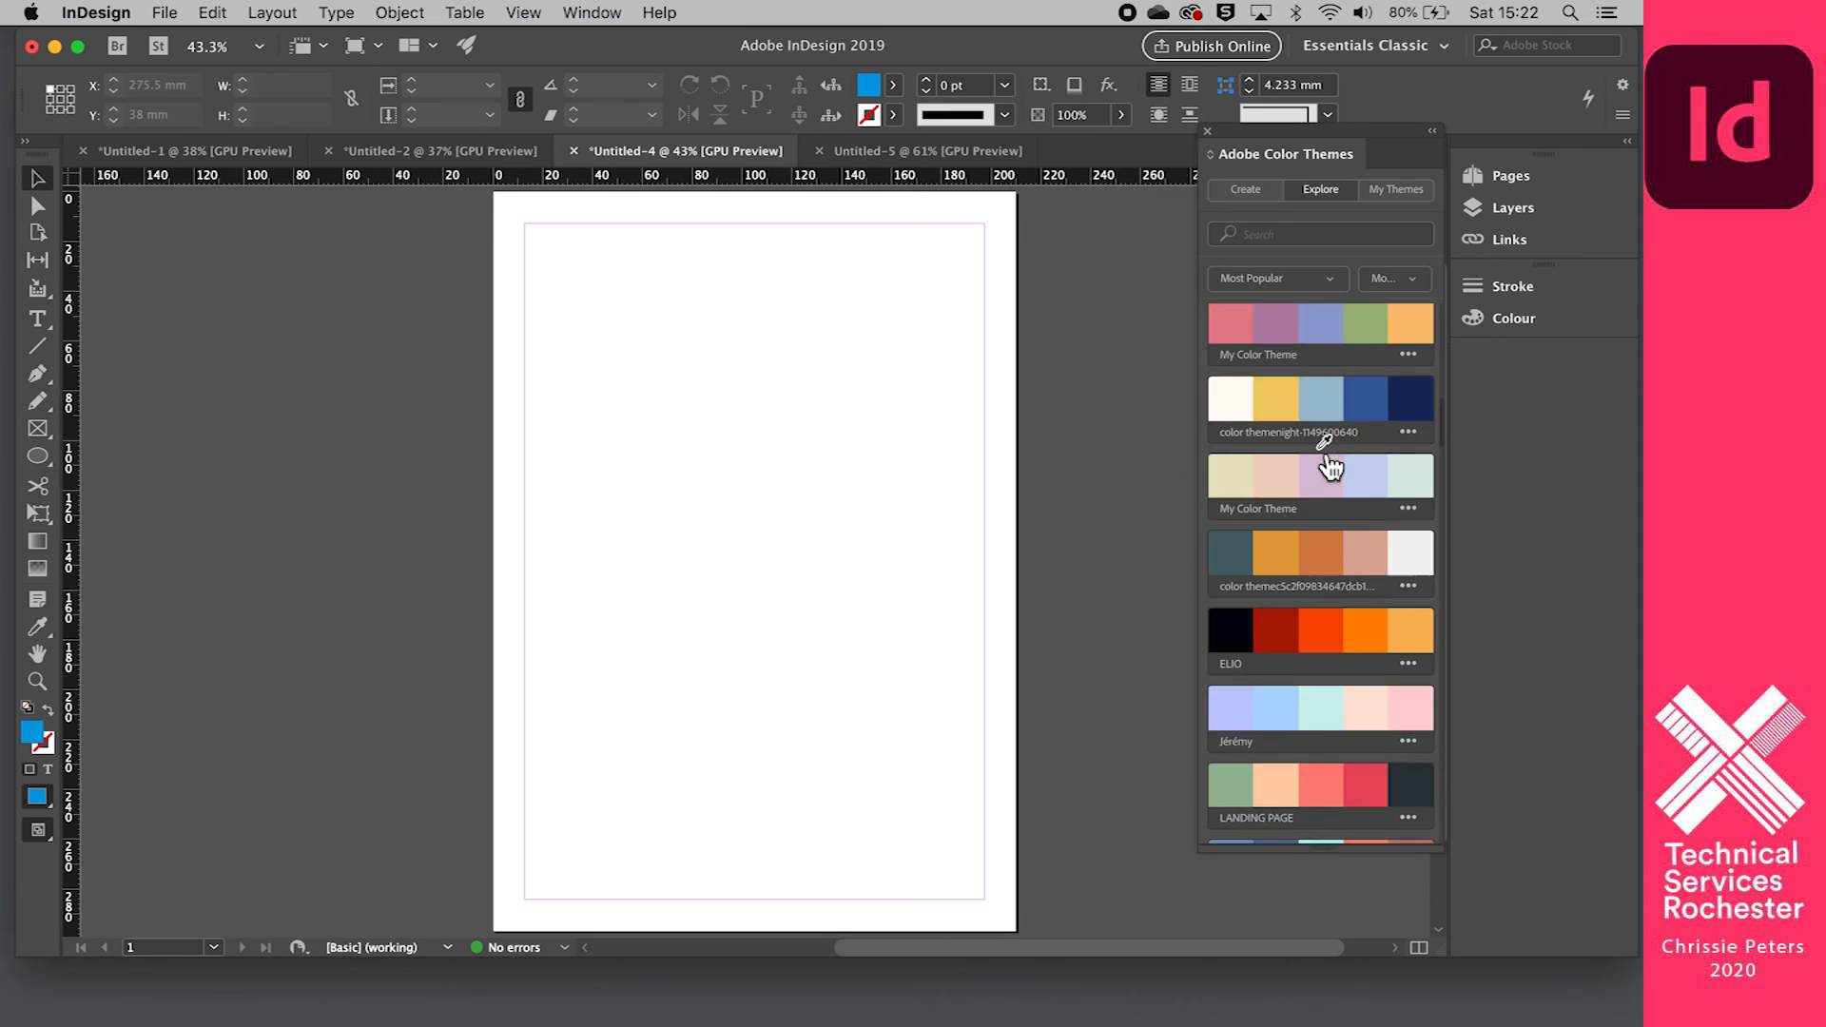
scroll(1326, 463, "up", 5)
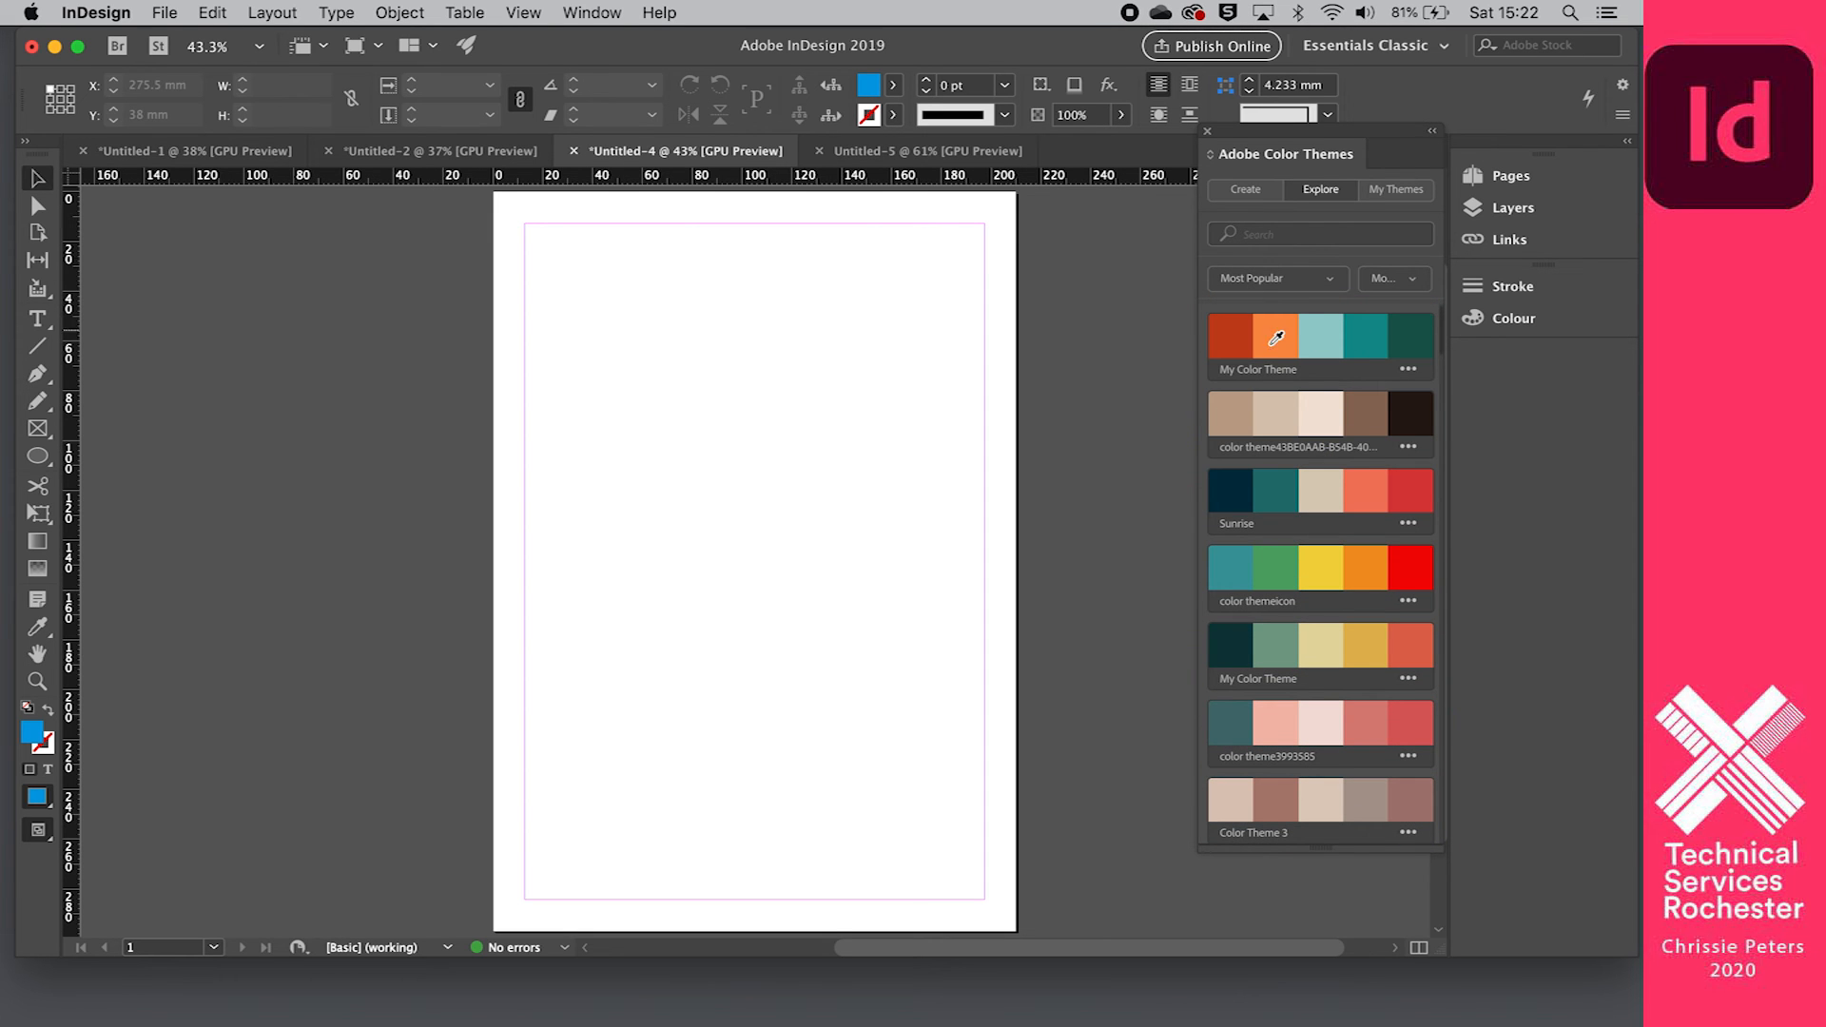
Step: Filter the published colour themes by All Themes, and switch the list to Random
left_click(1330, 280)
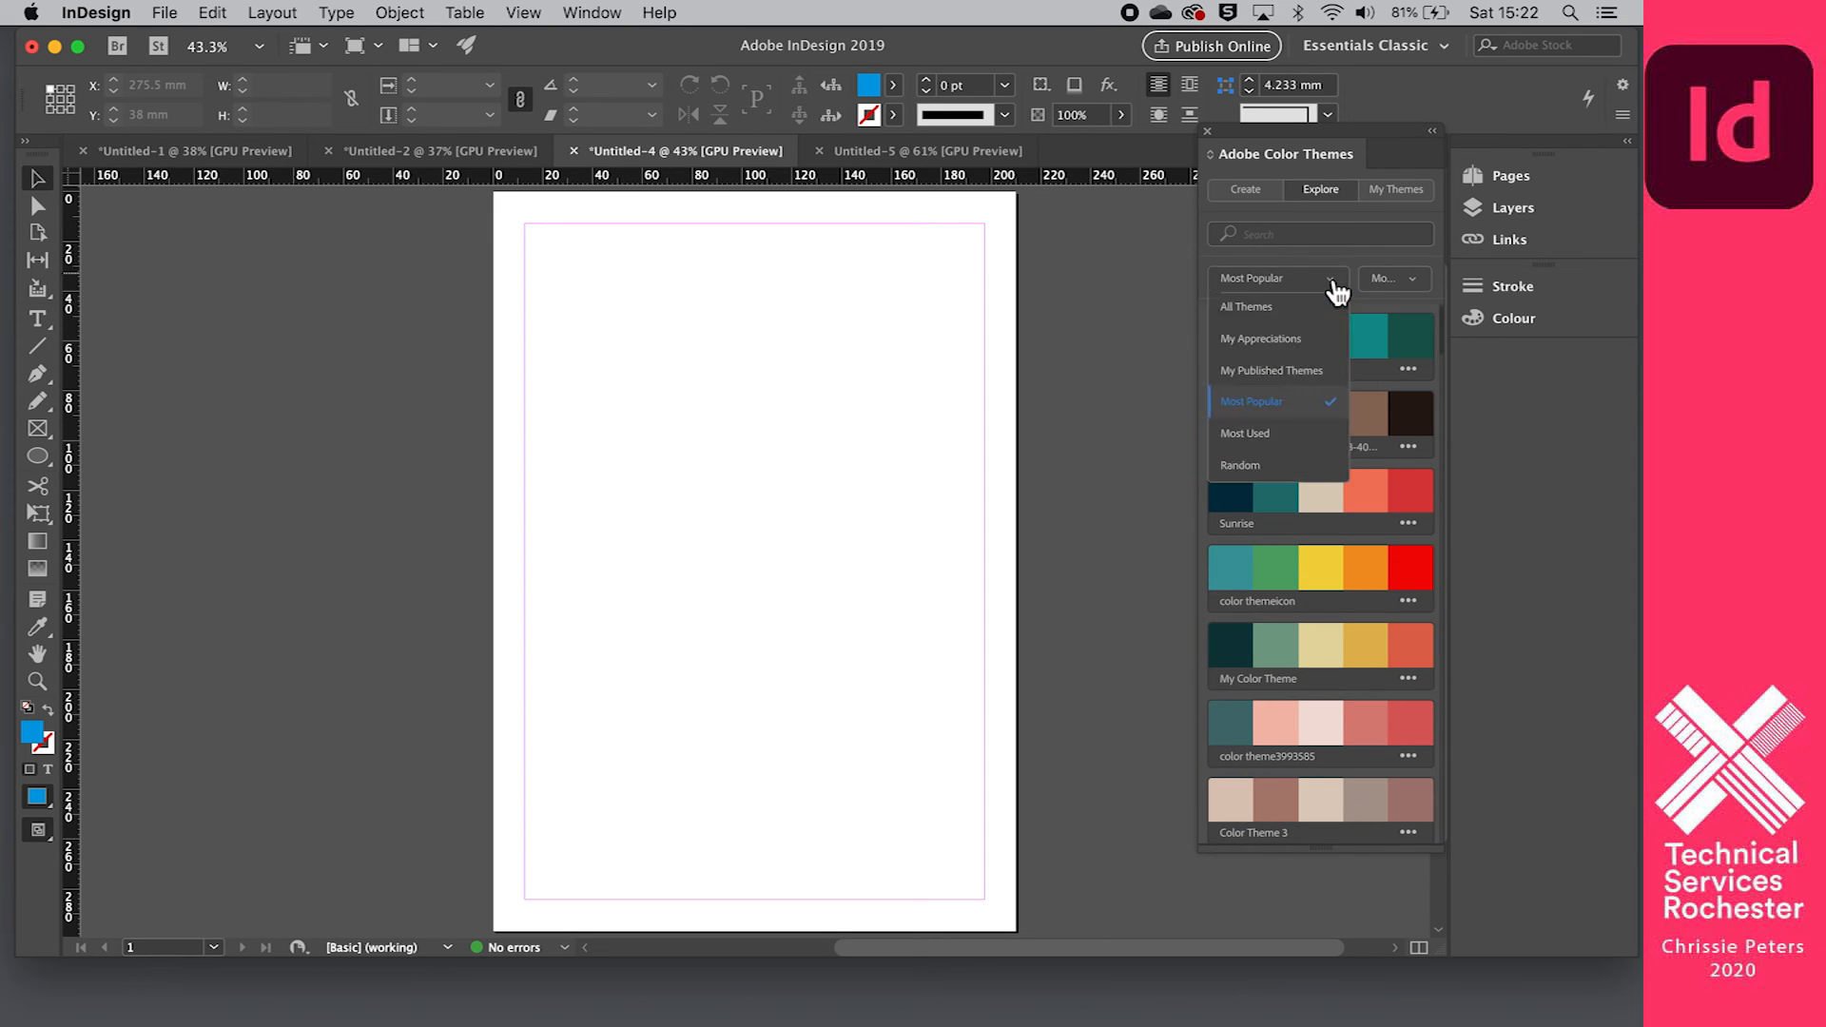
left_click(1269, 308)
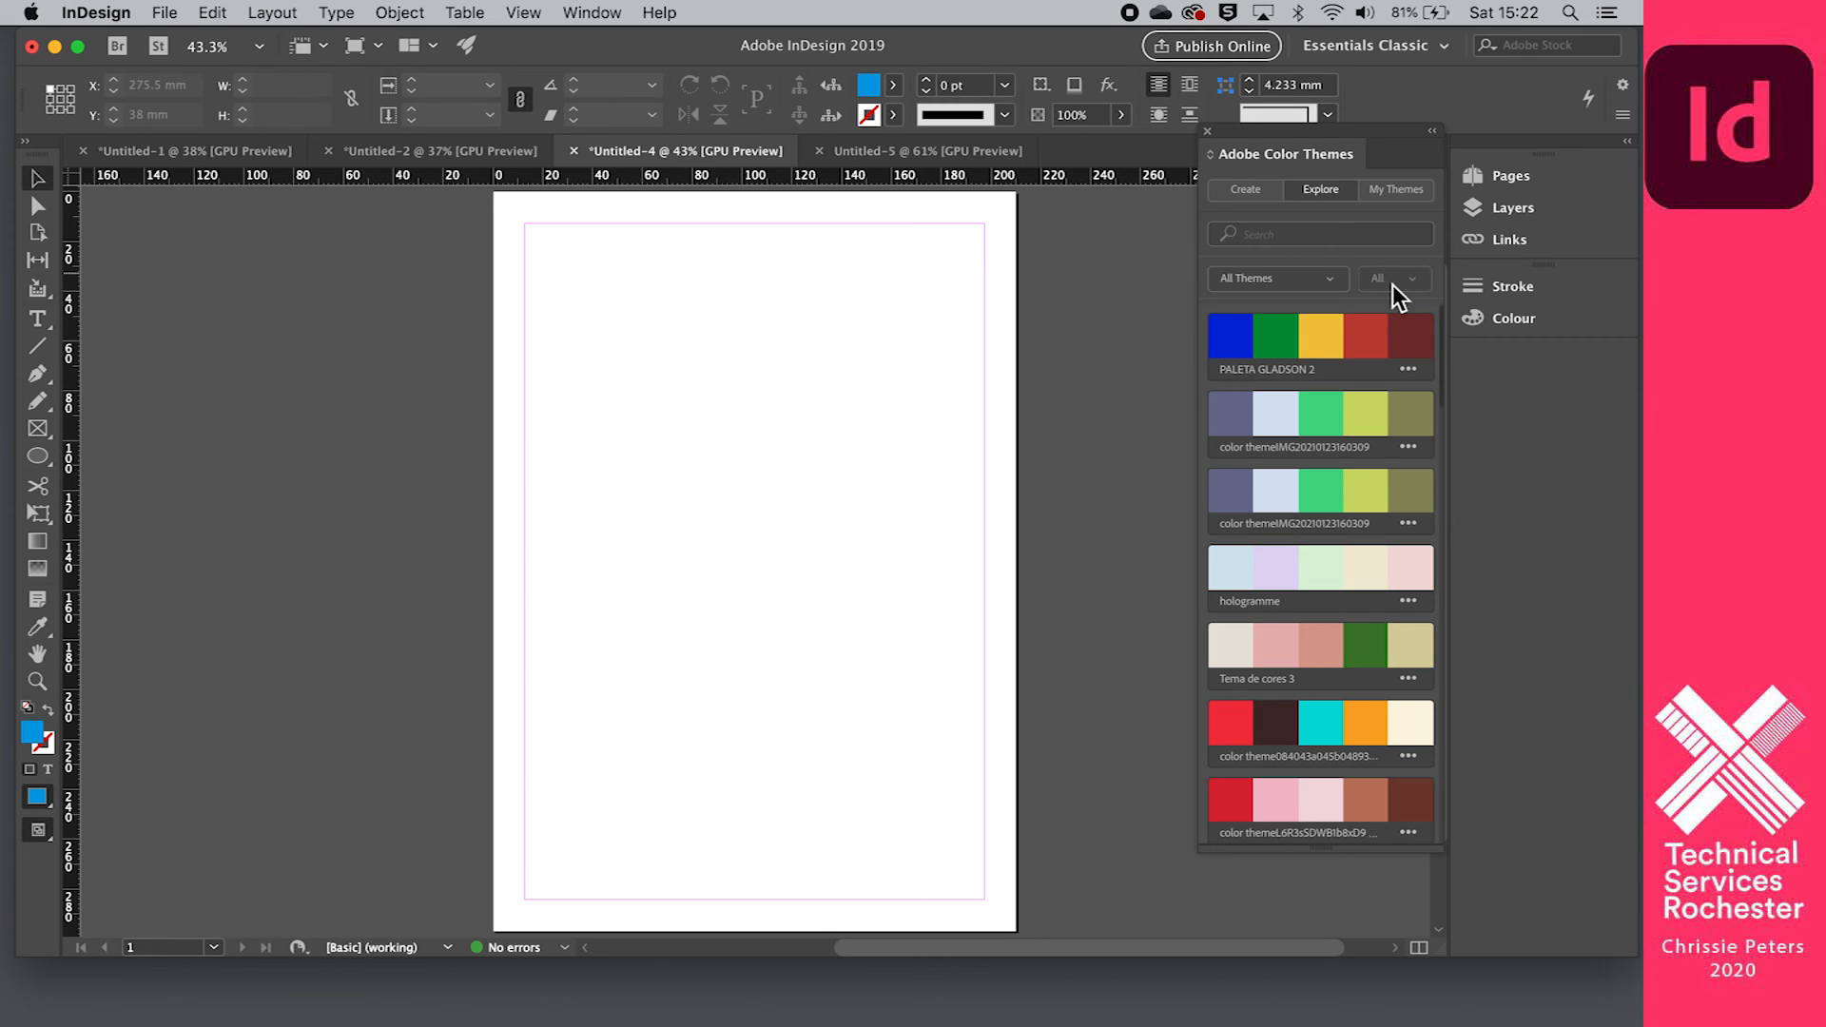
left_click(1329, 283)
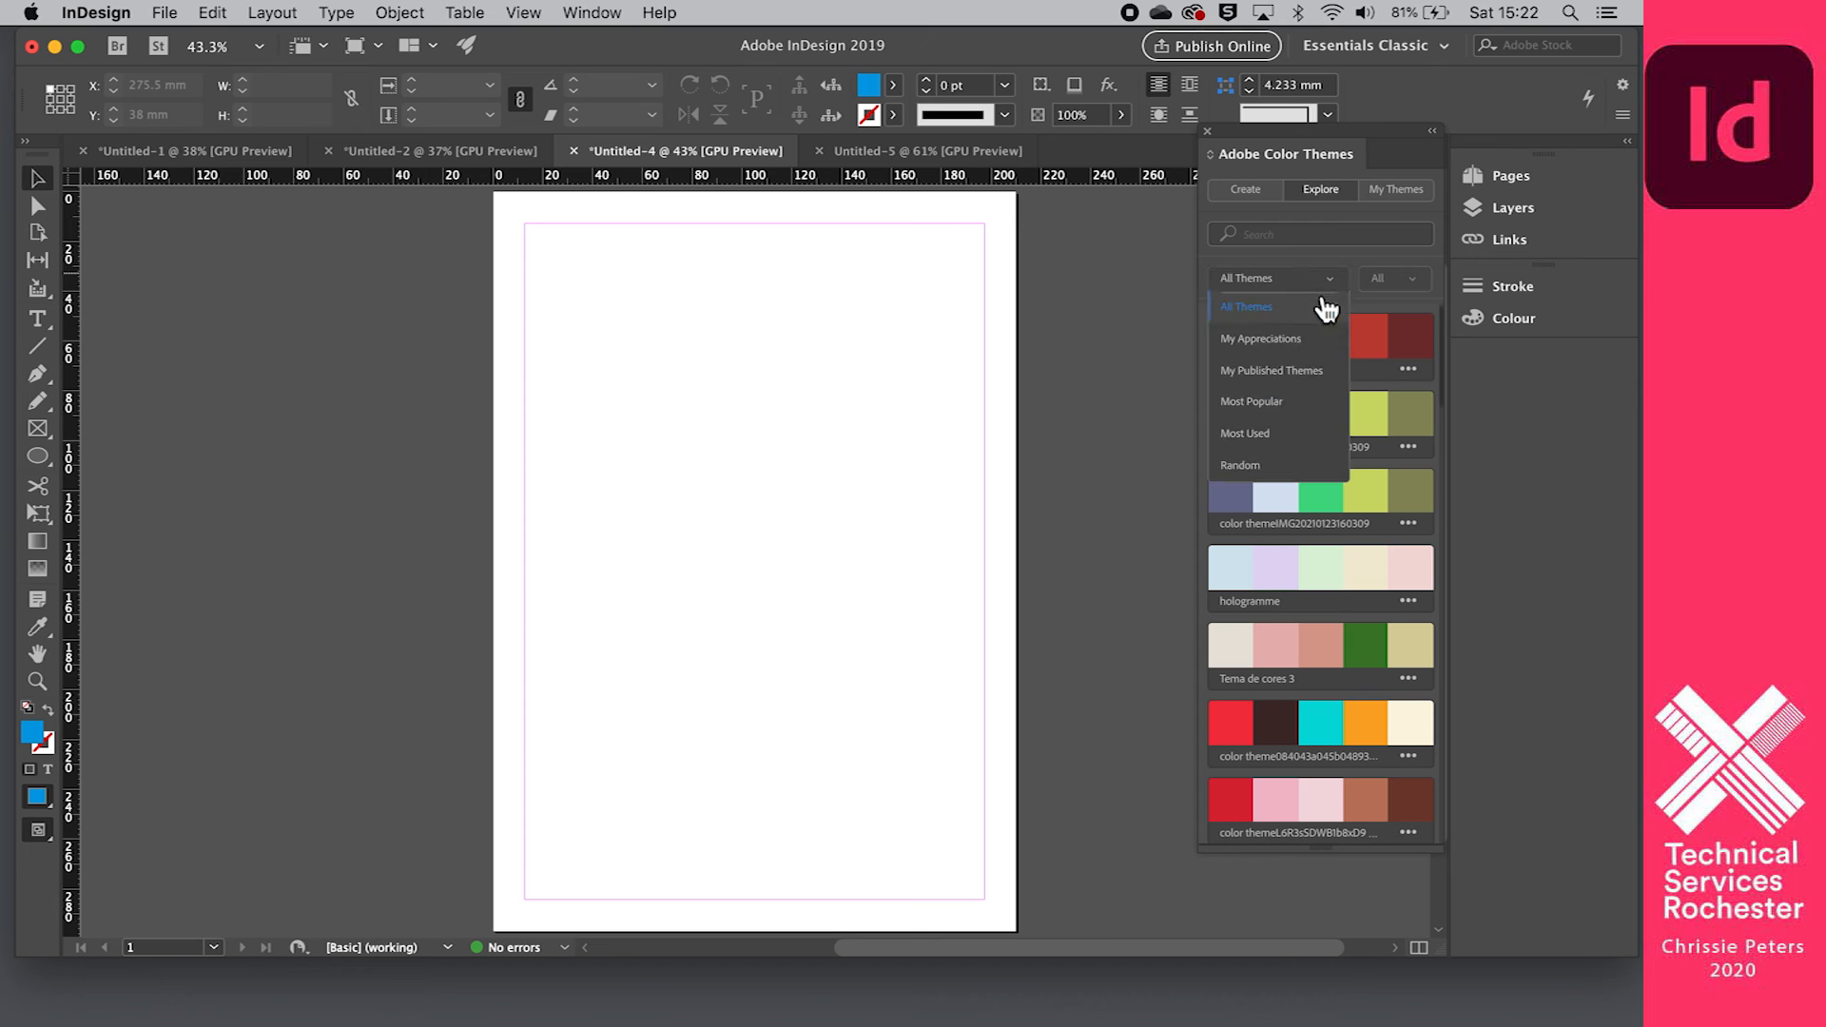
left_click(1272, 468)
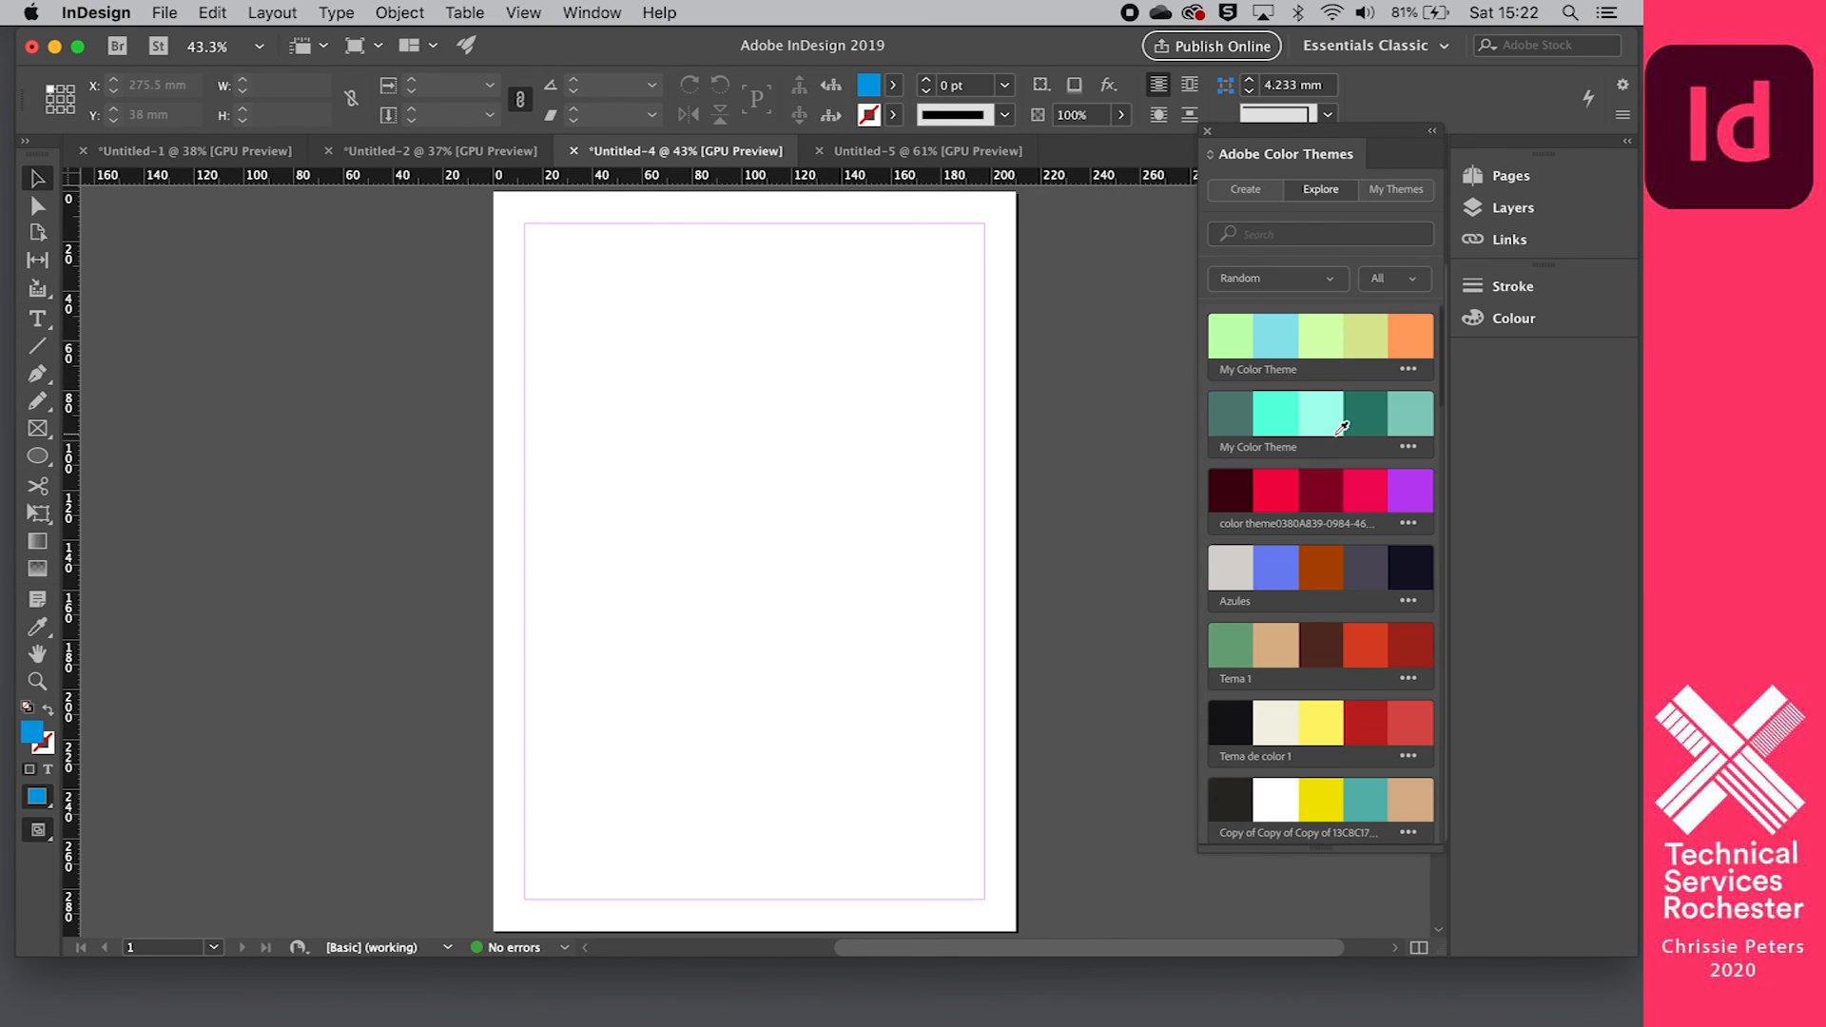
Step: Look through the saved colour themes by switching from the Stock Templates library to Your library
left_click(1413, 197)
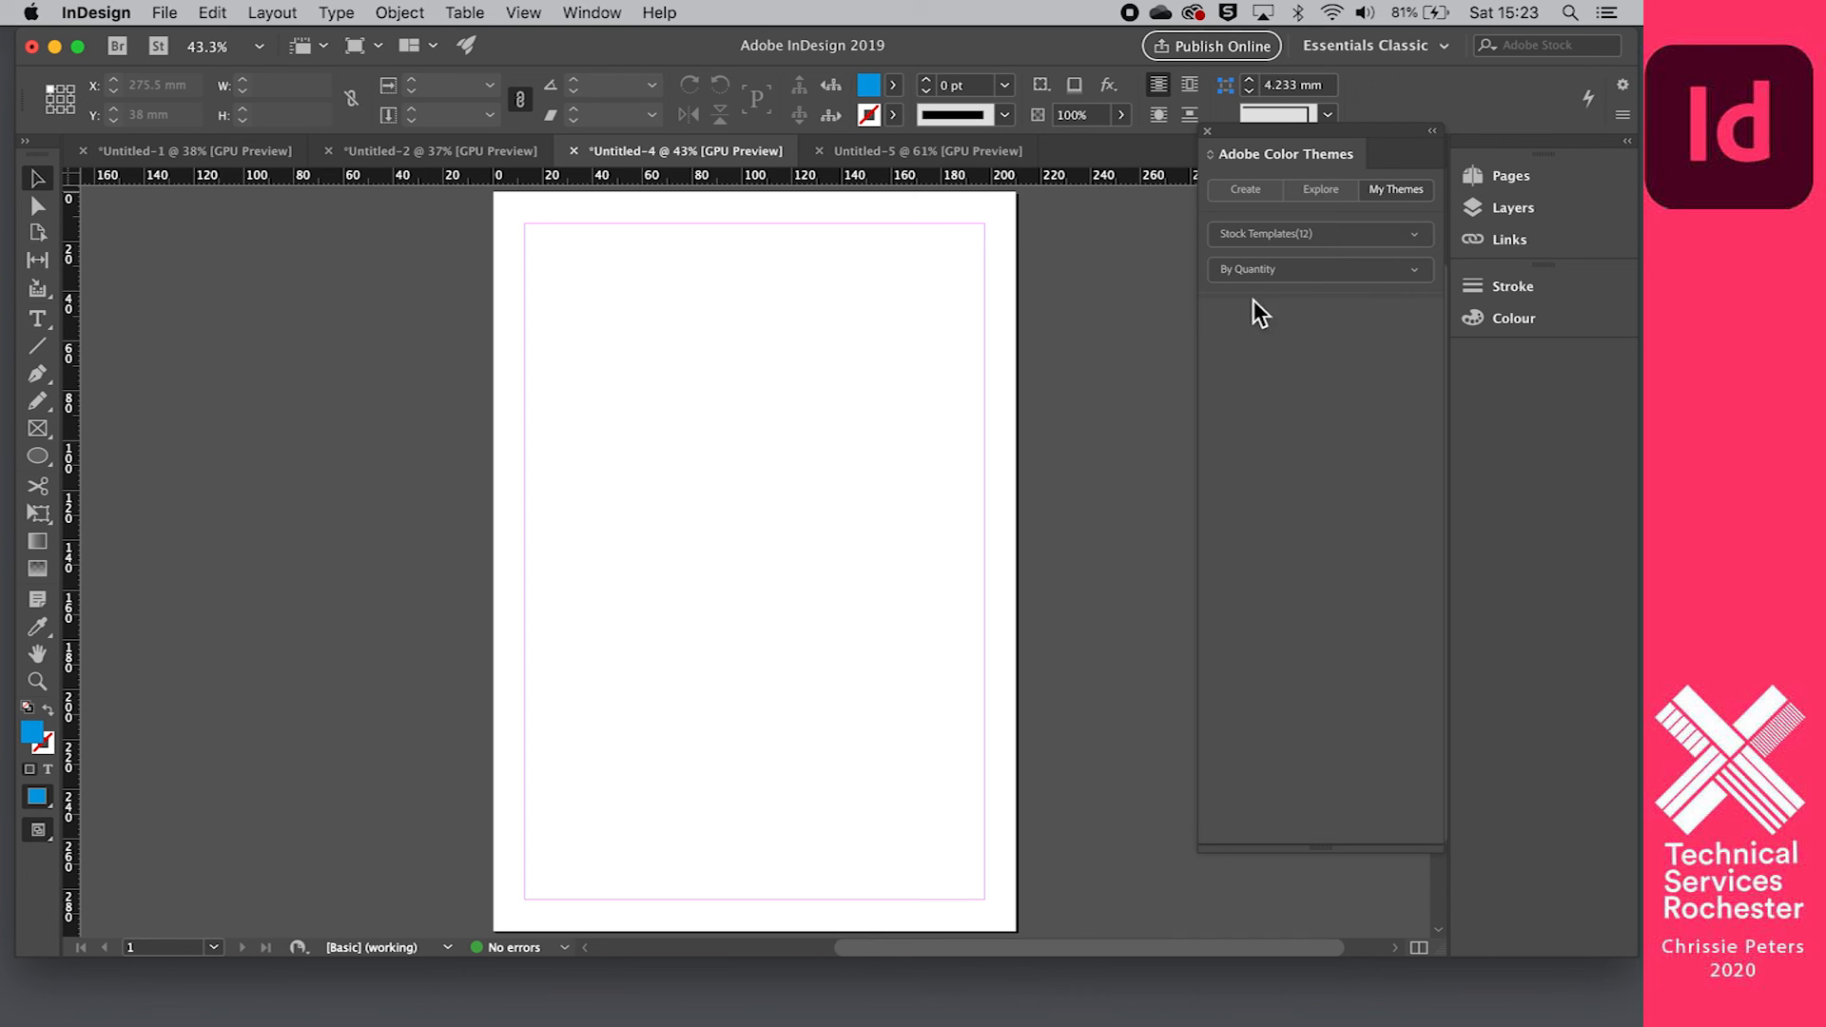
left_click(1415, 238)
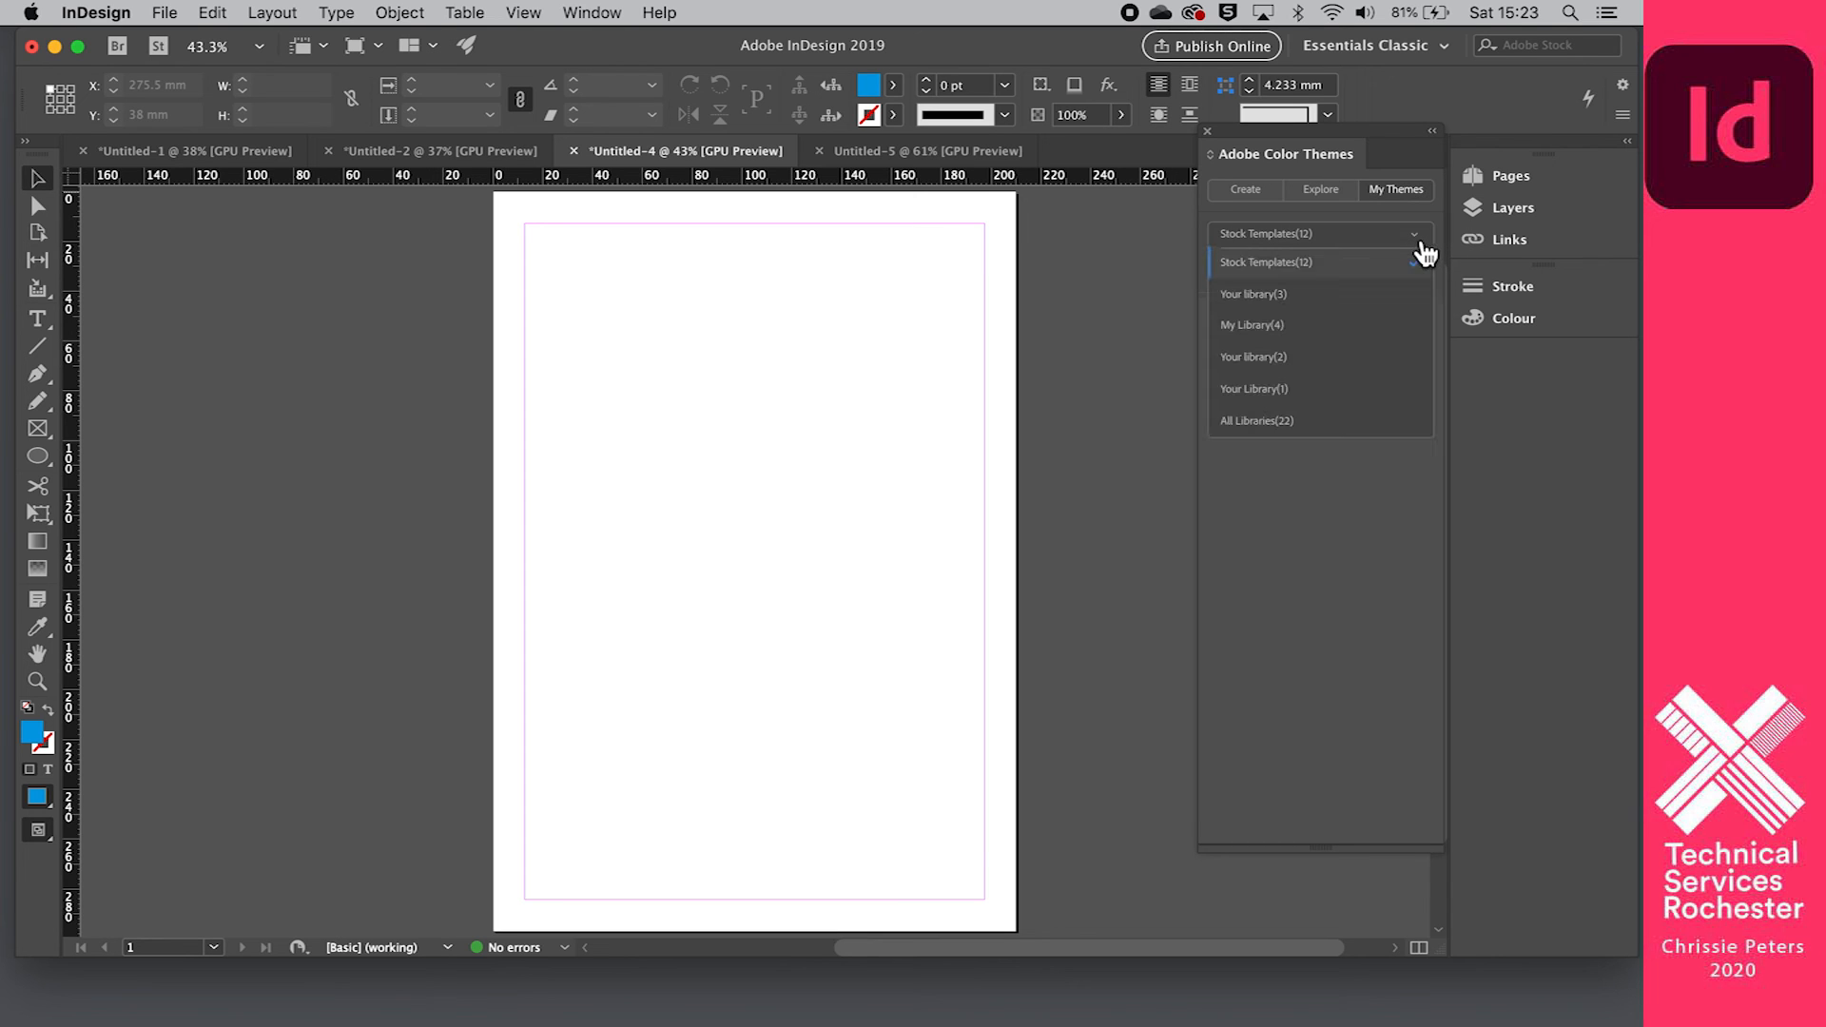
left_click(1272, 302)
Step: Move the orange colour to the middle of the new theme and view its CMYK, RGB, LAB, HSB and HEX values
left_click(1246, 190)
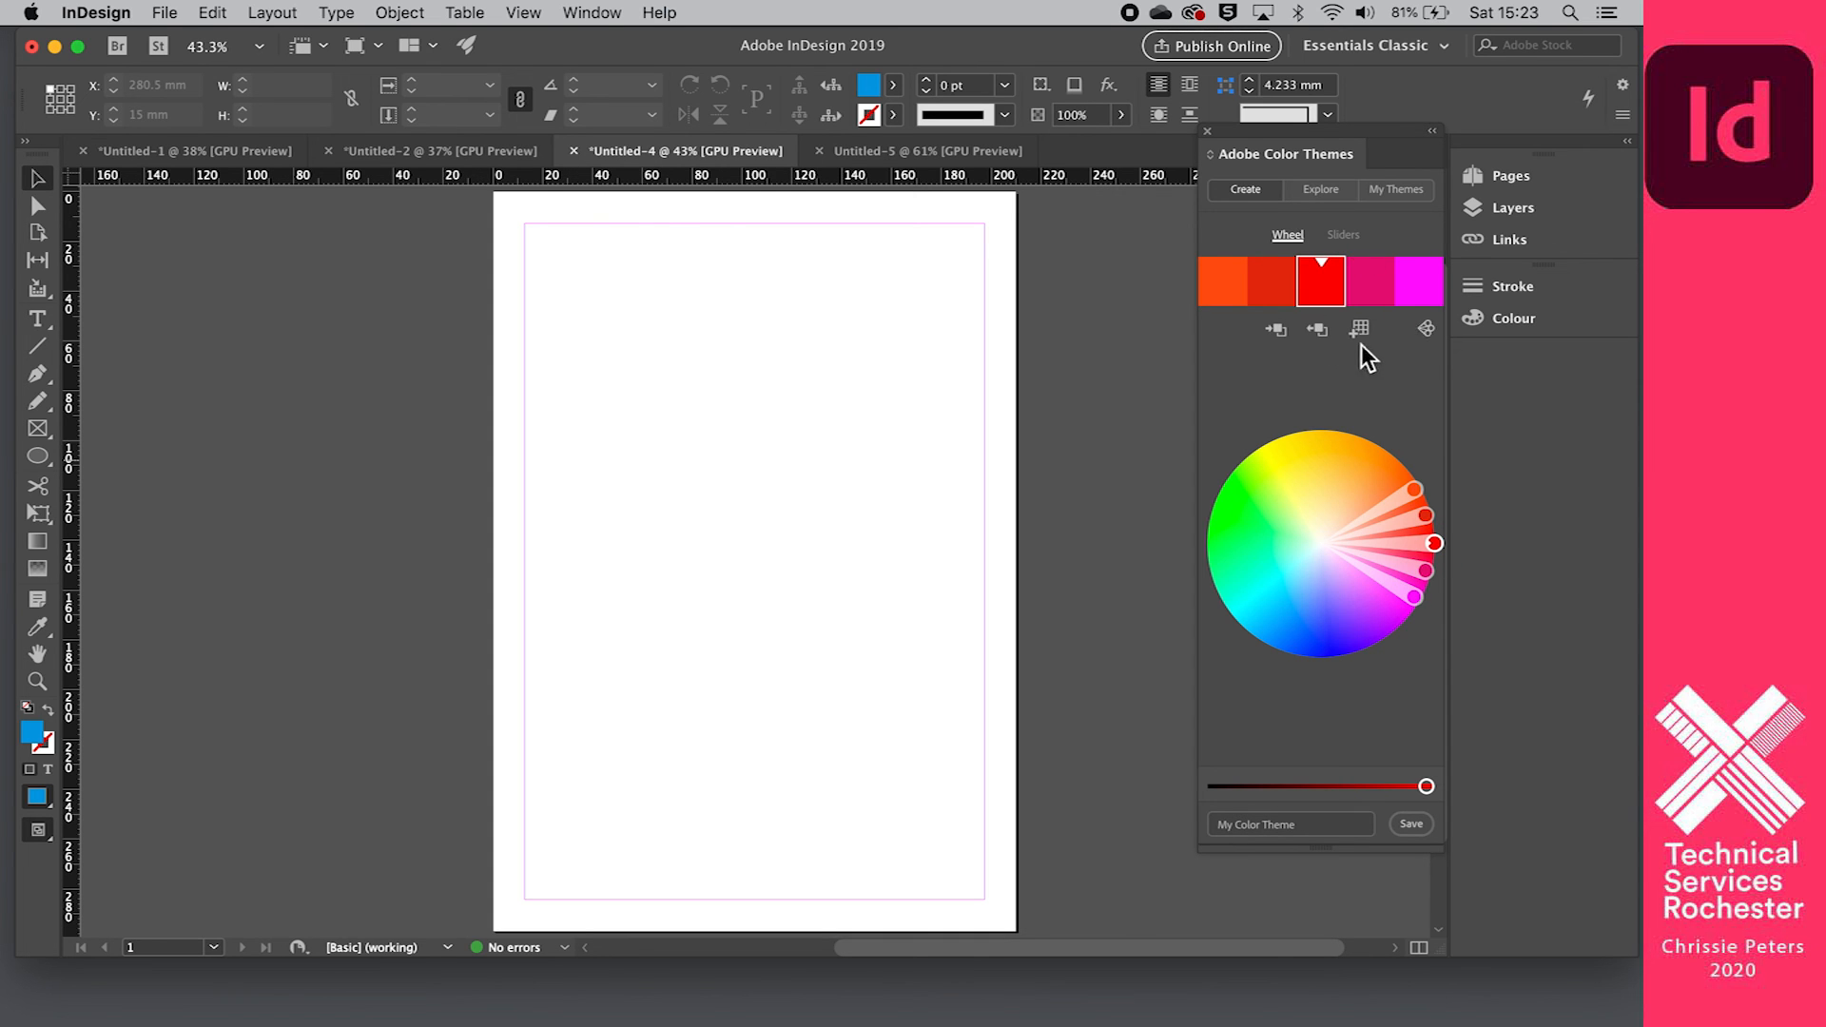
left_click(1225, 287)
left_click_drag(1230, 295, 1317, 290)
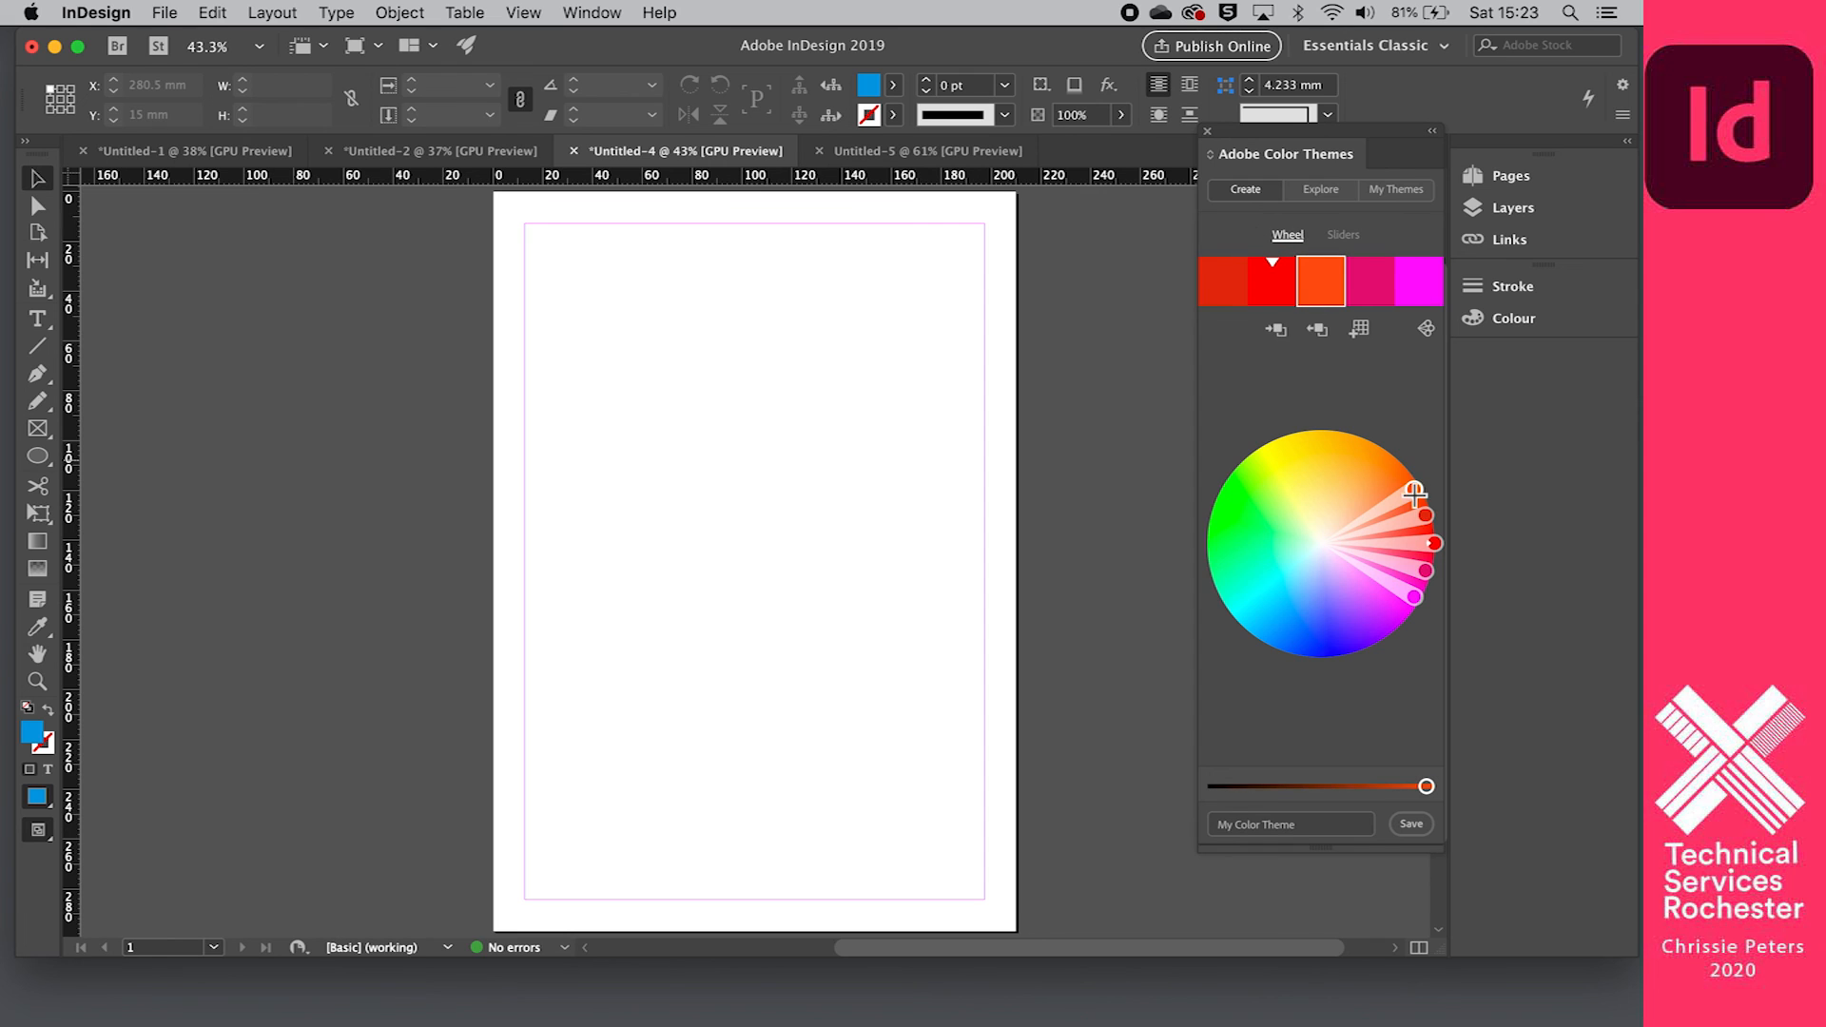
left_click(1347, 240)
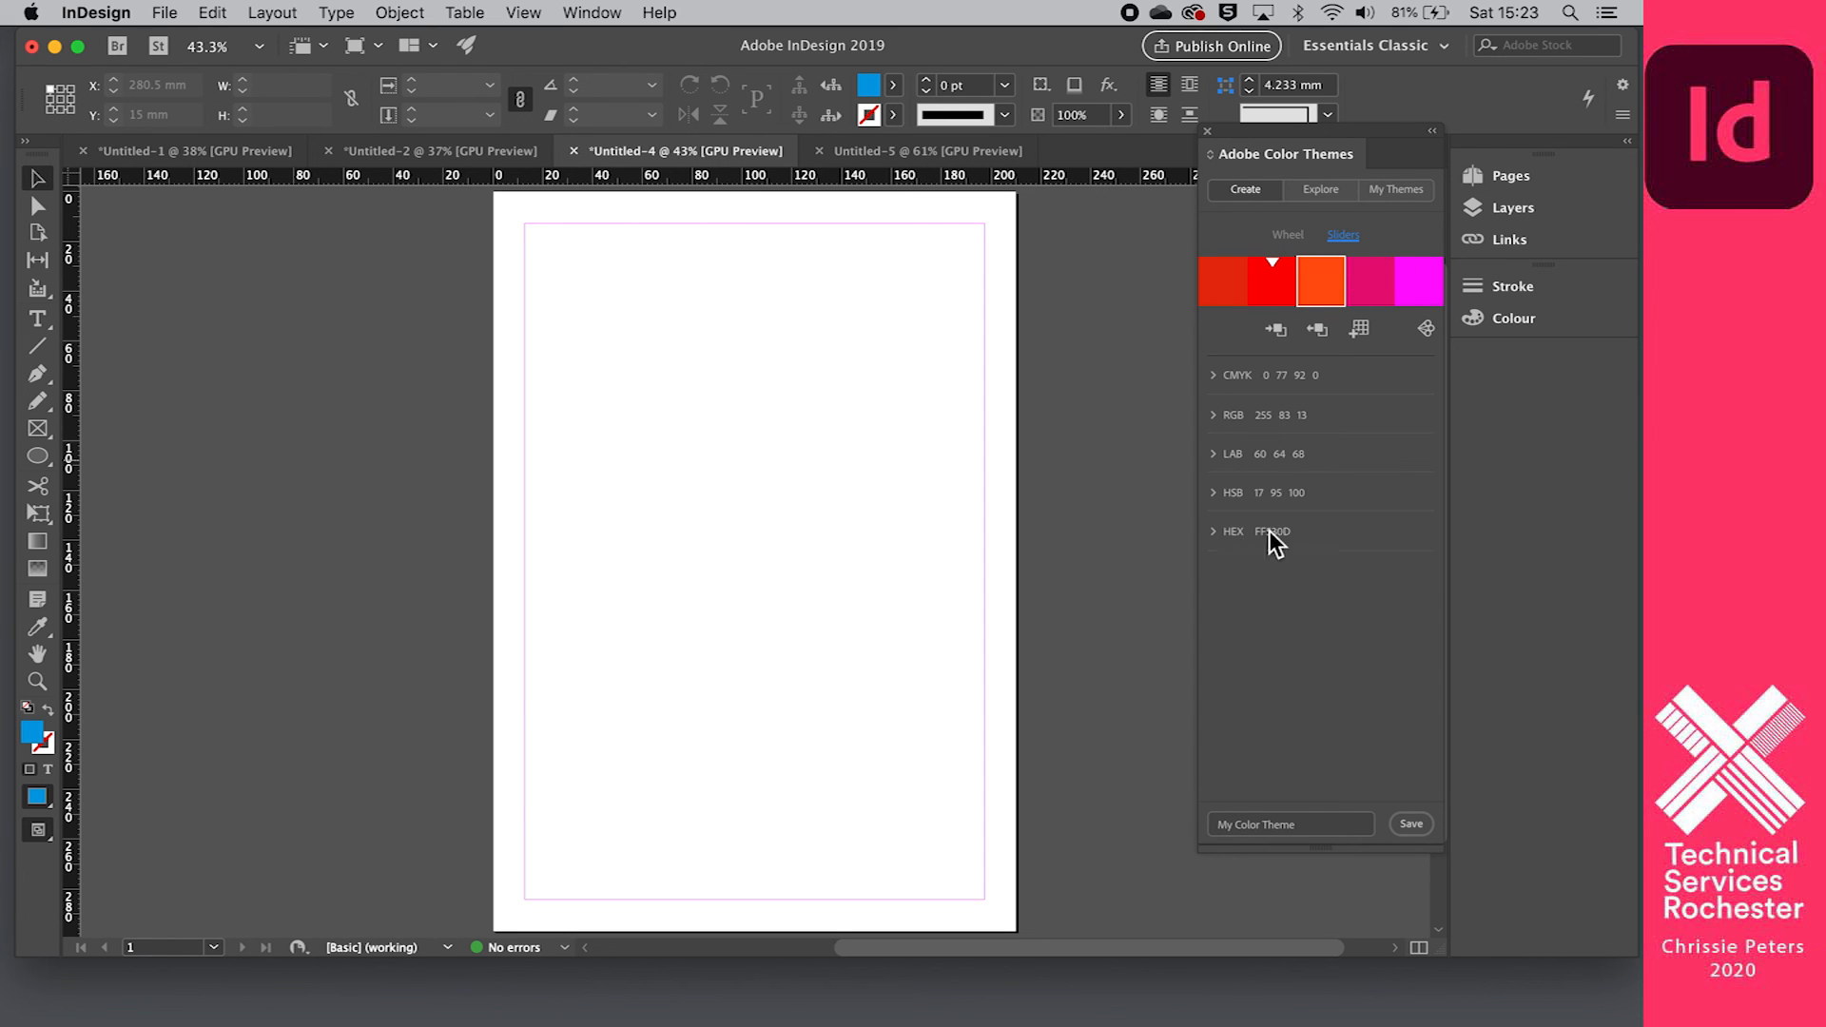
left_click(1287, 235)
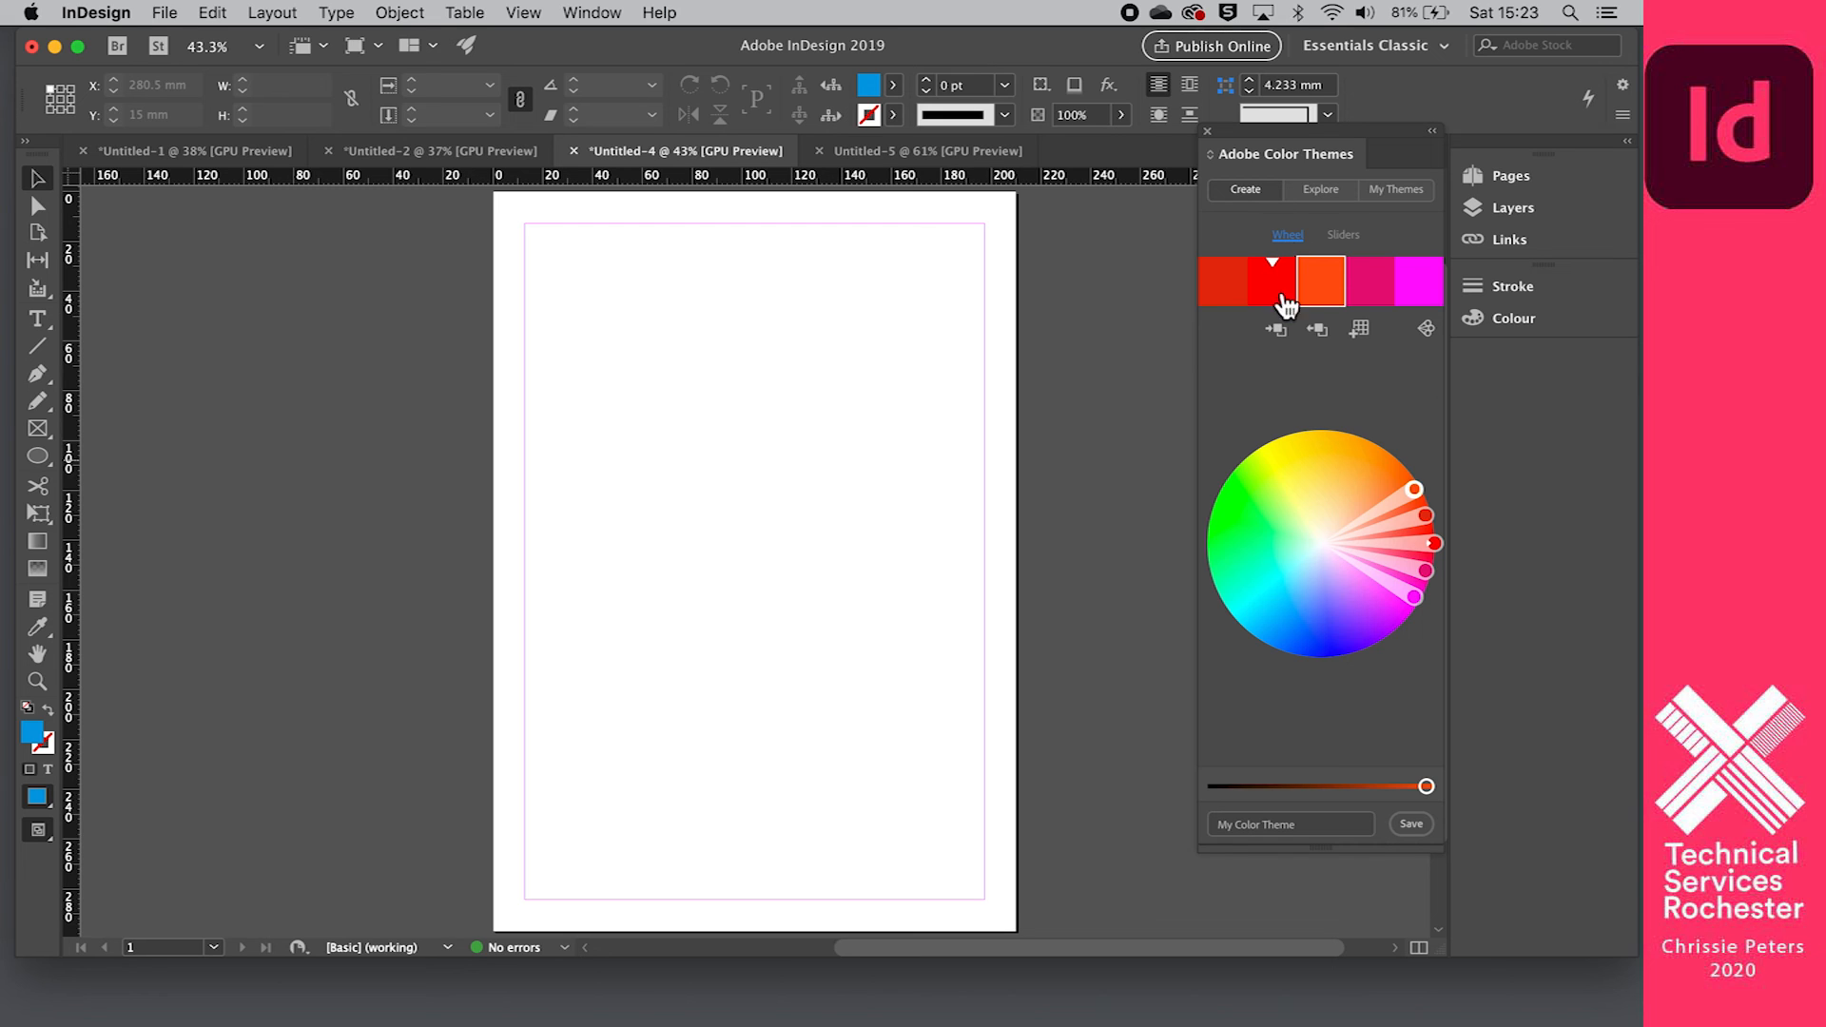
Step: Try the Monochromatic and Triad colour rules on the theme, and settle on the Compound rule
left_click(1428, 330)
left_click(1394, 395)
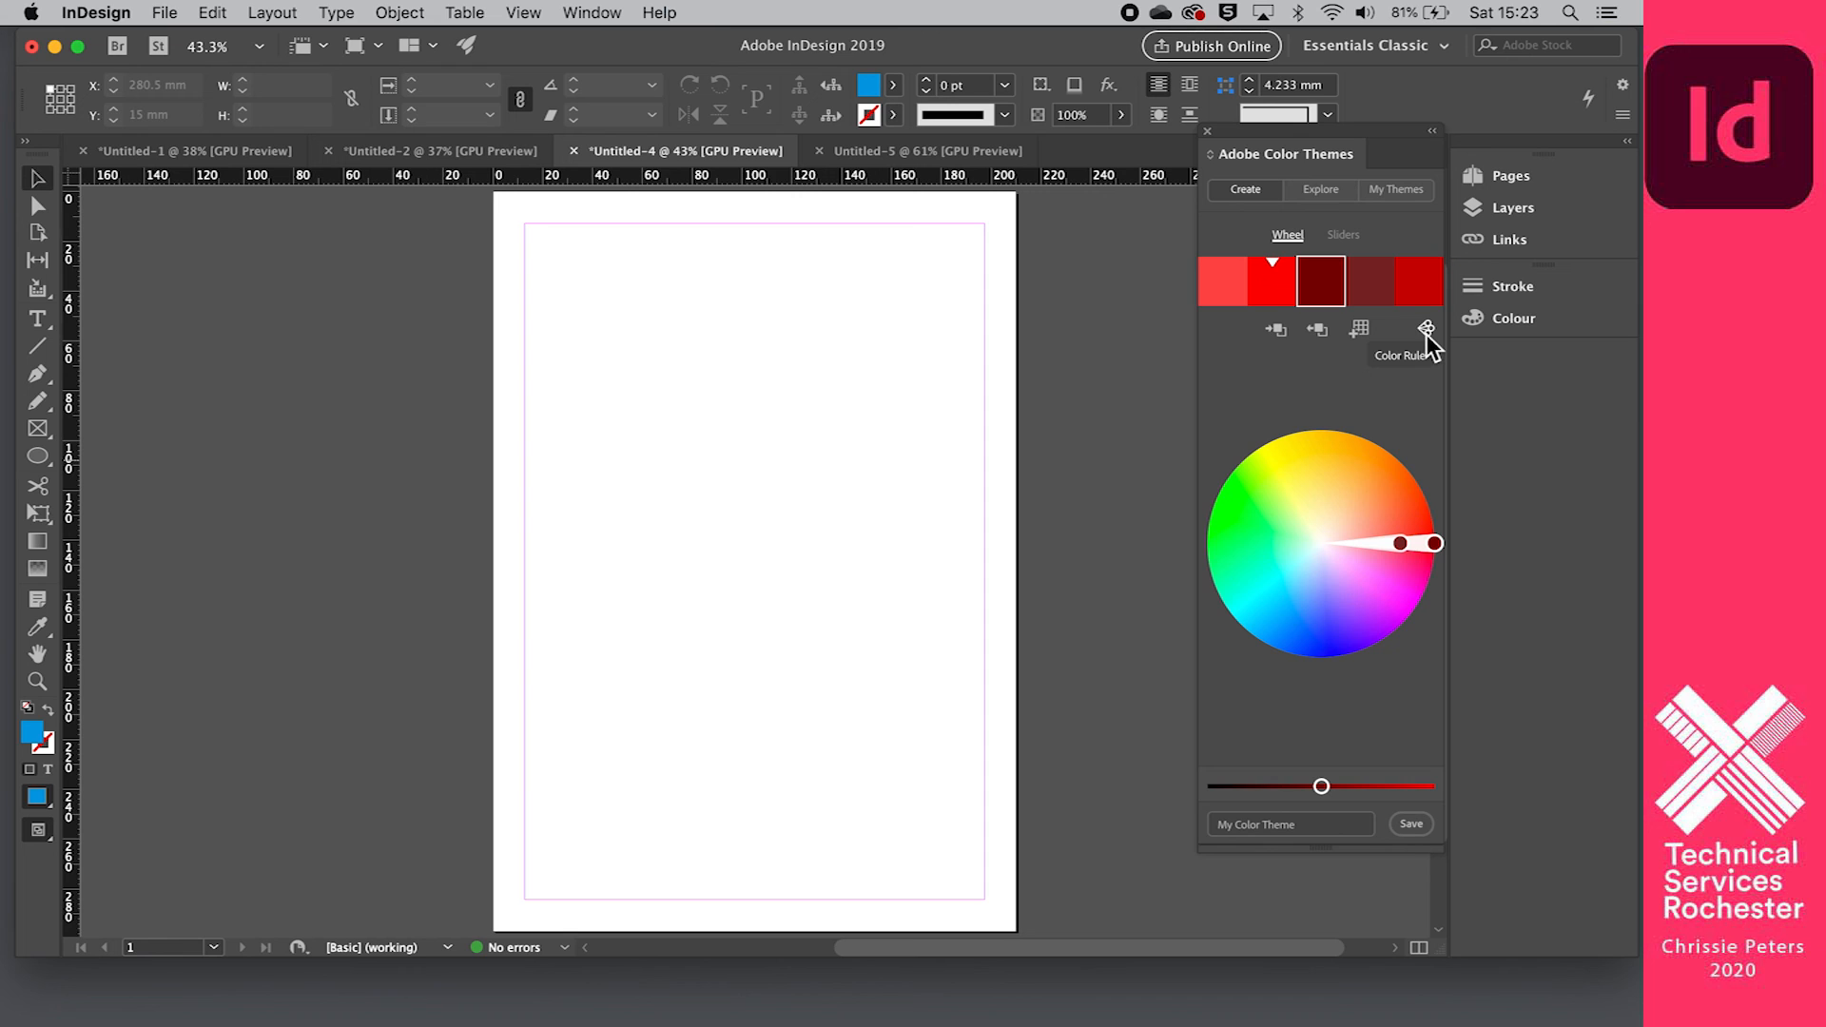
left_click(1426, 330)
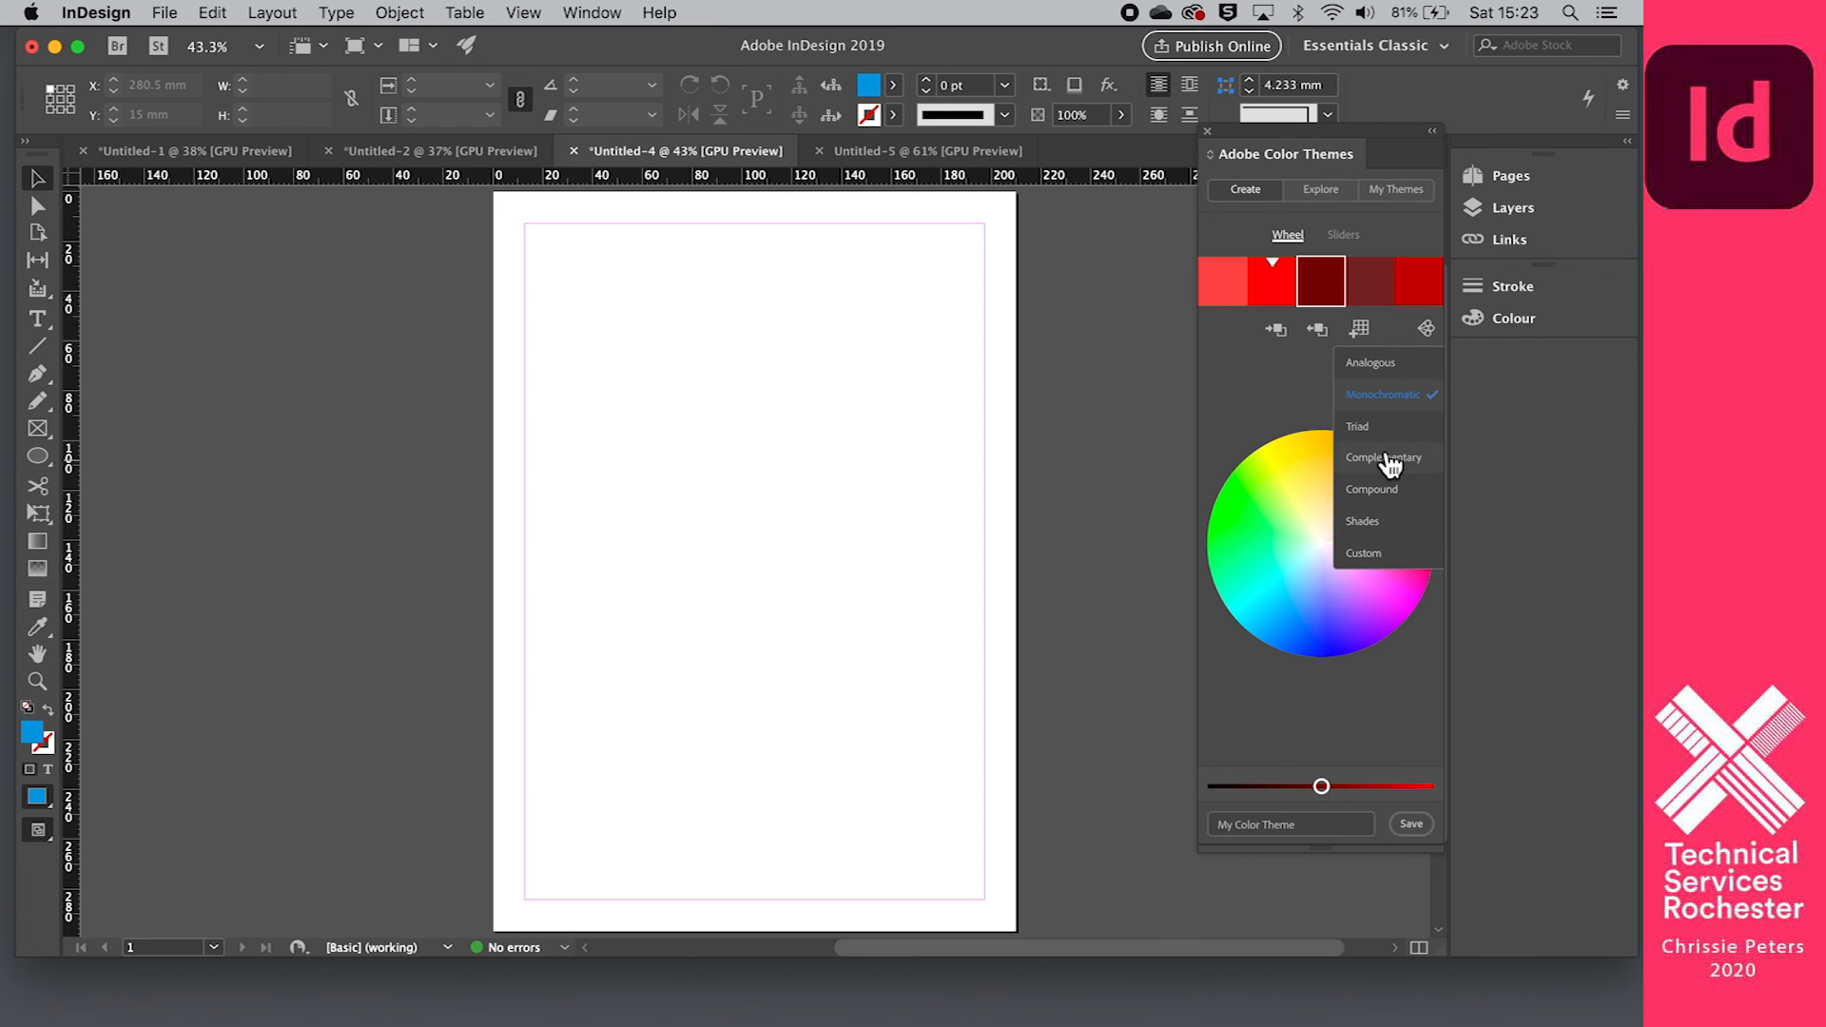
left_click(1369, 428)
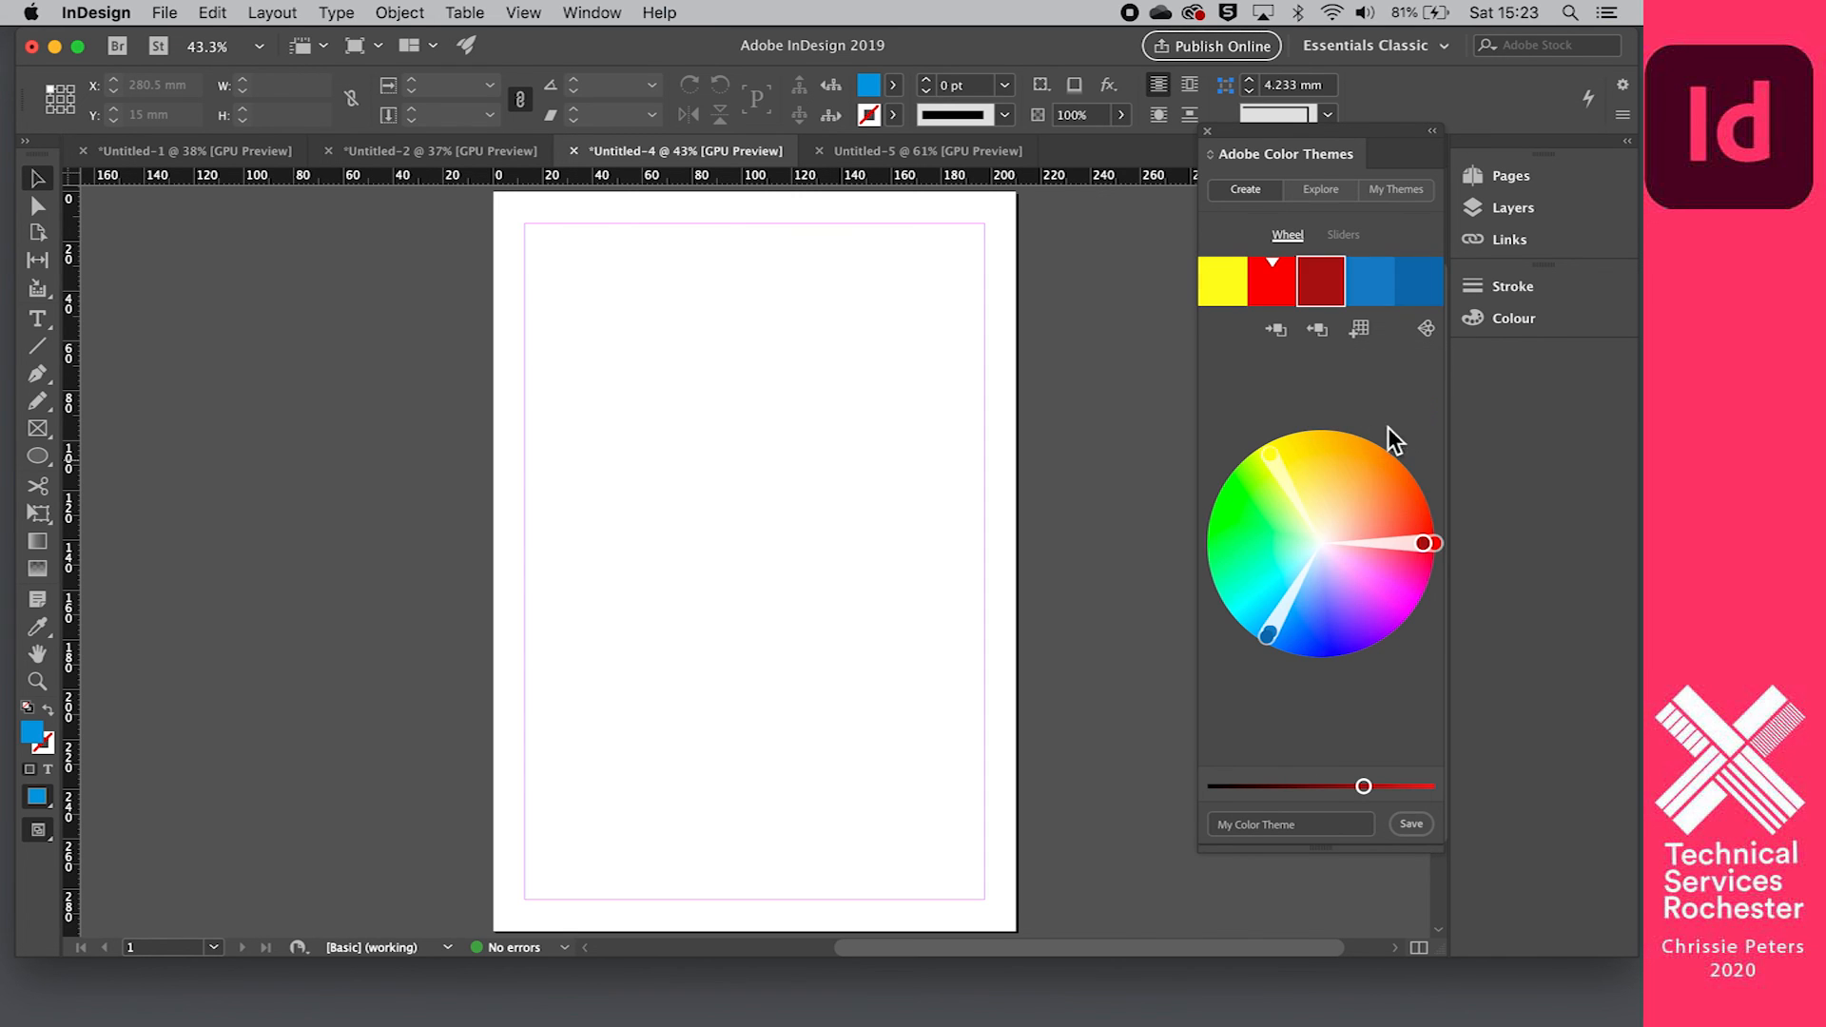
left_click(1426, 330)
left_click(1398, 501)
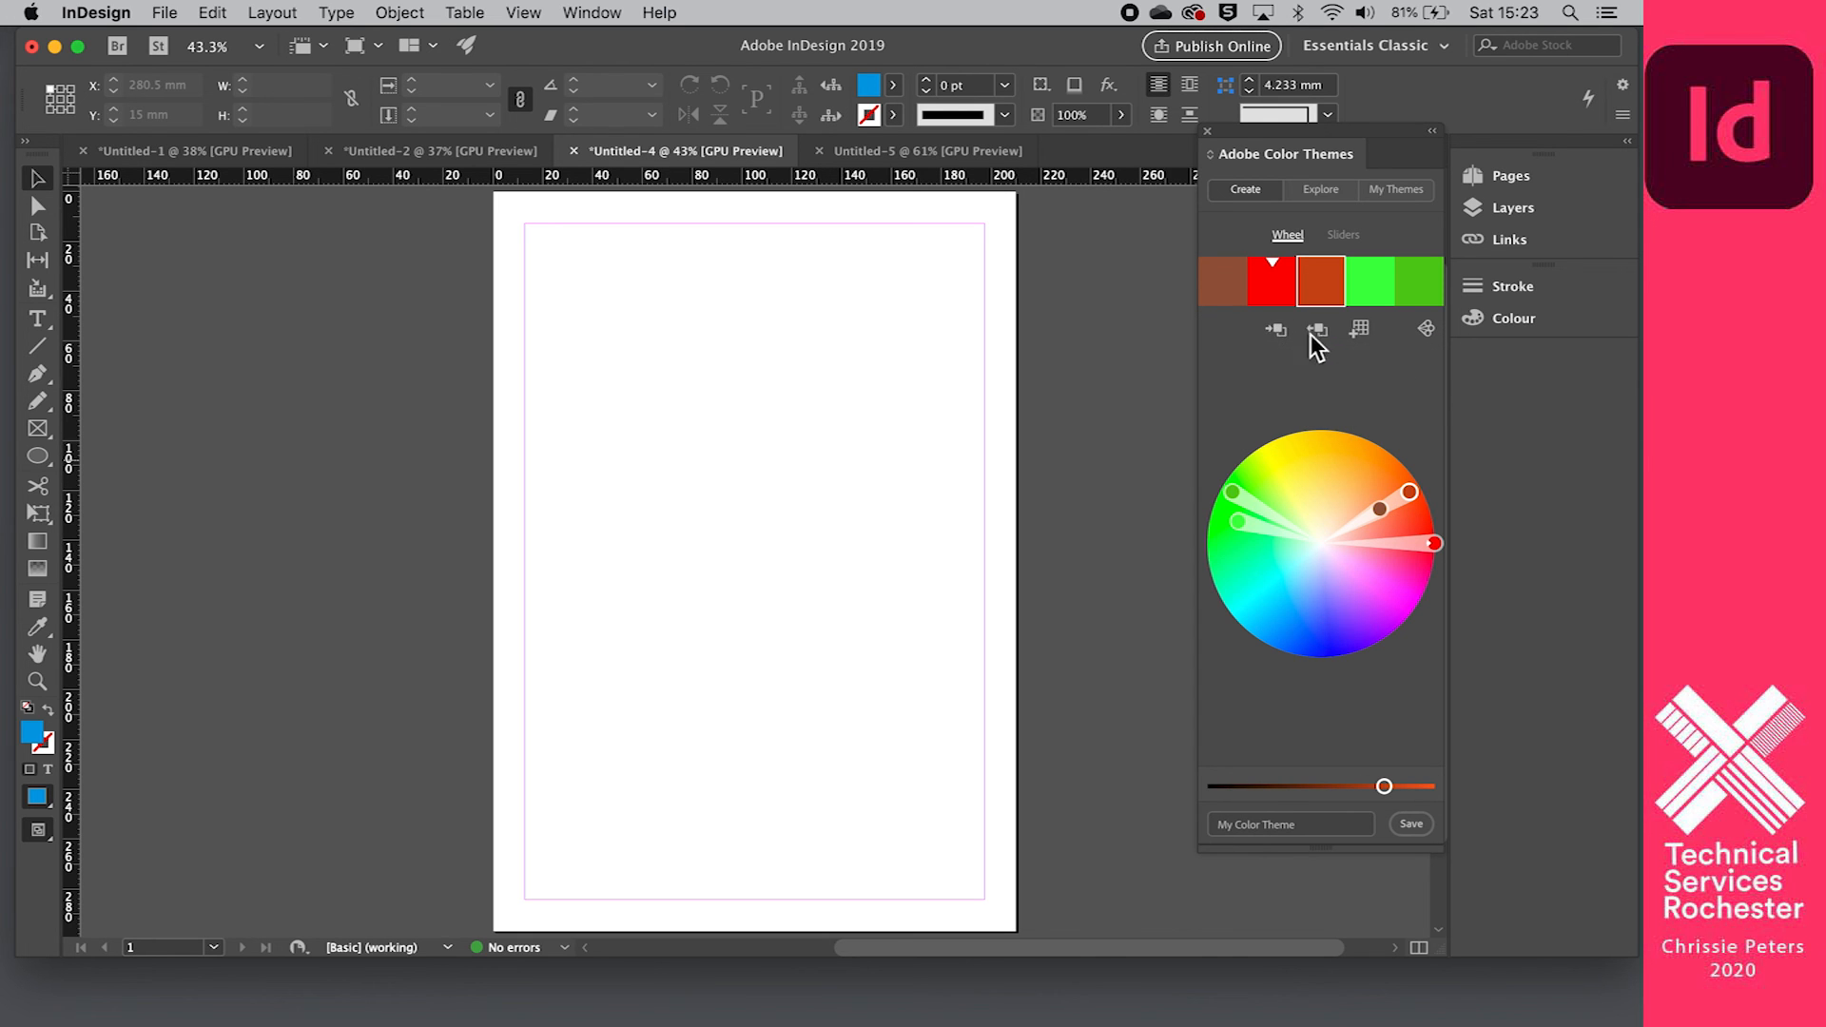
Step: Add the compound theme to the document swatches, and view the Save to Library options without saving
left_click(1361, 332)
left_click(1411, 824)
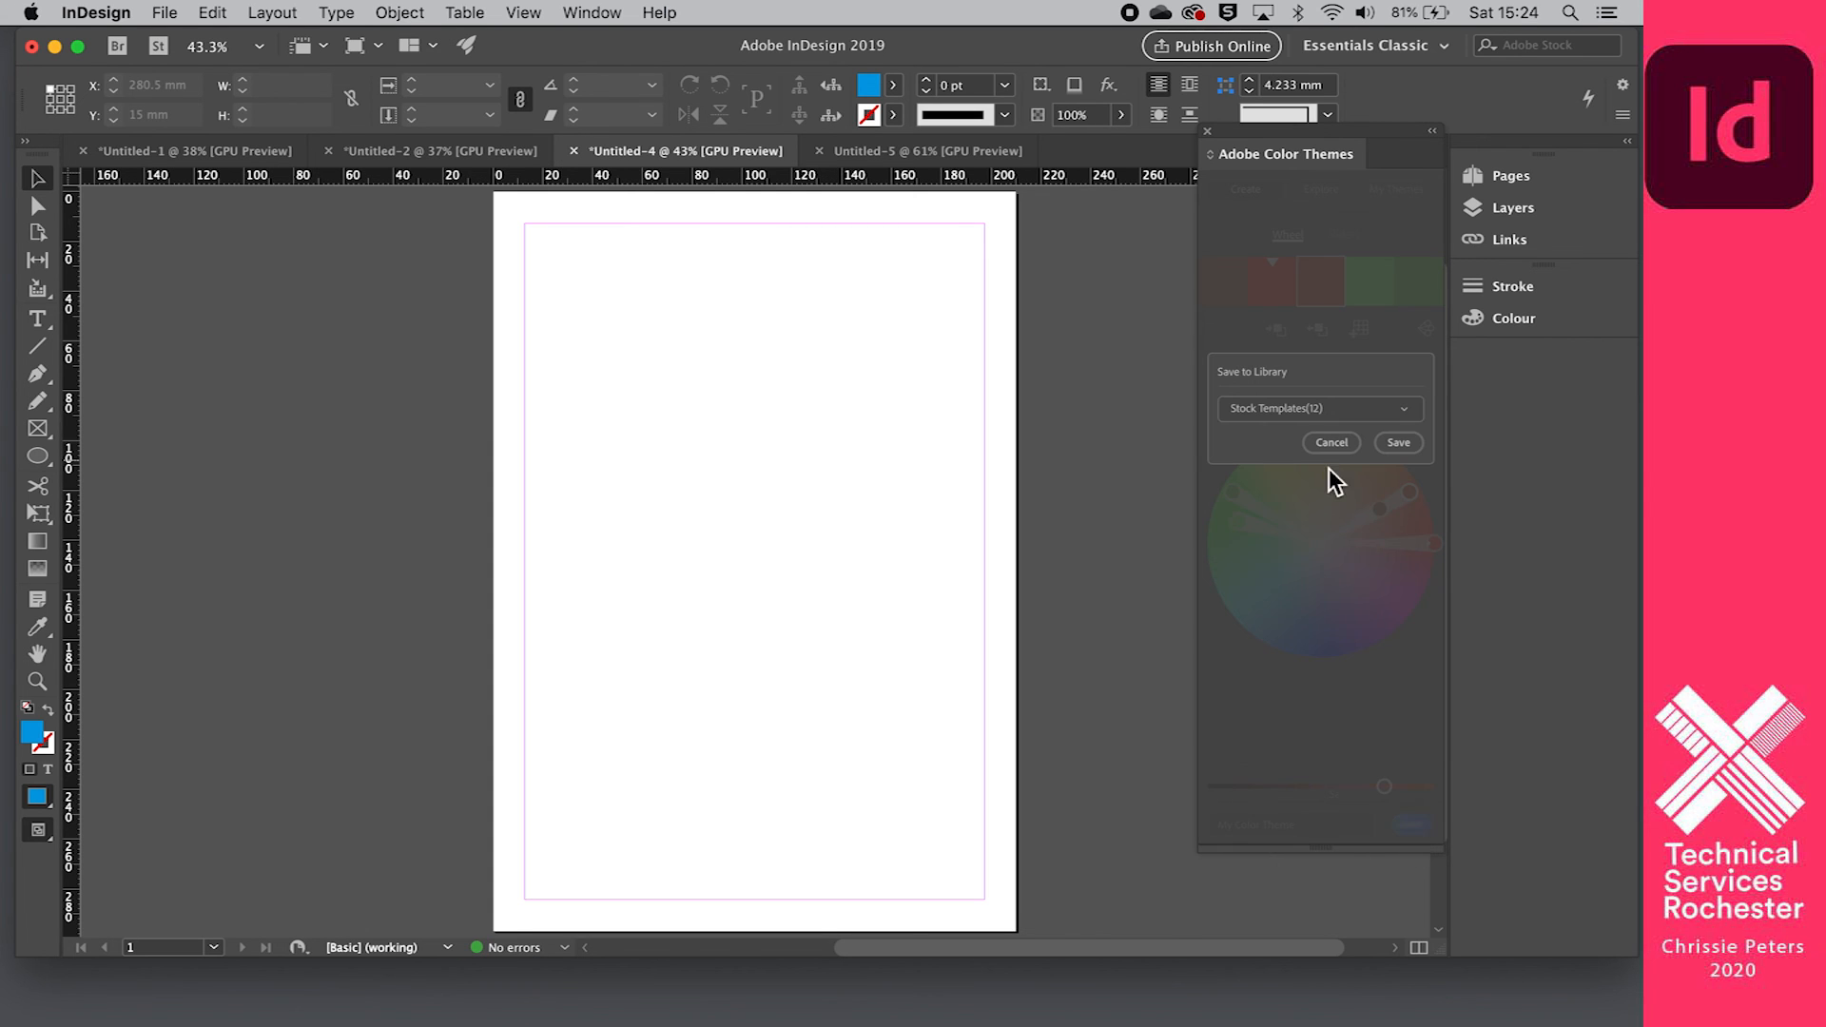
left_click(1331, 444)
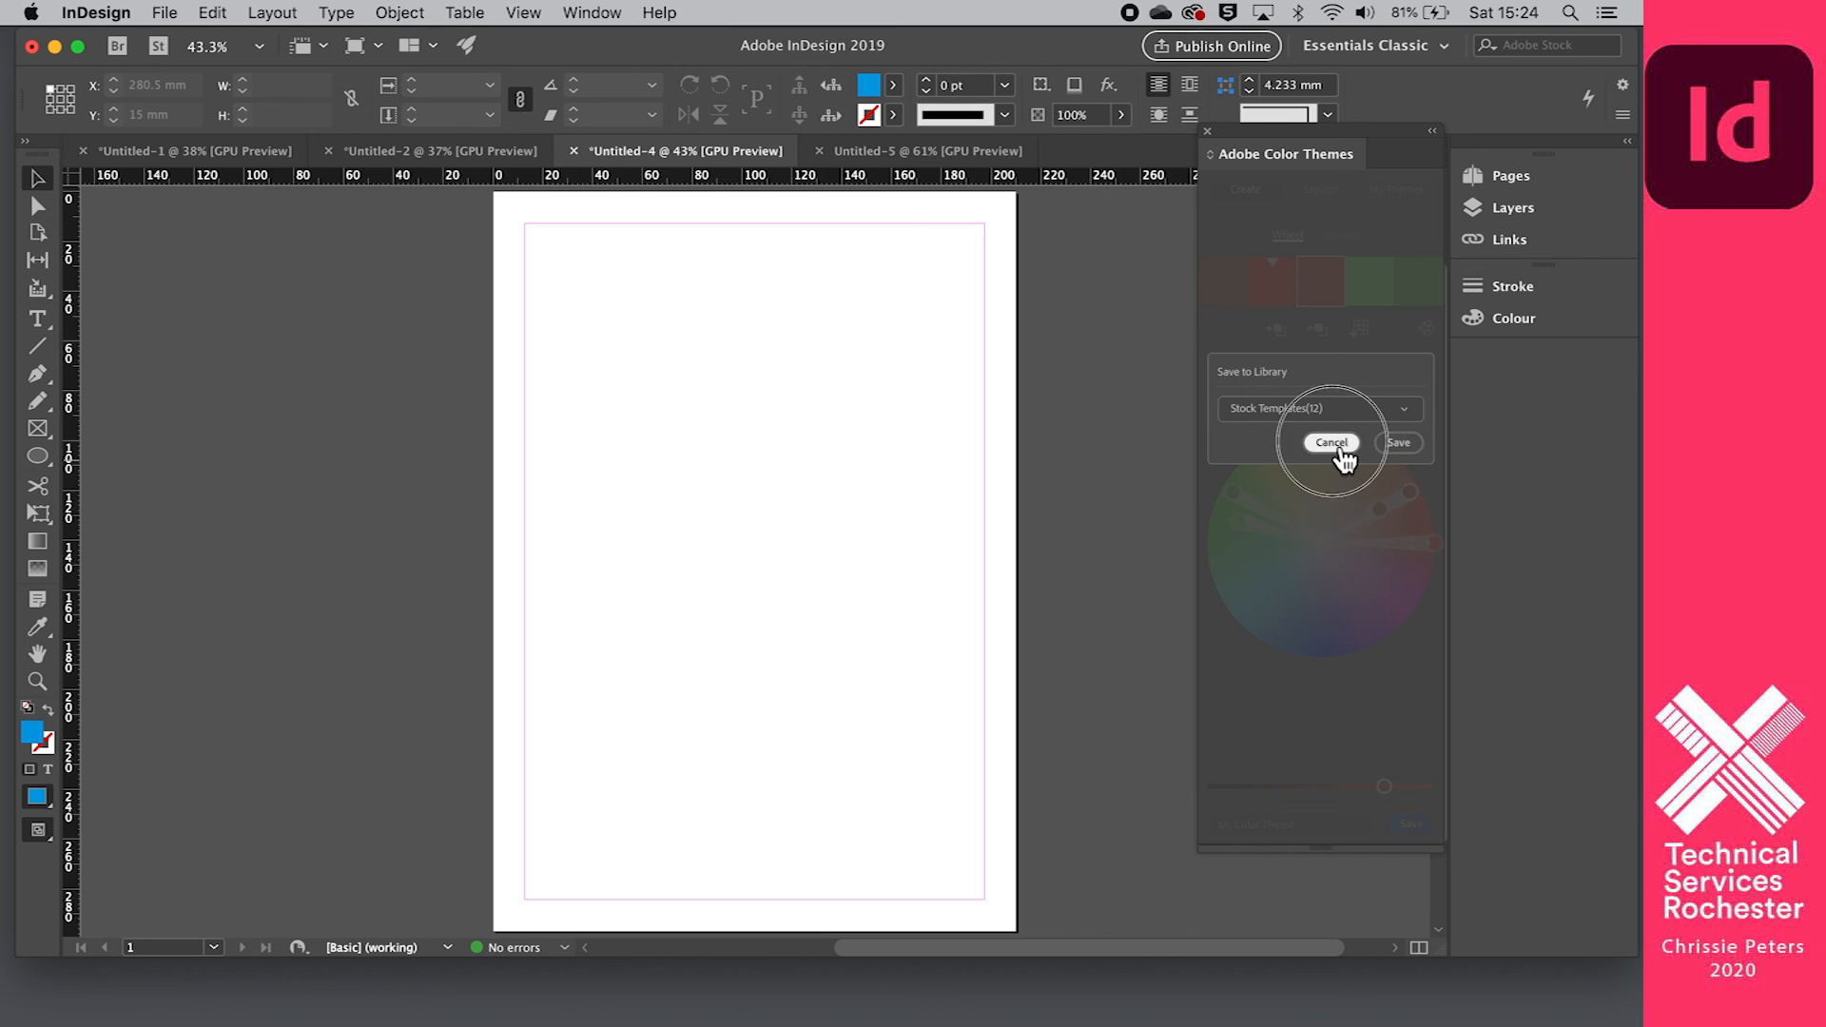